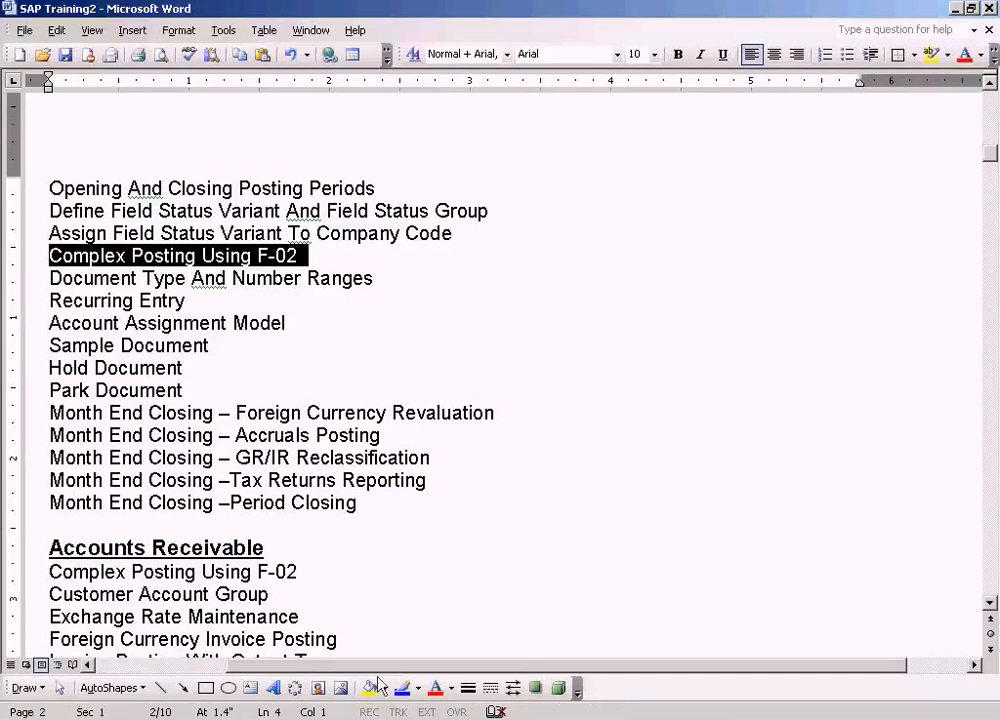
Step: Switch to SAP Easy Access and open Enter G/L Account Document under General Ledger Posting
left_click(375, 672)
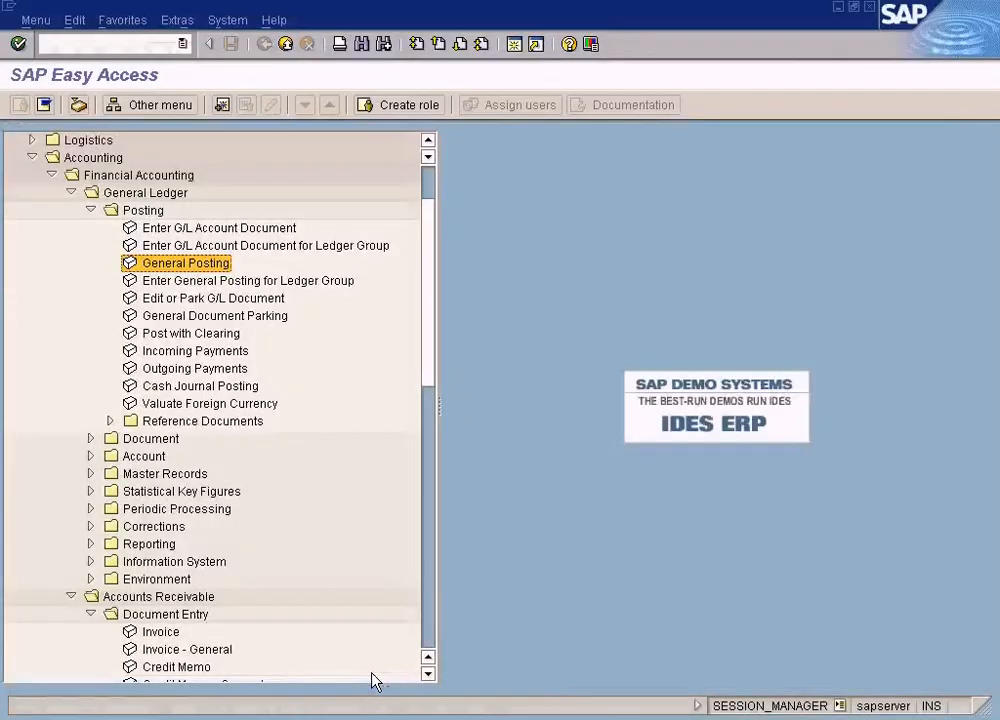
left_click(277, 229)
double_click(277, 229)
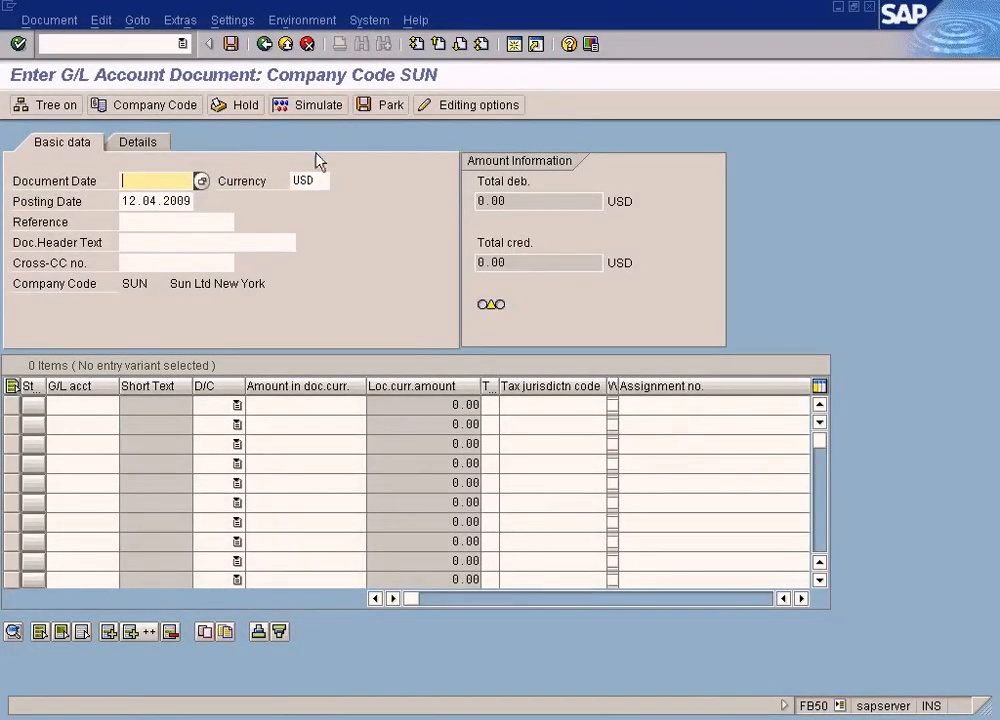
Step: Exit the G/L account document screen, confirming data loss, and open General Posting instead
left_click(286, 45)
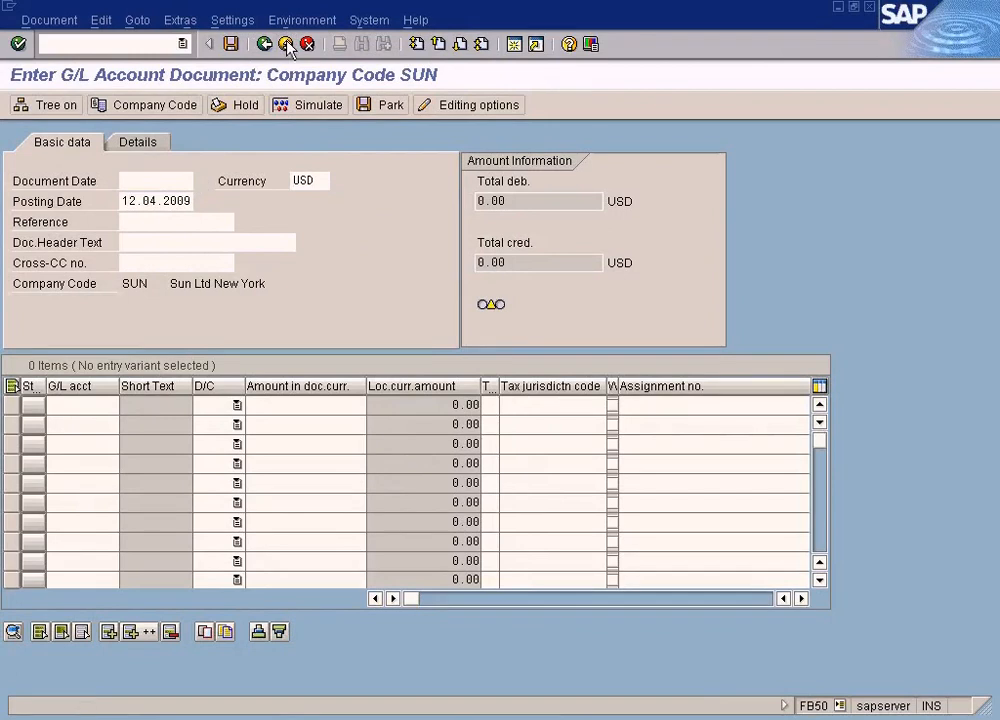
left_click(252, 373)
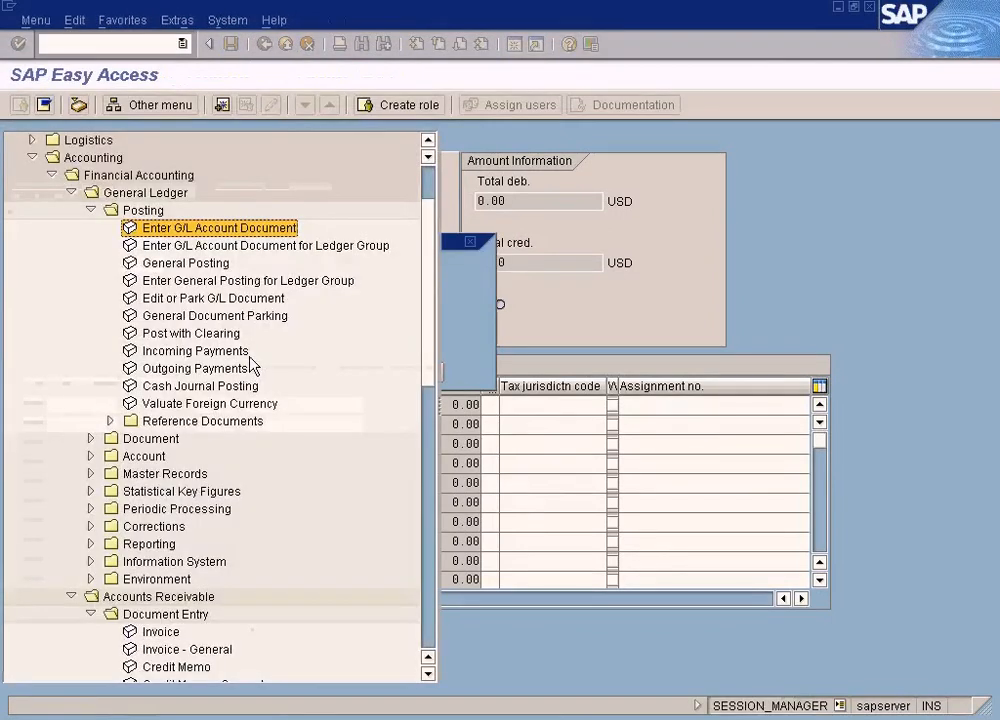
left_click(207, 264)
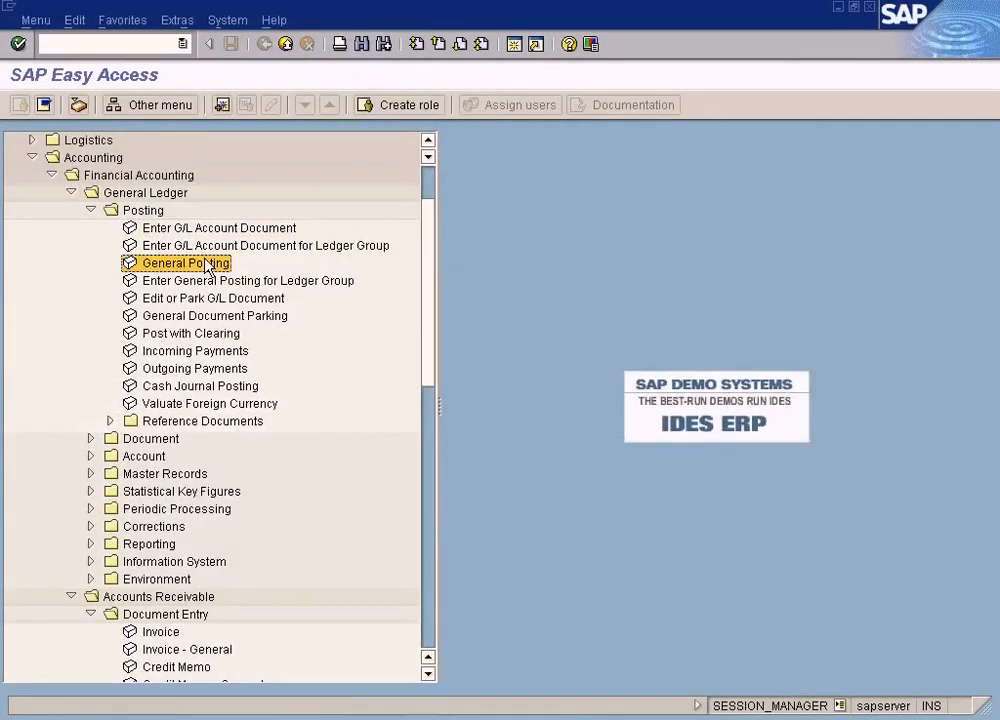
double_click(203, 268)
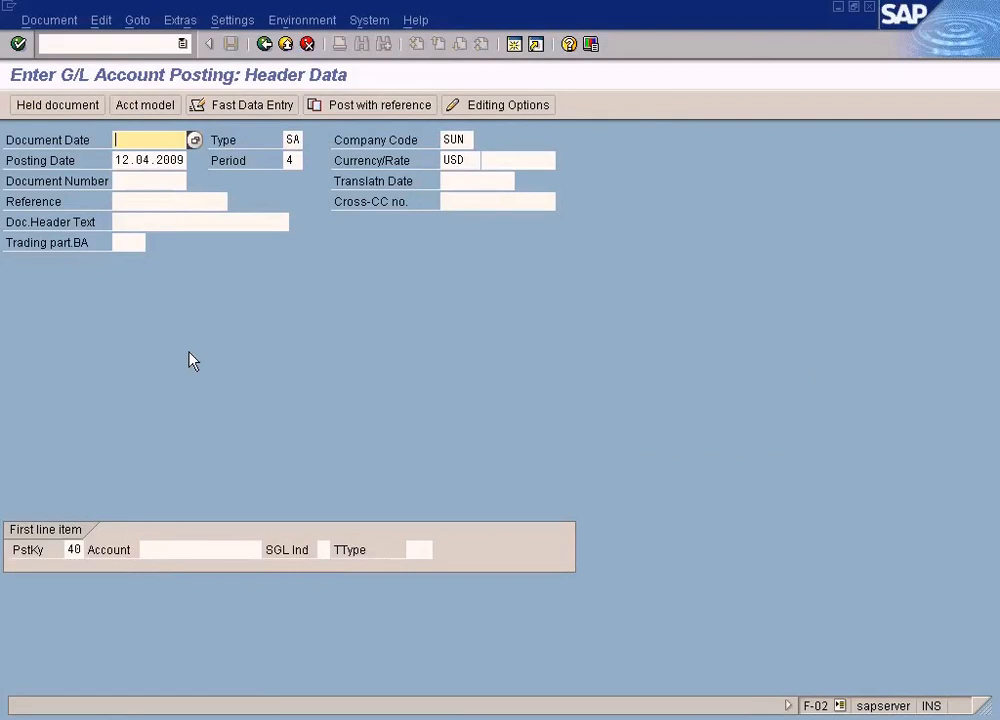
Step: Exit the General Posting header screen, confirming data loss, and reopen General Posting
left_click(285, 44)
left_click(262, 373)
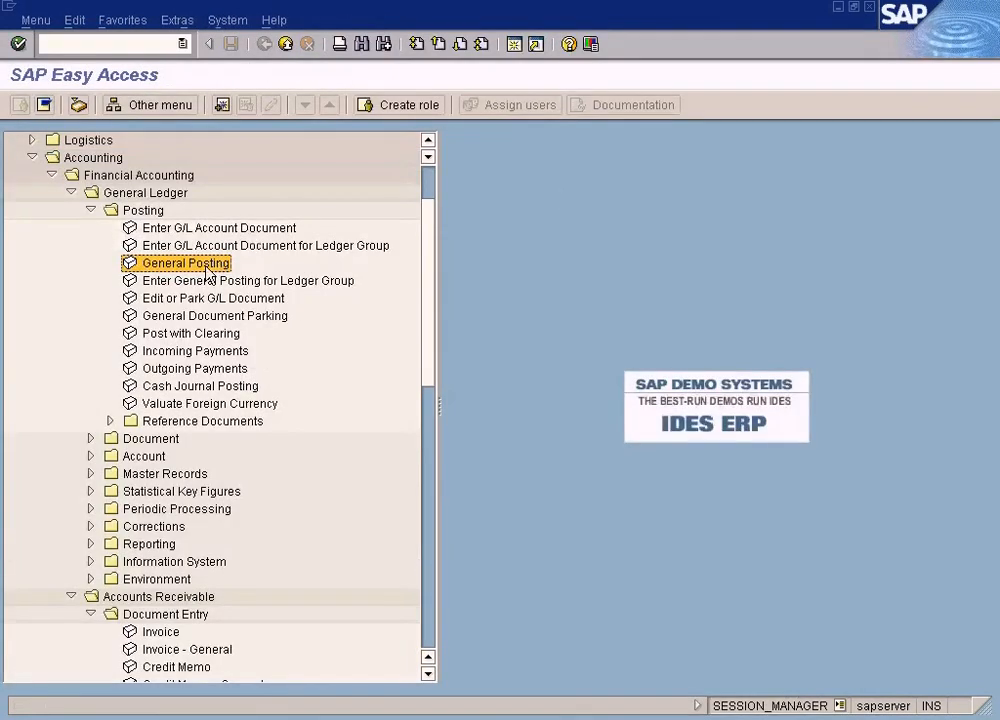
double_click(206, 268)
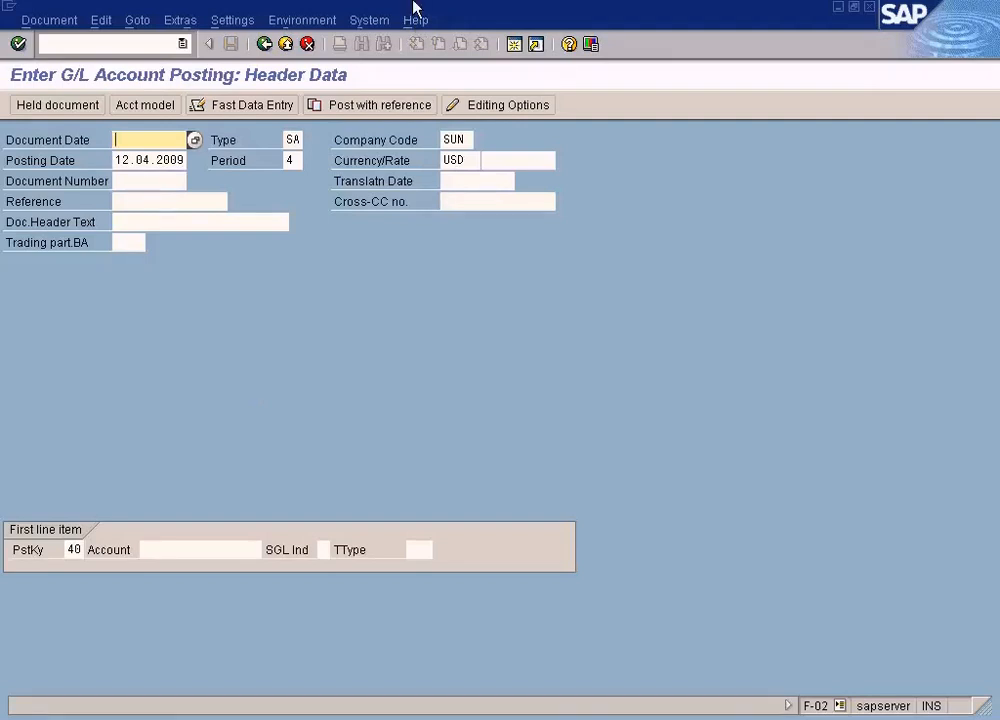
Step: Leave General Posting without saving and open Enter G/L Account Document again
left_click(286, 44)
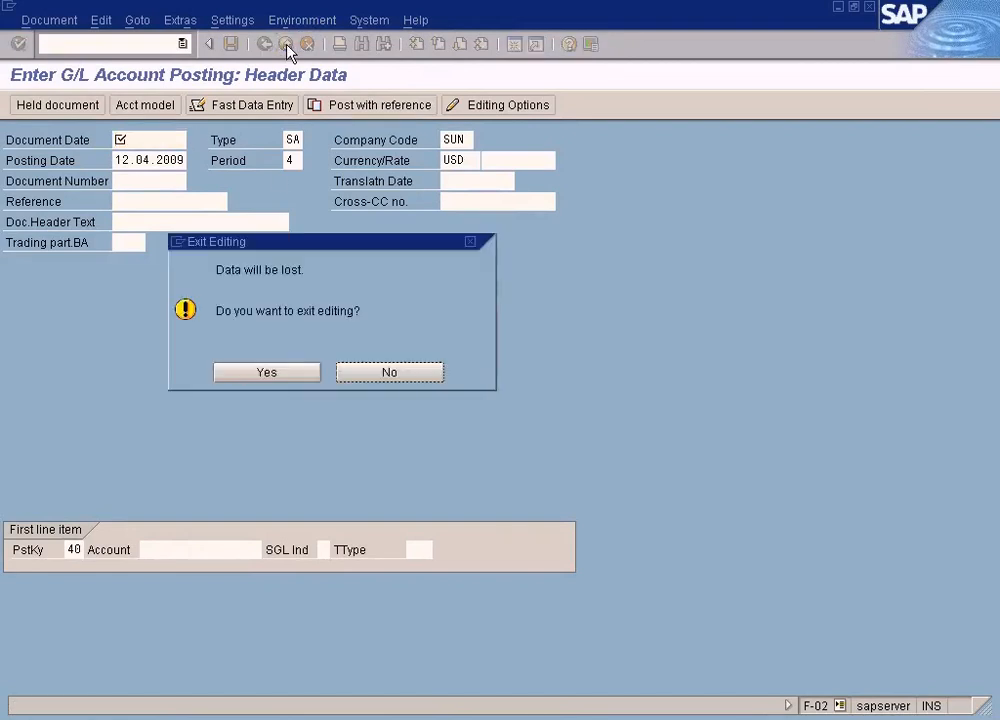
left_click(268, 370)
left_click(205, 229)
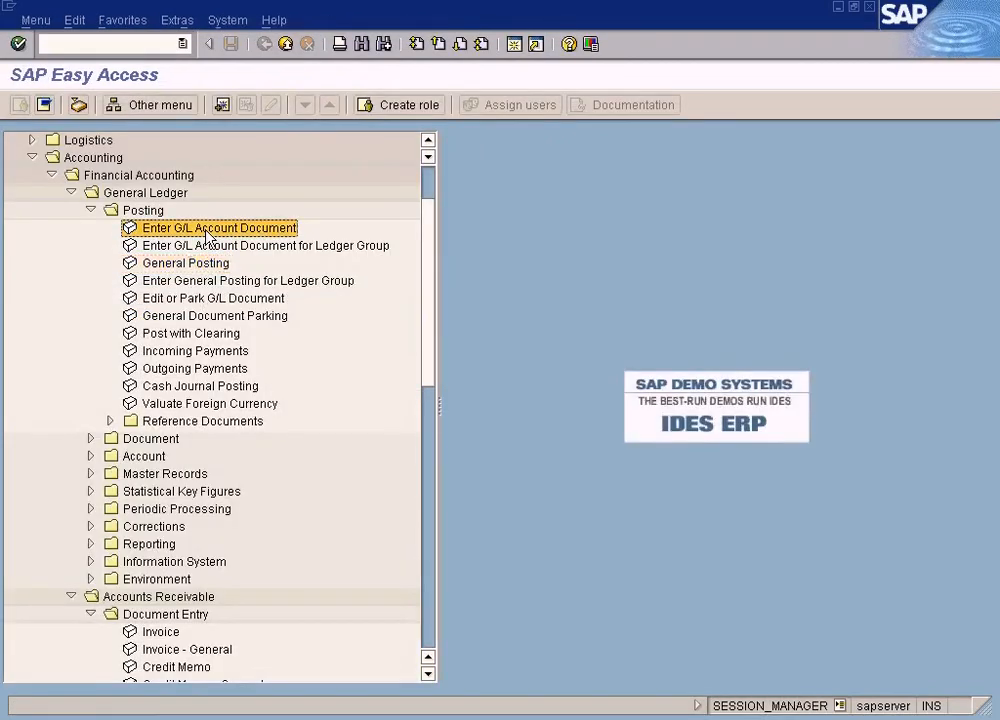
double_click(205, 231)
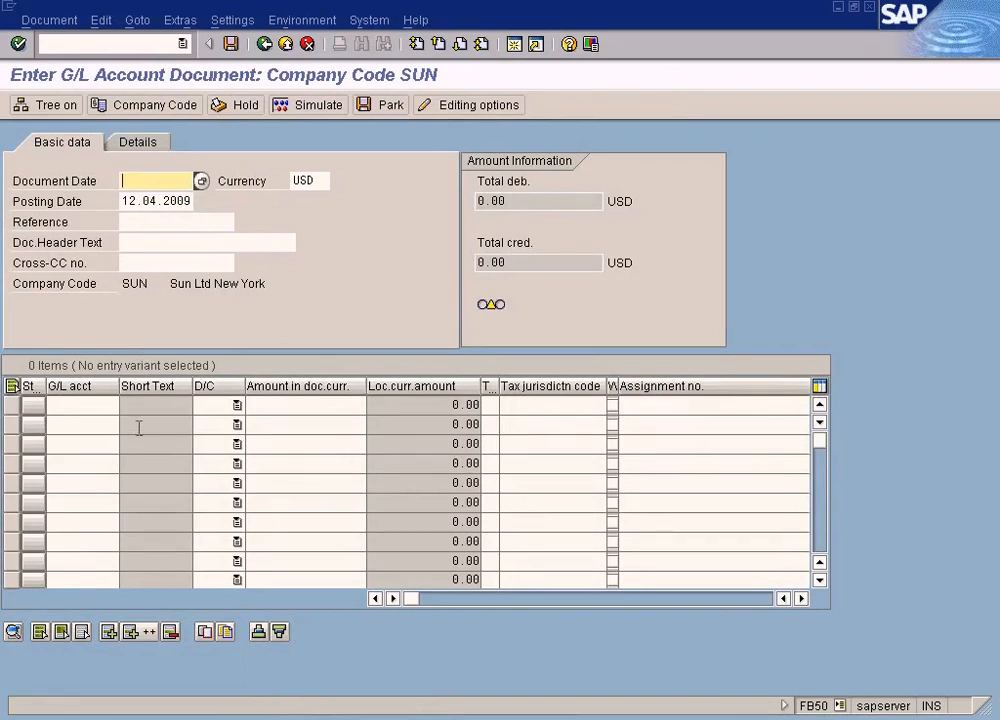
Step: Examine the line item grid's G/L account, amount and tax jurisdiction columns
left_click(98, 407)
left_click(297, 407)
left_click(542, 408)
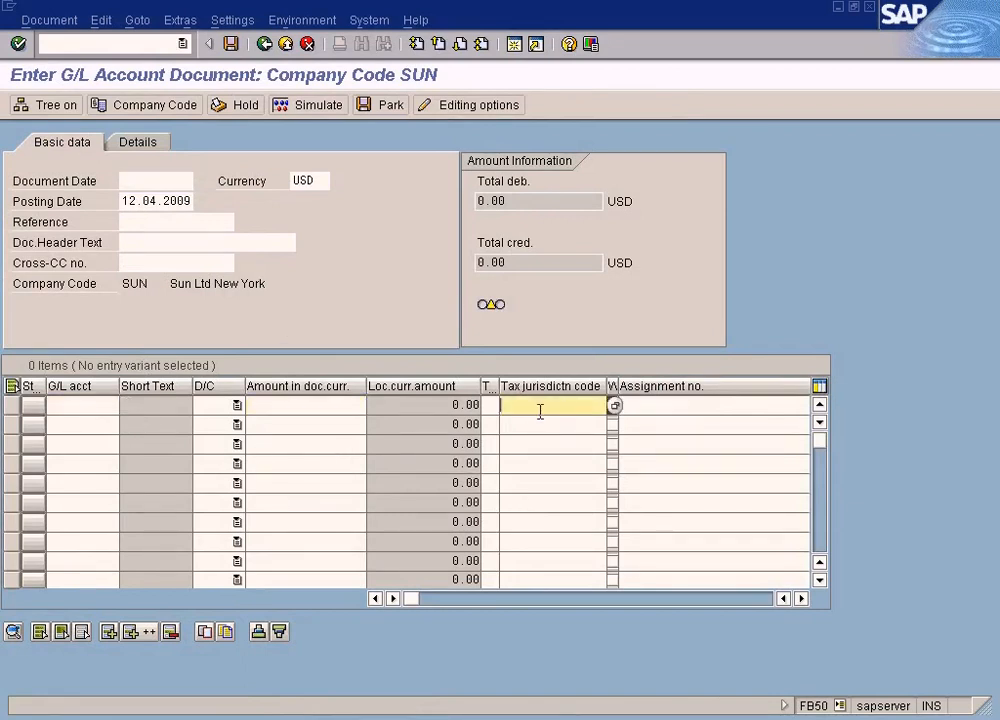
Step: Exit the G/L account document without saving and open General Posting
left_click(285, 44)
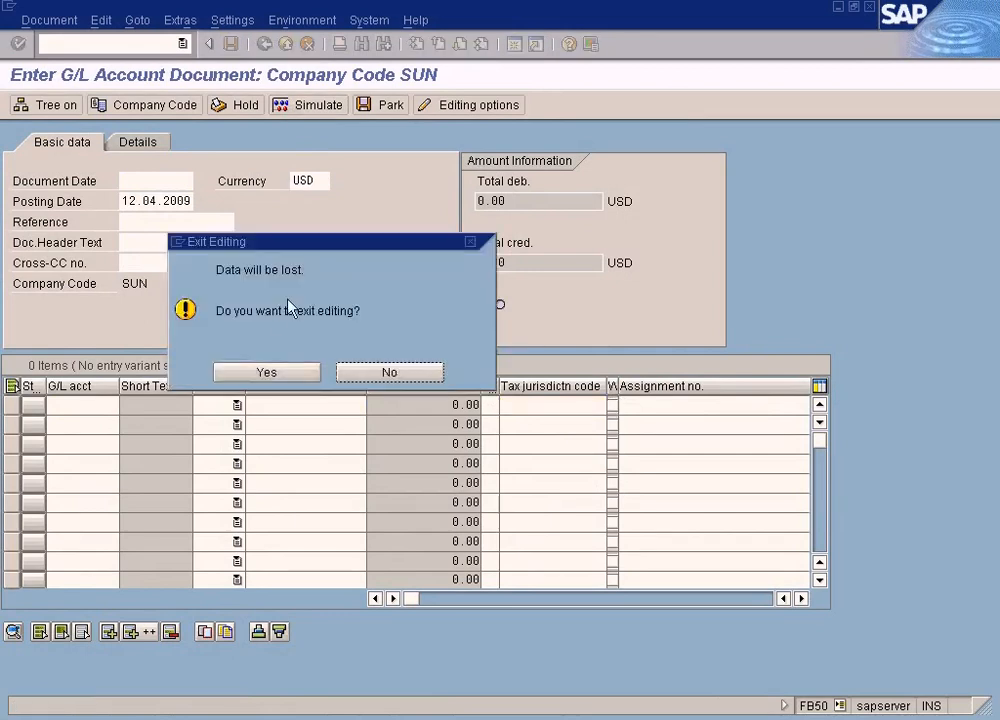
left_click(267, 372)
left_click(185, 263)
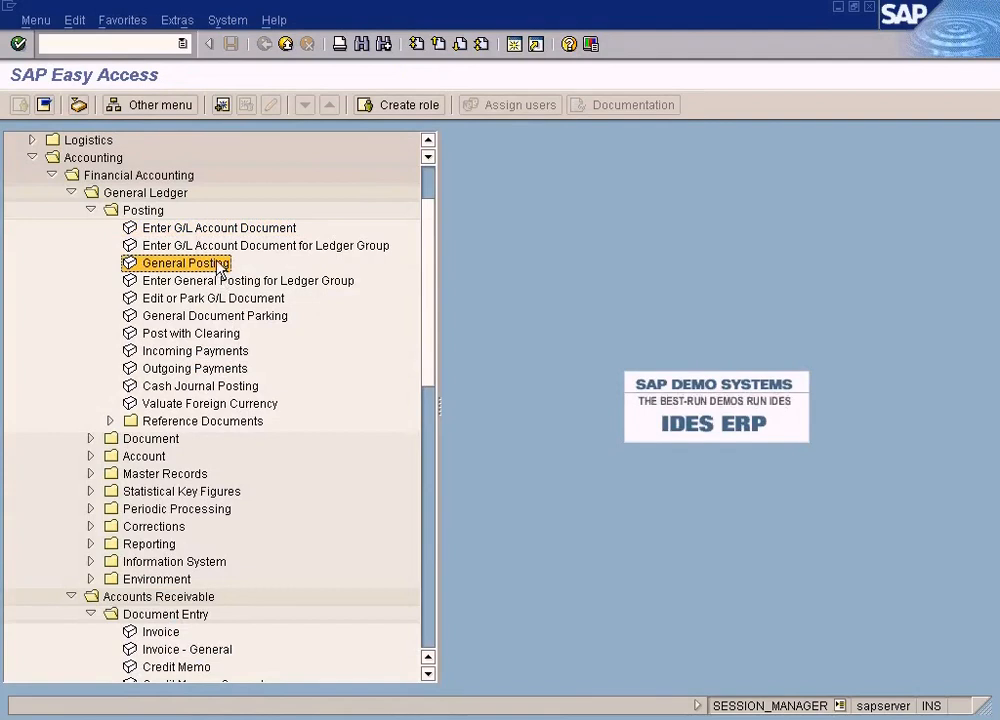
double_click(217, 264)
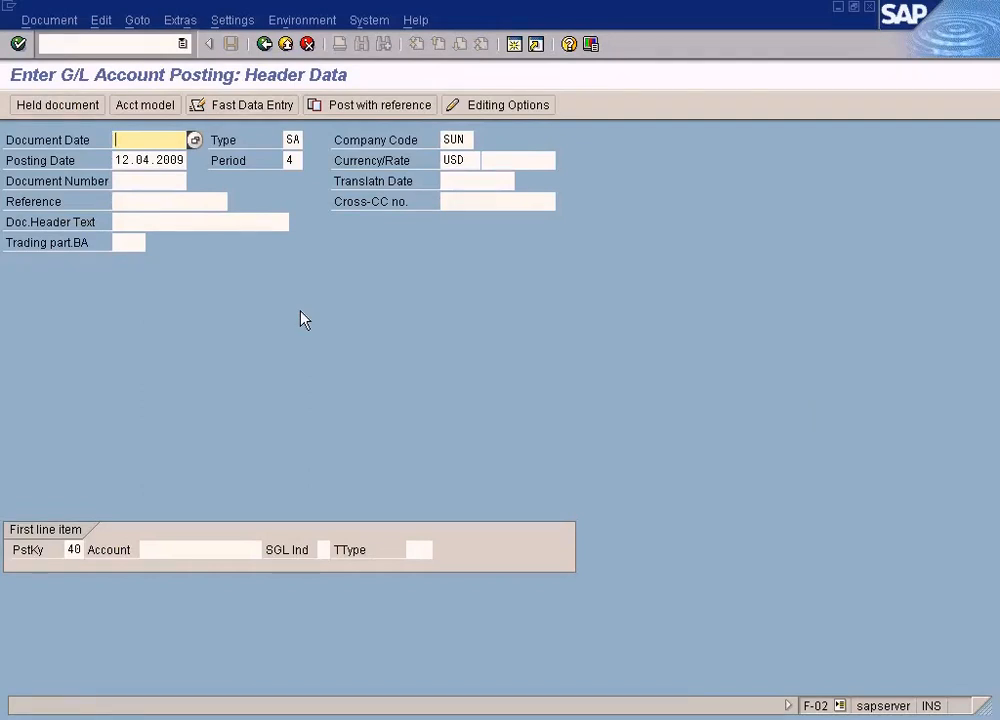
Step: Leave General Posting without saving and reopen Enter G/L Account Document
left_click(285, 44)
left_click(275, 372)
double_click(240, 228)
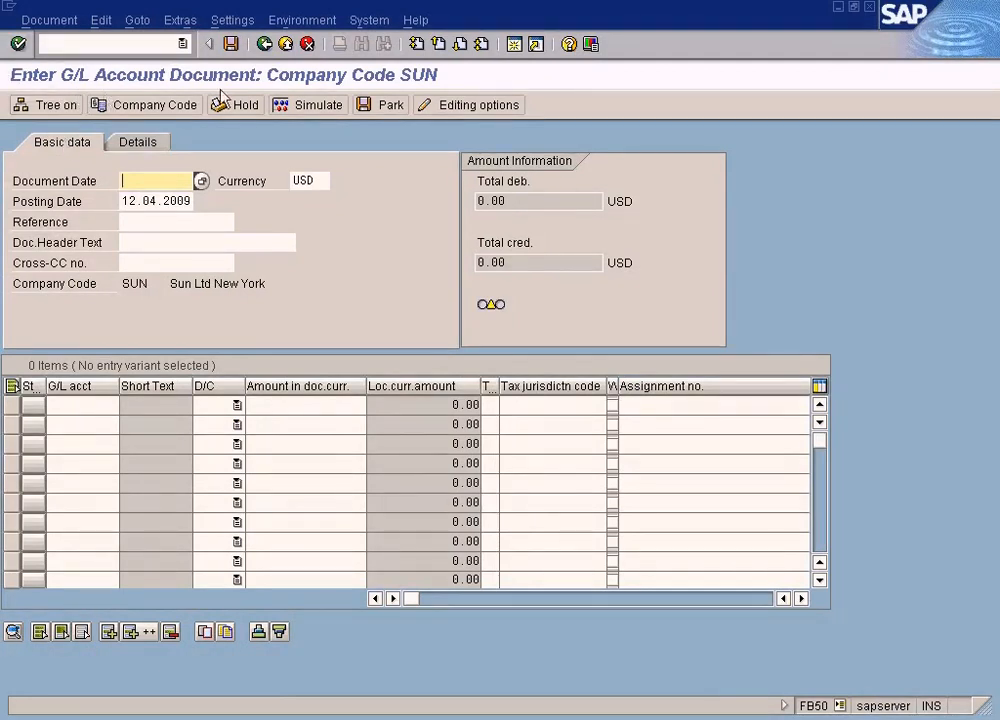
Step: Exit the G/L account document and open Invoice under Accounts Receivable Document Entry
left_click(268, 45)
left_click(288, 45)
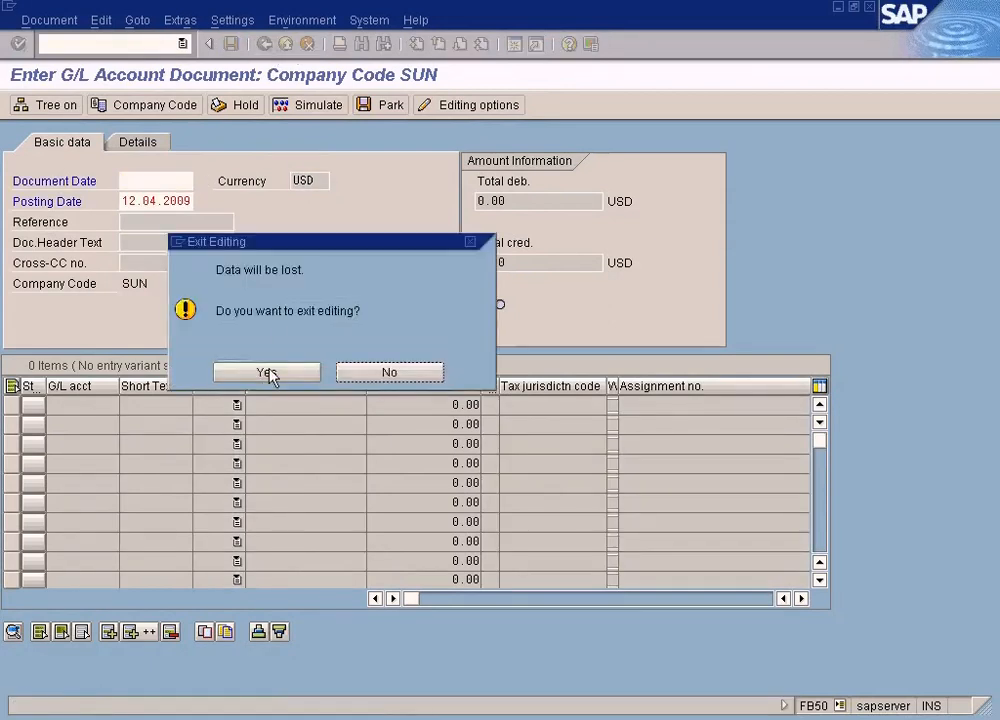
left_click(268, 373)
scroll(172, 598, "down", 1)
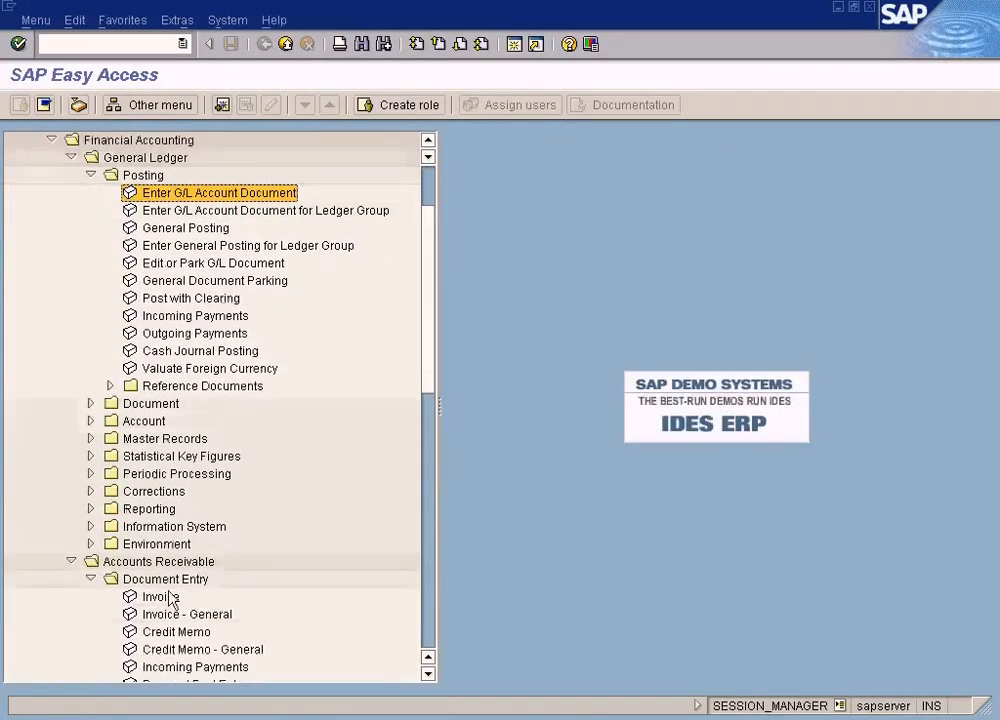
double_click(170, 598)
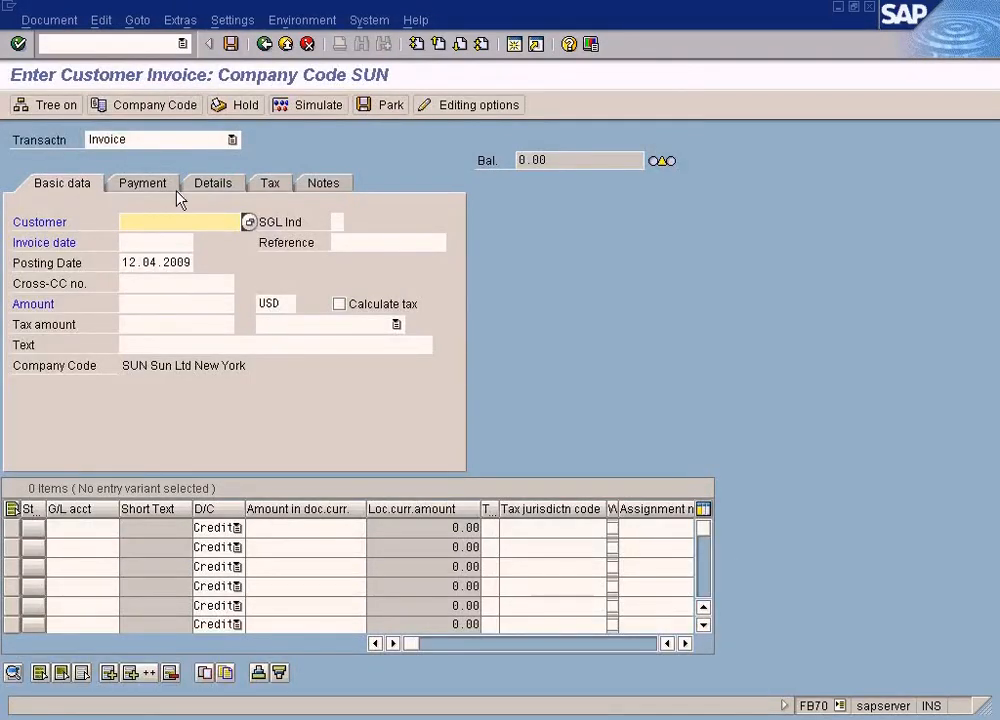
Step: Exit the customer invoice screen without saving and reopen Enter G/L Account Document
left_click(285, 44)
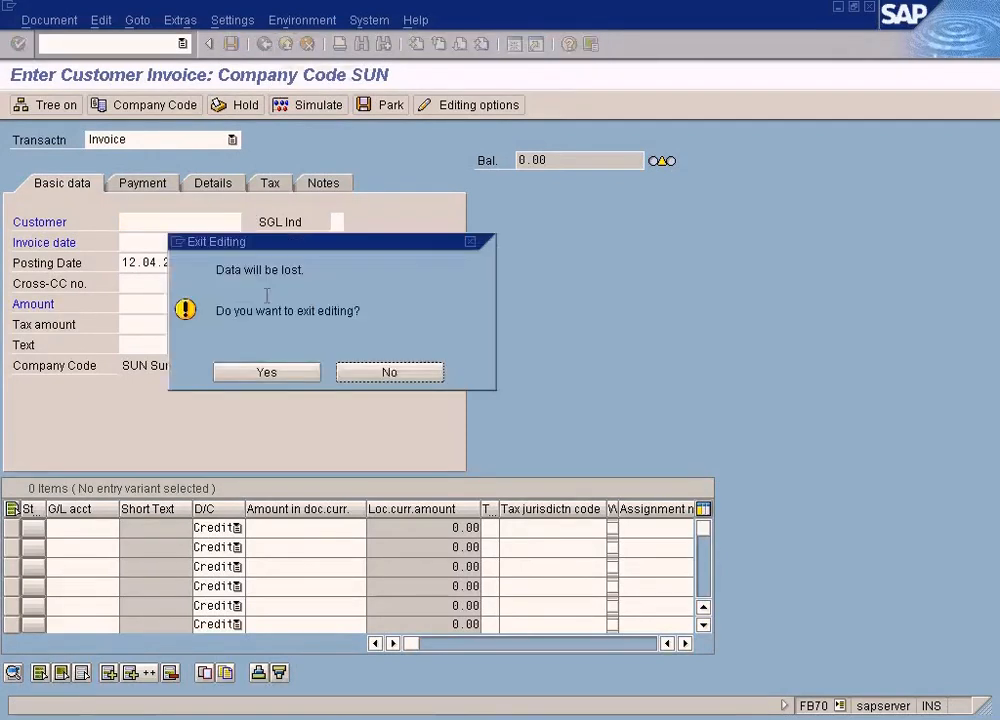
left_click(272, 378)
double_click(236, 191)
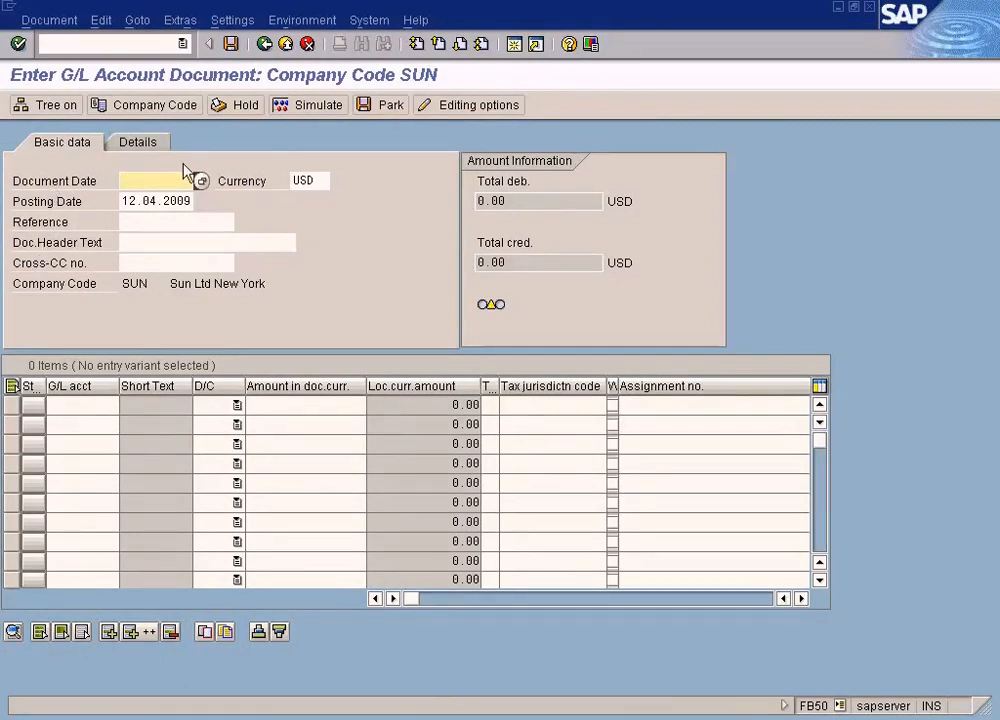
Step: Exit the G/L account document without saving and reopen the Accounts Receivable Invoice entry
left_click(288, 46)
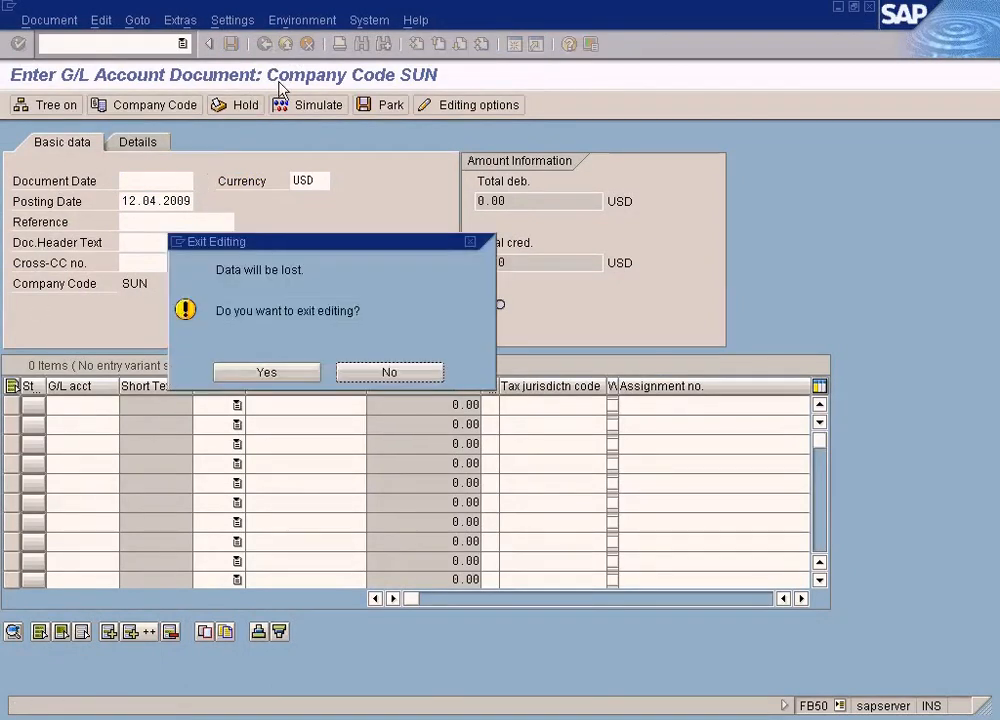
left_click(258, 379)
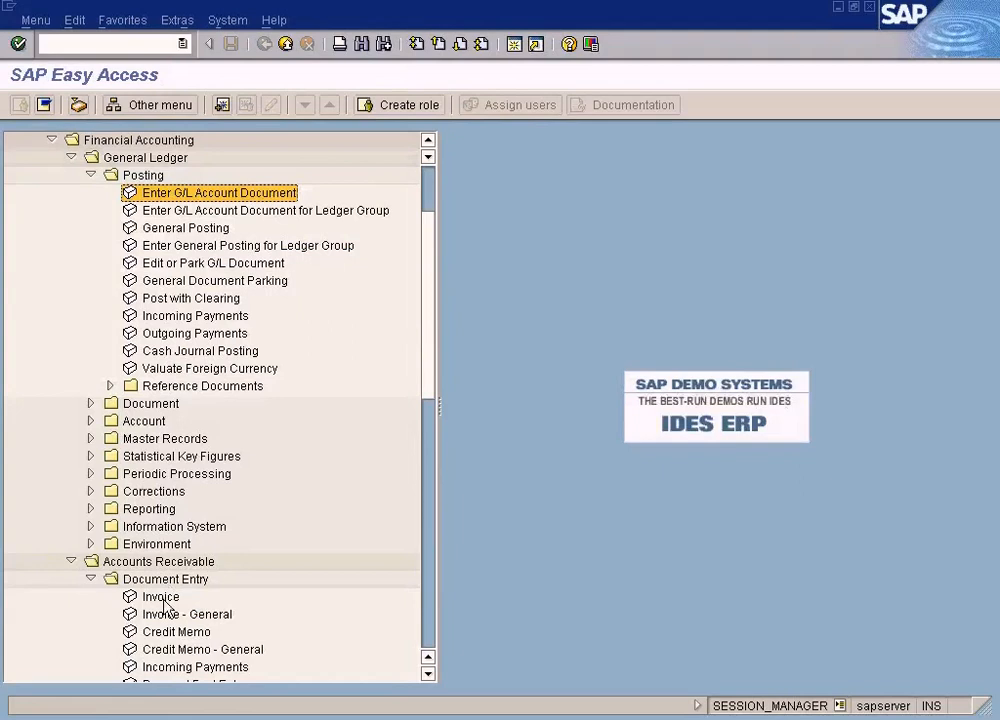
double_click(160, 597)
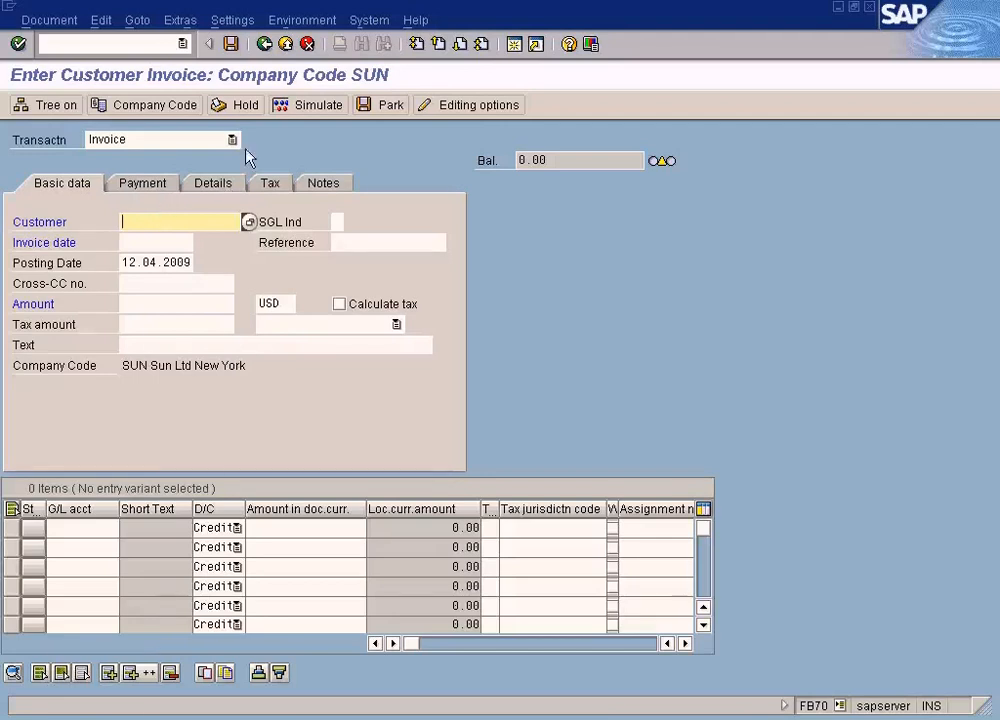
Step: Exit the customer invoice, expand Accounts Payable Document Entry, and open the vendor Invoice entry
left_click(285, 44)
left_click(289, 376)
scroll(252, 490, "down", 5)
scroll(240, 535, "down", 3)
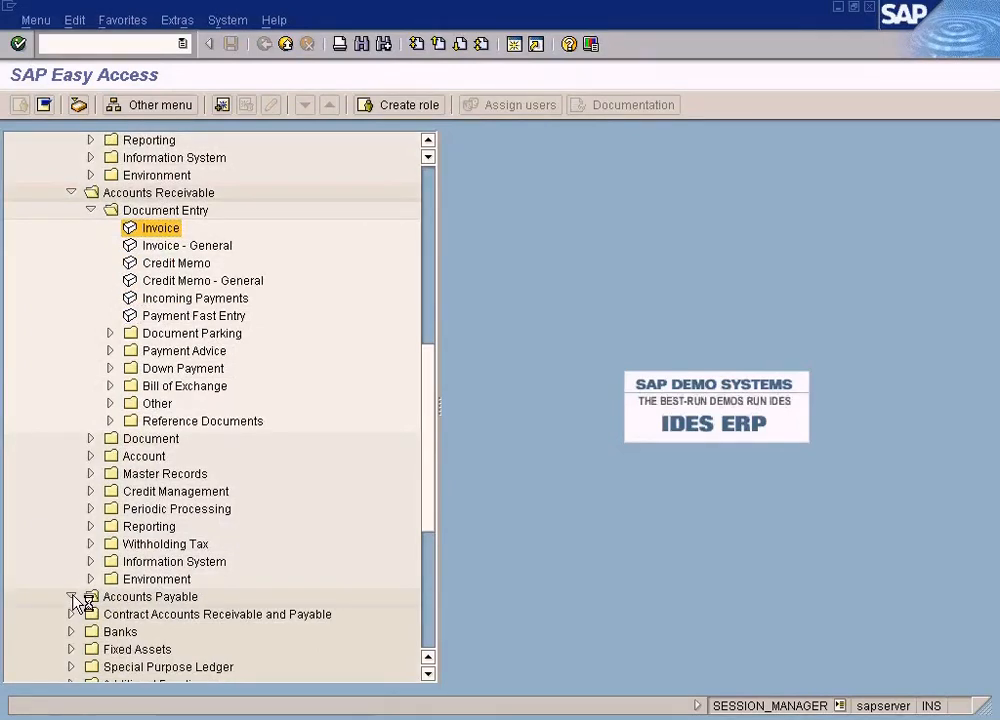
left_click(90, 614)
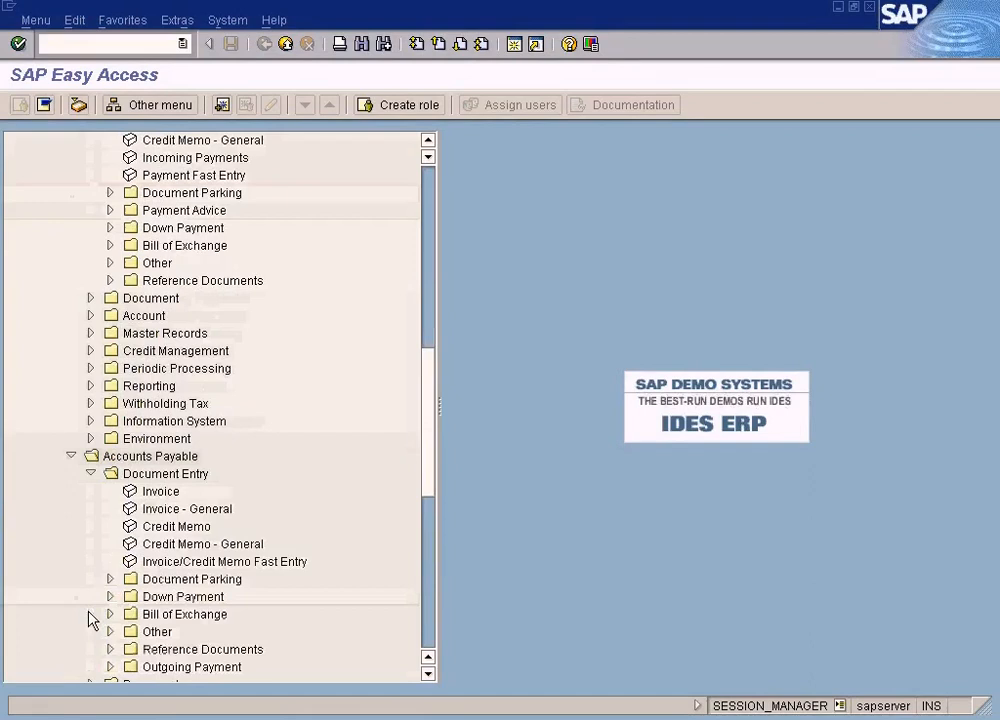
double_click(162, 493)
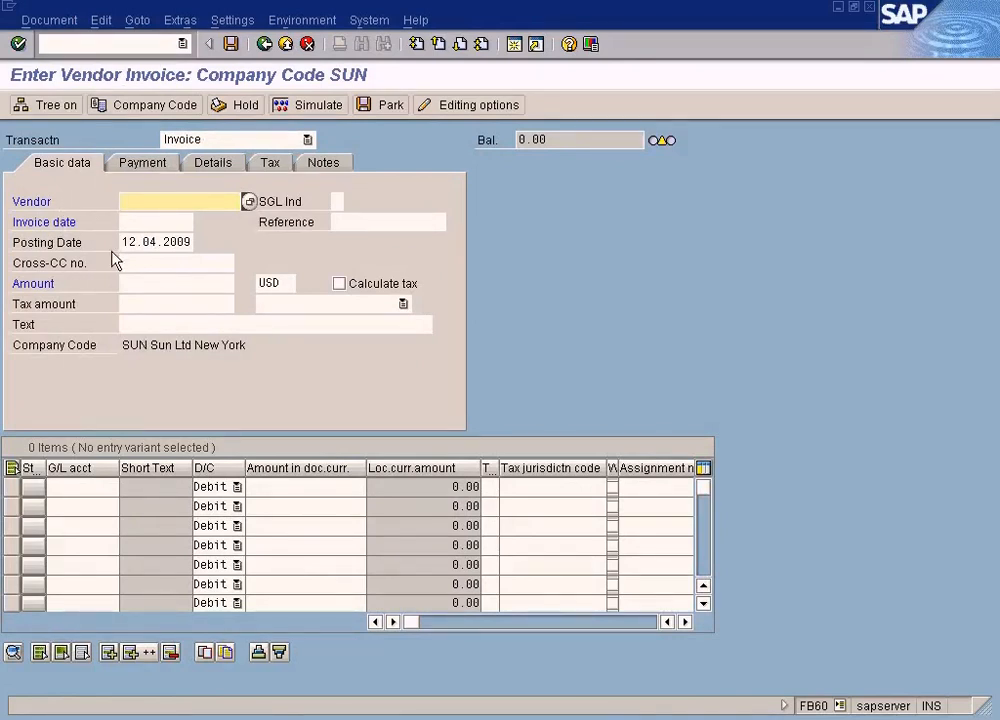
Step: Exit the vendor invoice without saving and open Enter G/L Account Document under General Ledger Posting
left_click(285, 45)
left_click(279, 377)
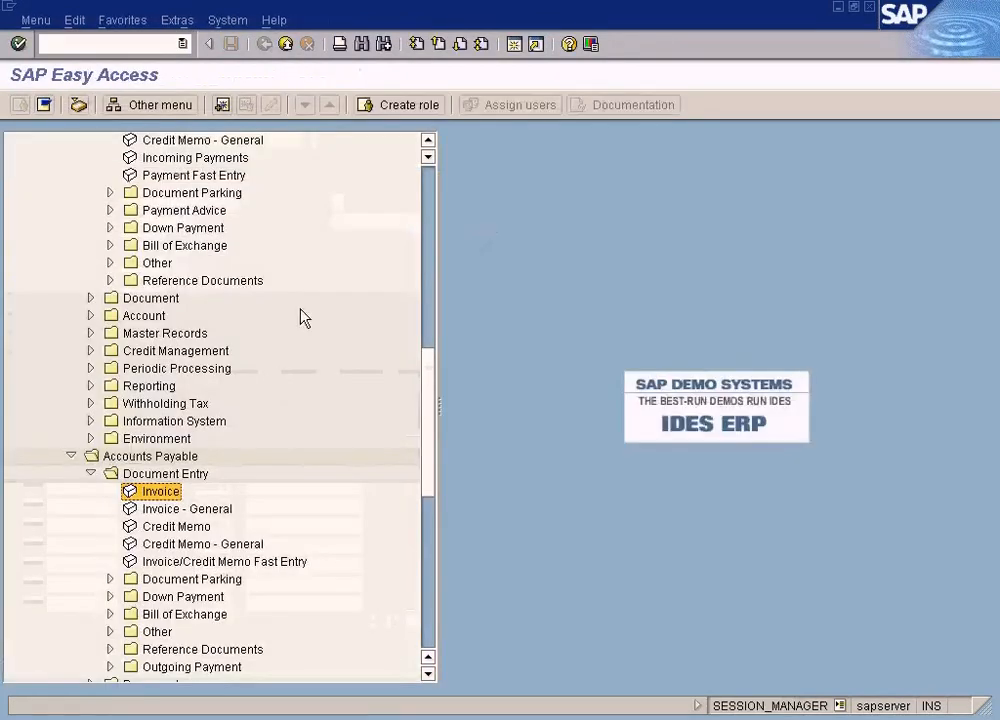
left_click(431, 180)
left_click(255, 213)
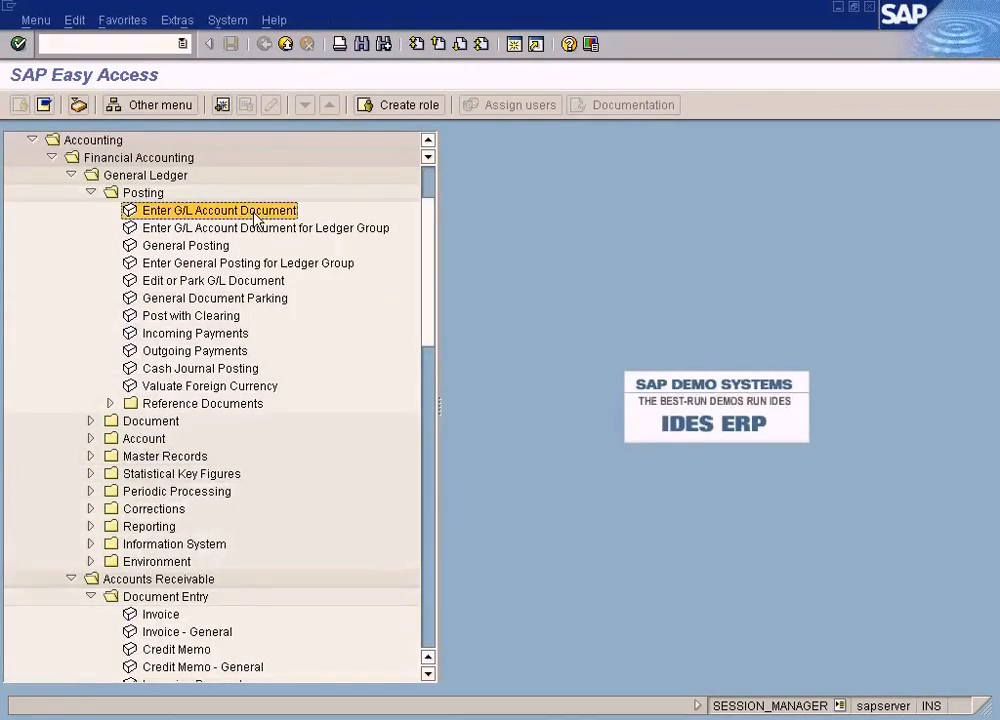
double_click(255, 213)
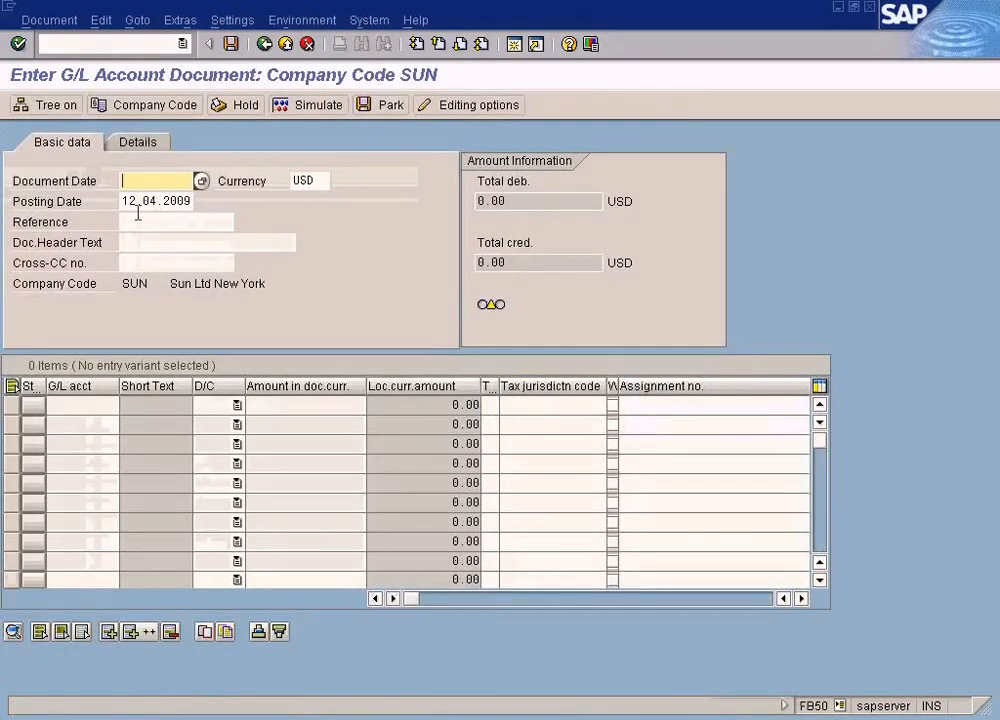
Step: Examine the G/L account and amount fields of the first line item
left_click(74, 406)
left_click(297, 403)
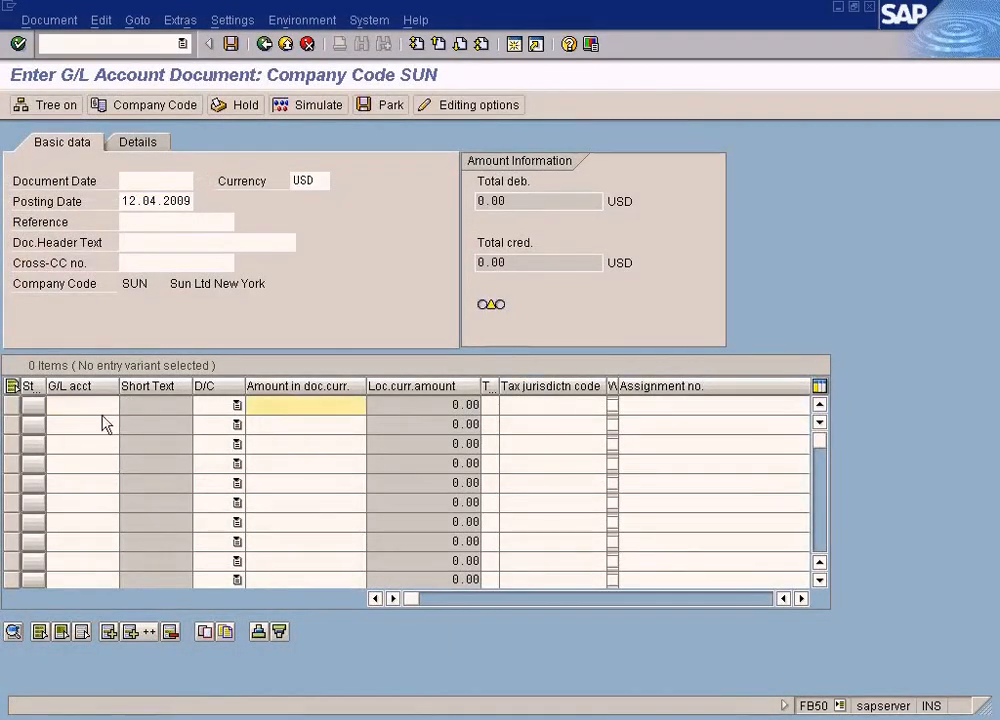
left_click(90, 404)
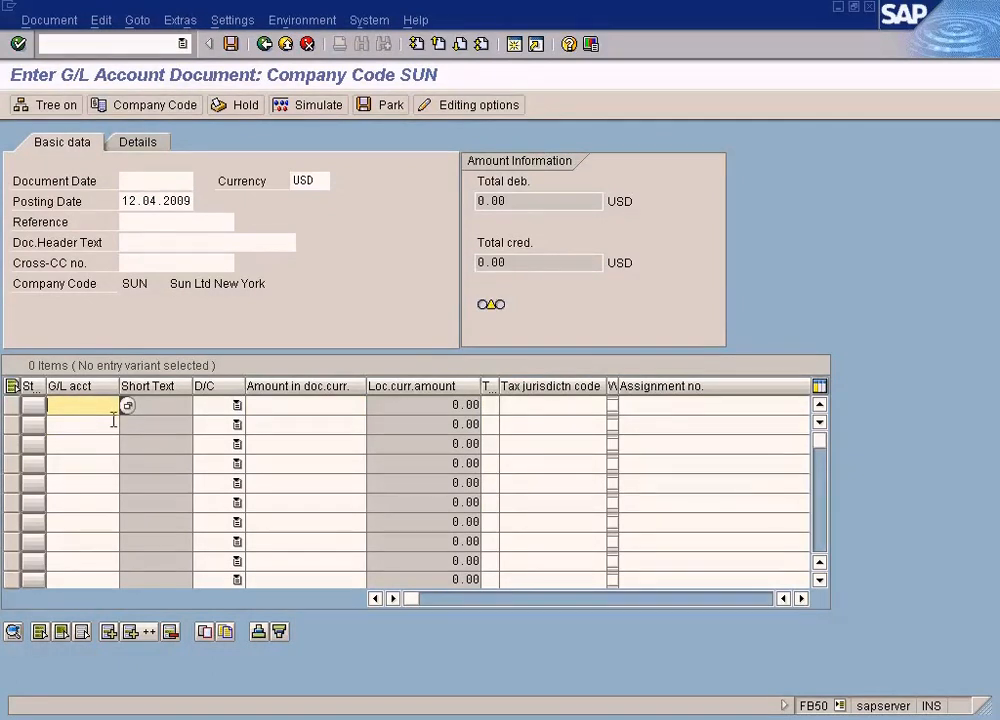
Step: Exit the G/L account document without saving, open General Posting, and select its Document Number field
left_click(286, 44)
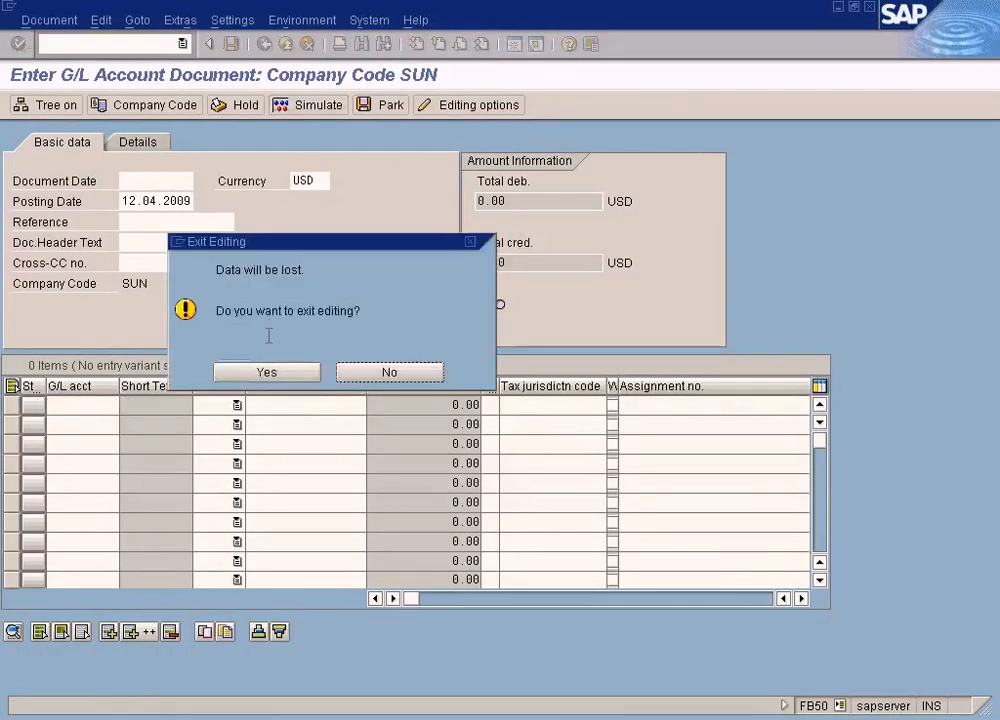
left_click(263, 371)
left_click(212, 245)
double_click(212, 245)
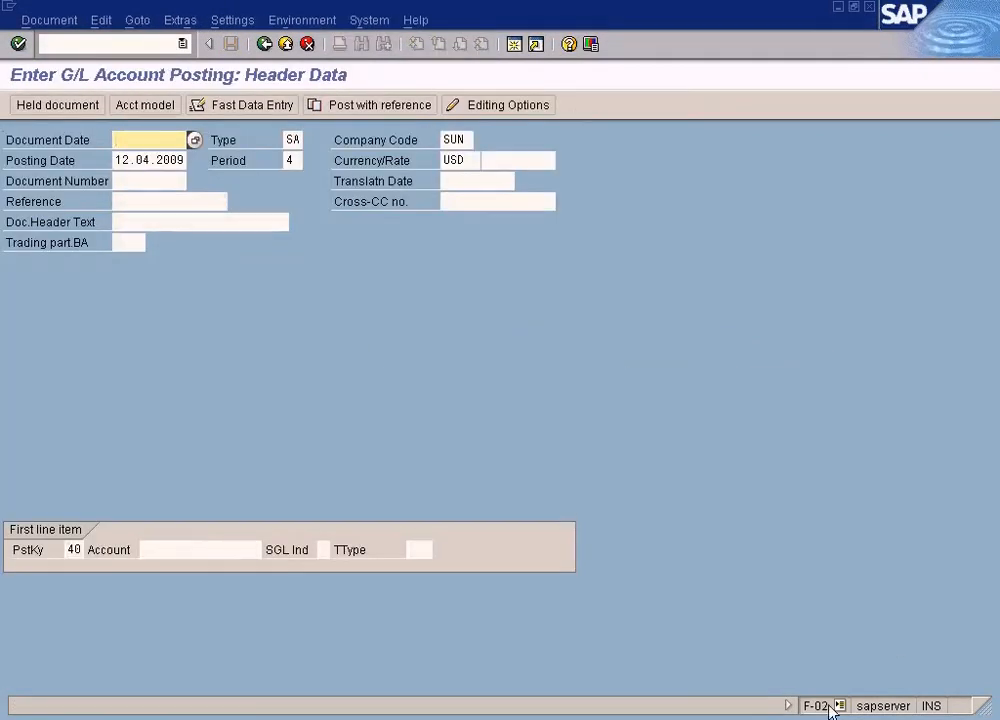
left_click(153, 186)
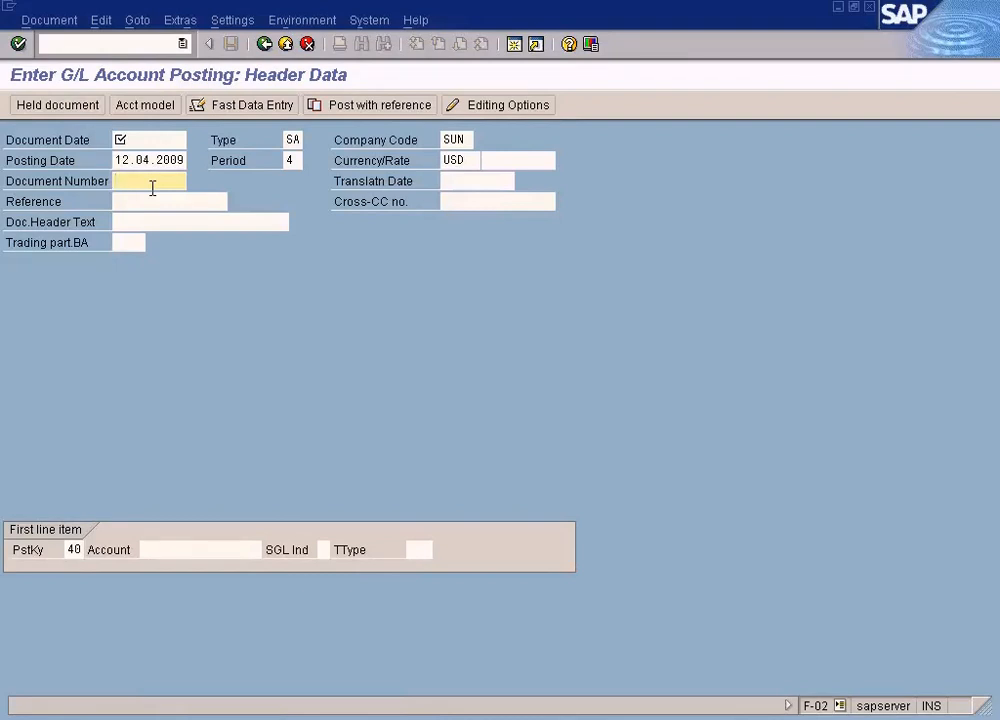
Step: Review the Complex Posting Using F-02 topic in the training notes document, then return to General Posting
left_click(152, 143)
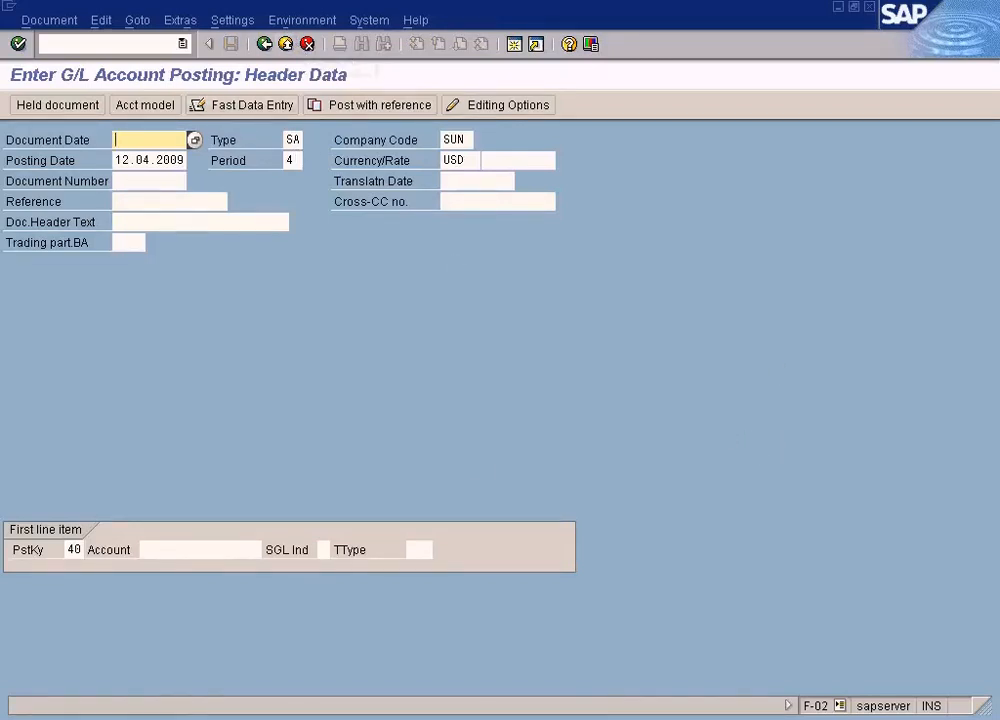
left_click(345, 719)
left_click(367, 676)
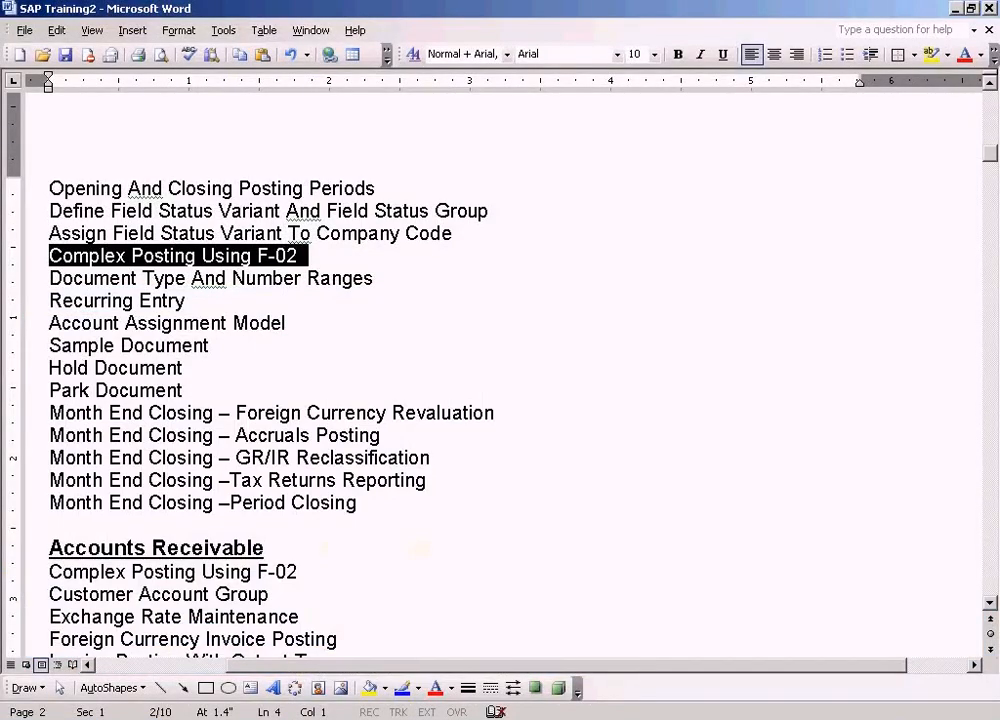
left_click(345, 719)
left_click(378, 678)
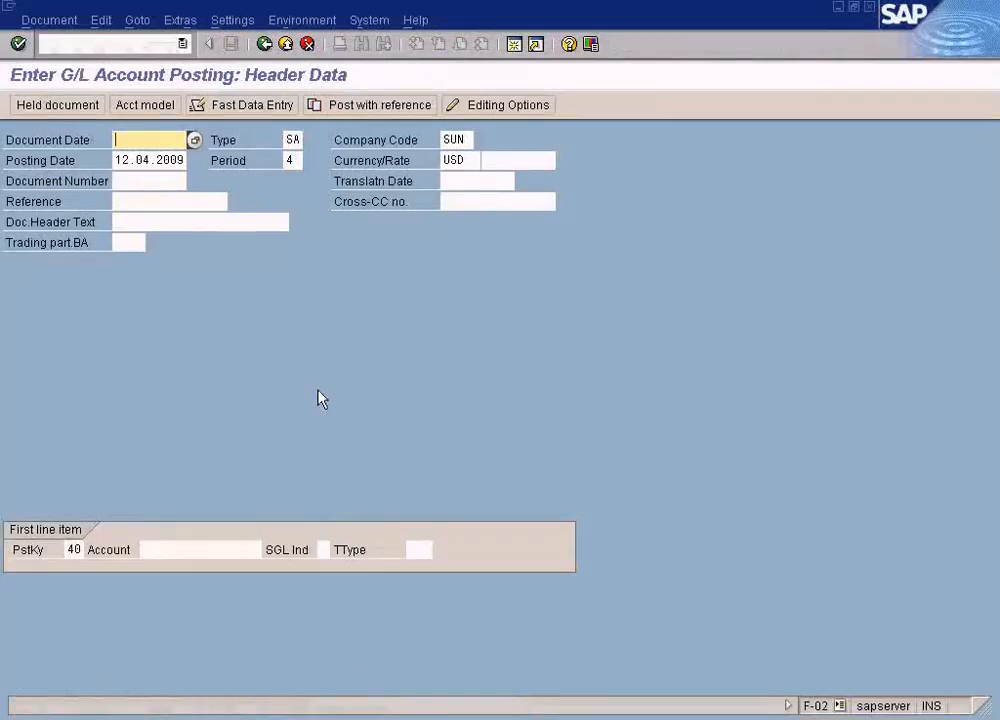
Step: Switch to the other SAP session and open Enter G/L Account Document for comparison
left_click(335, 718)
left_click(335, 693)
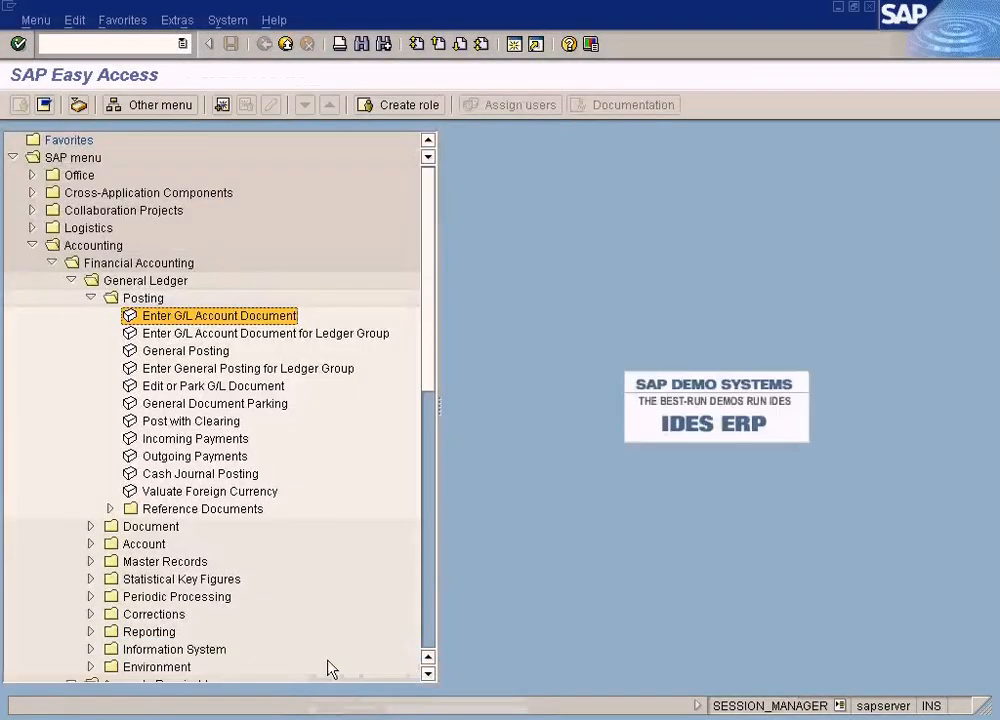
double_click(239, 316)
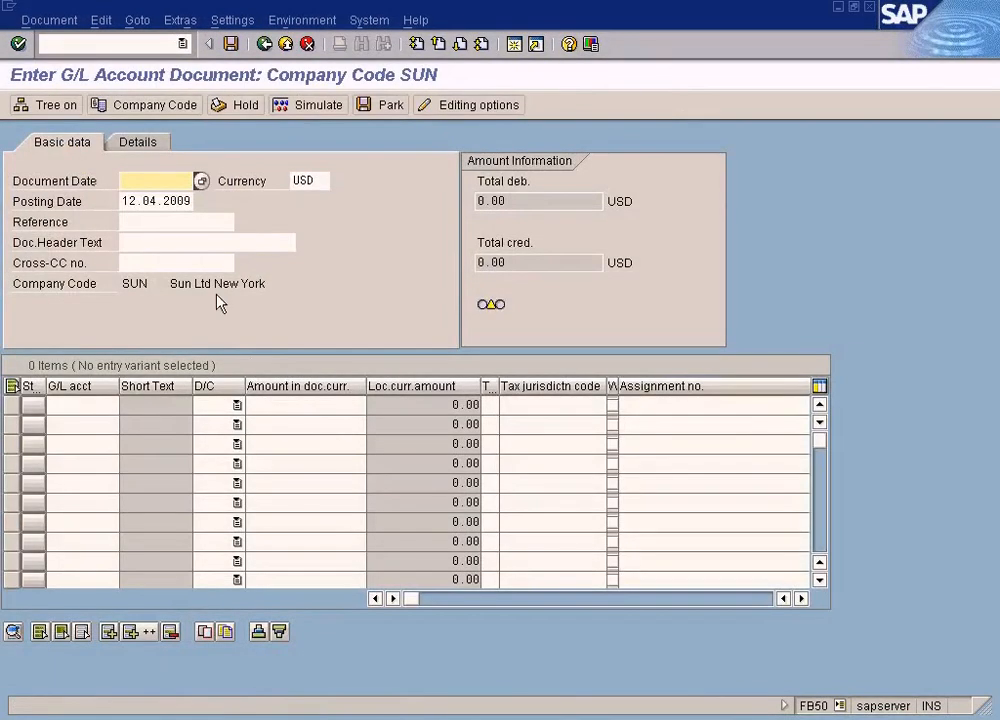
Step: Copy the posting date into the Document Date field
left_click_drag(123, 203, 216, 201)
key("ctrl+c")
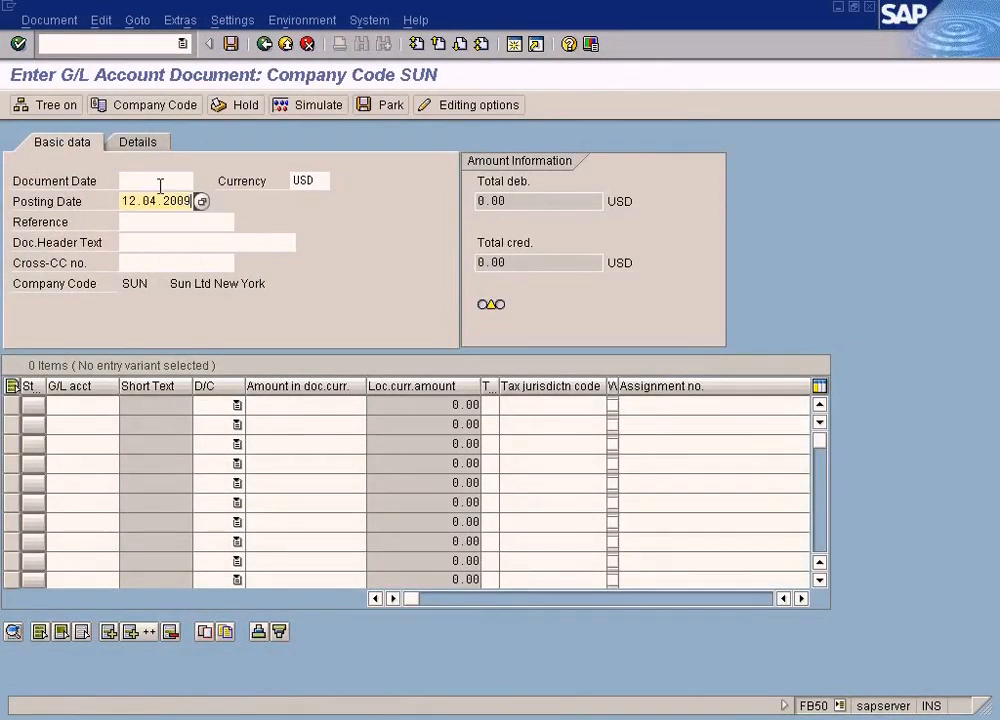
left_click(155, 179)
key("ctrl+v")
Step: Pick G/L account 200000 for the first line item using the account search help
left_click(104, 405)
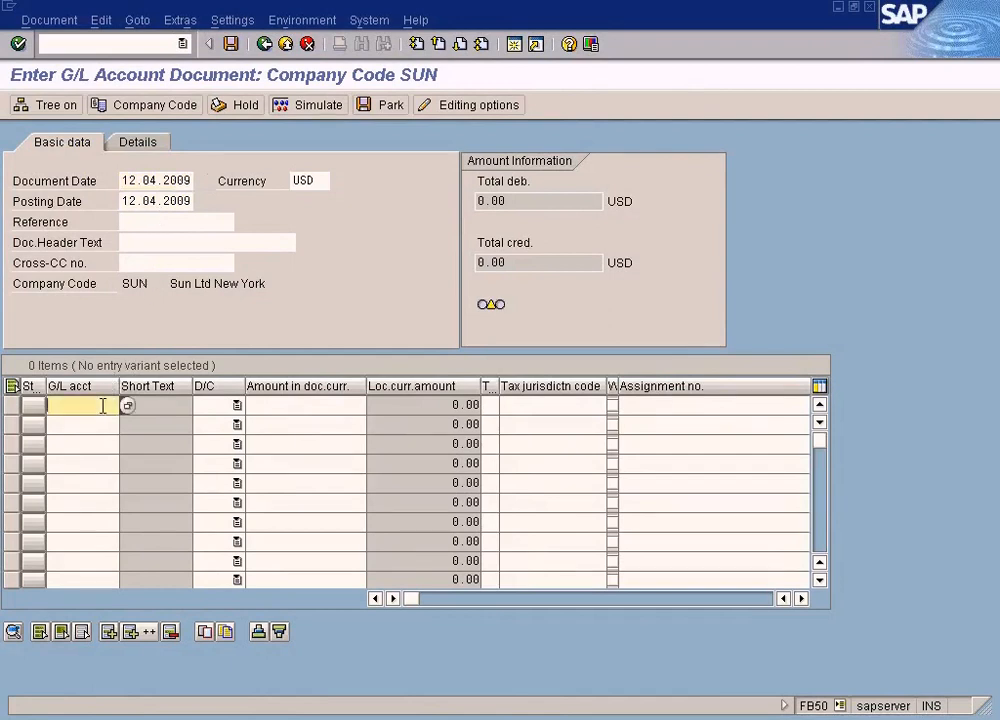
left_click(126, 406)
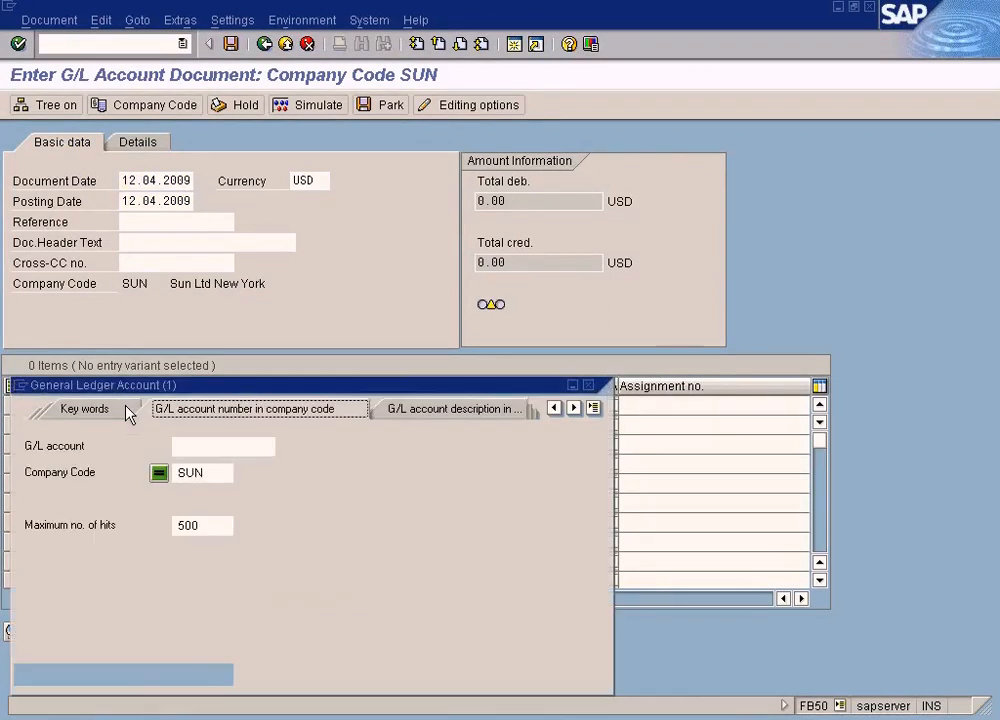
left_click(22, 680)
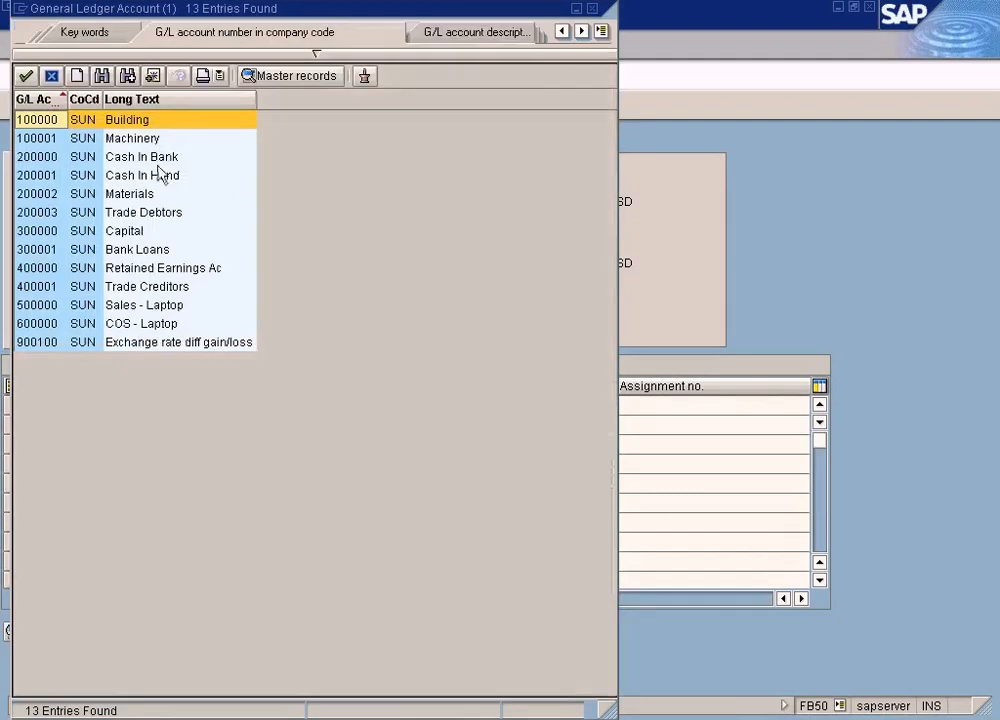
left_click(158, 160)
double_click(158, 165)
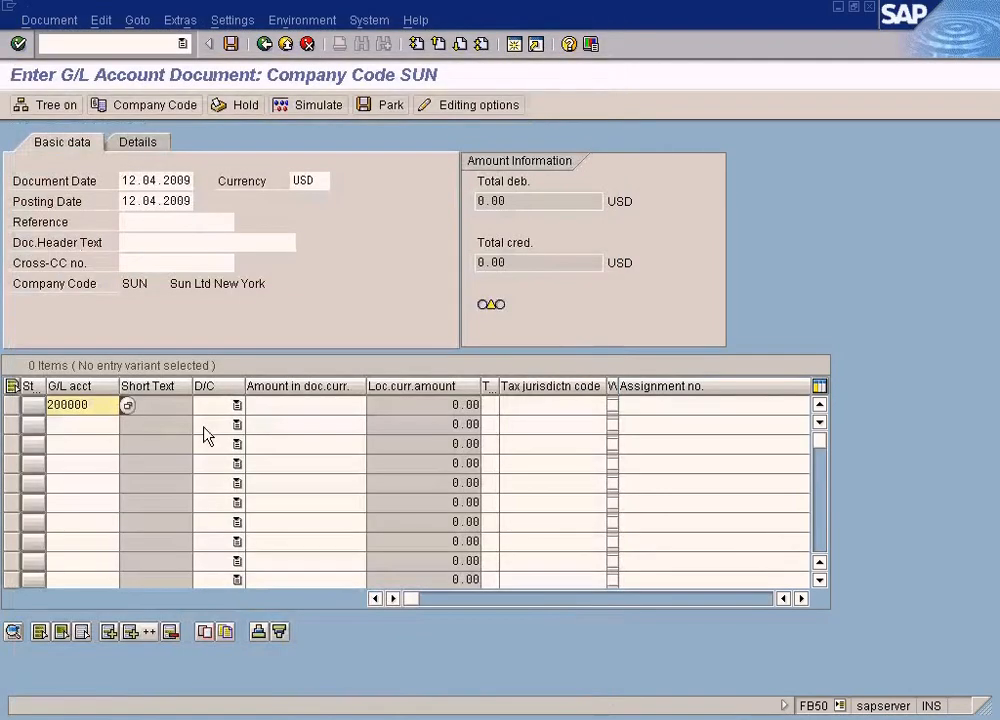
Step: Make the first line a credit of 100
key("Tab")
key("Tab")
type("100")
Step: Add a second line with G/L account 200001 as a debit of 100
left_click(105, 404)
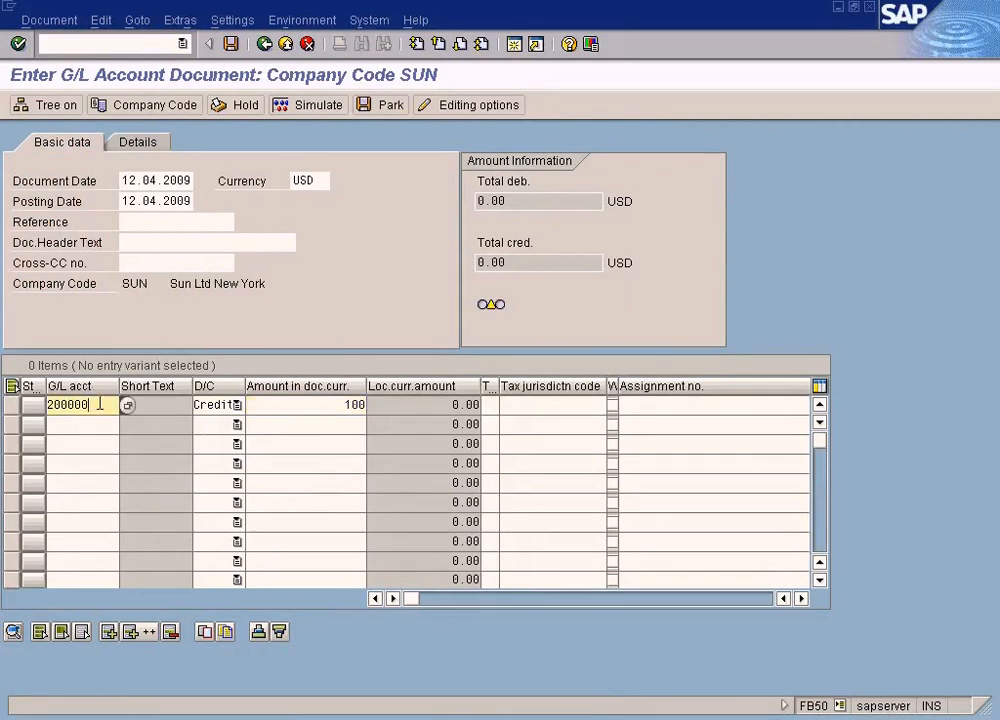
left_click(77, 425)
type("2000001")
key("Tab")
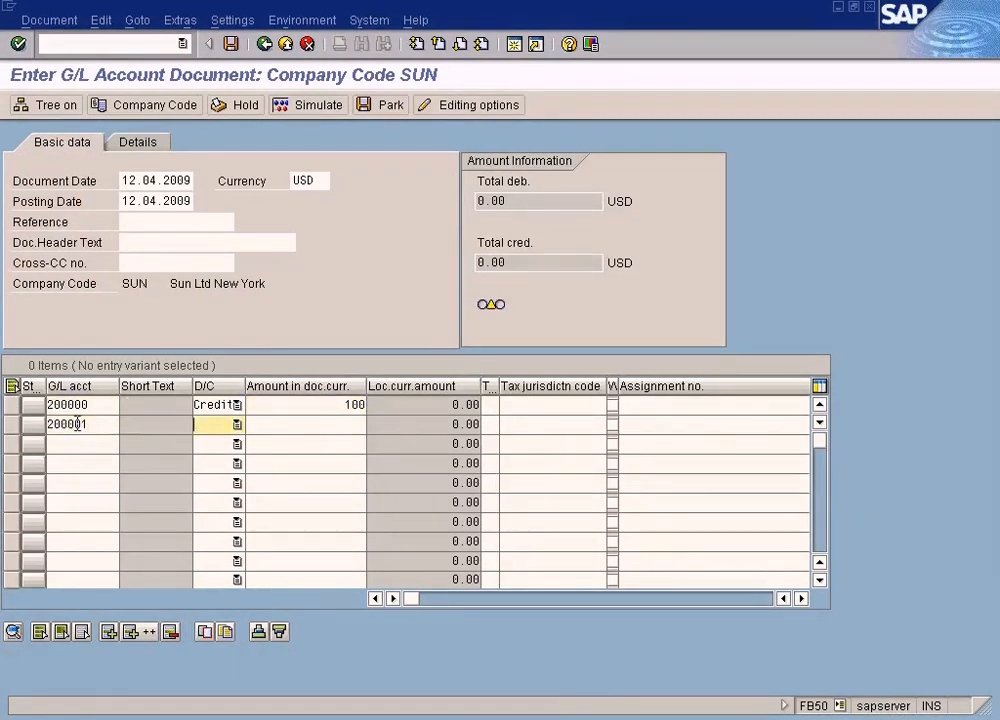
key("Down")
key("Tab")
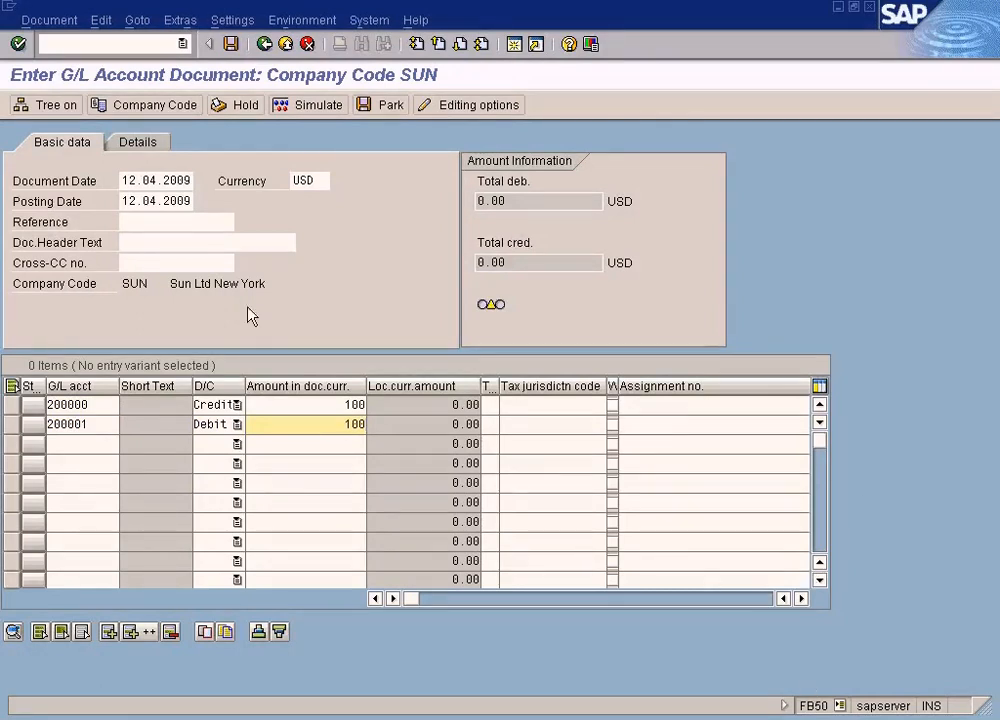
left_click(333, 404)
left_click(540, 404)
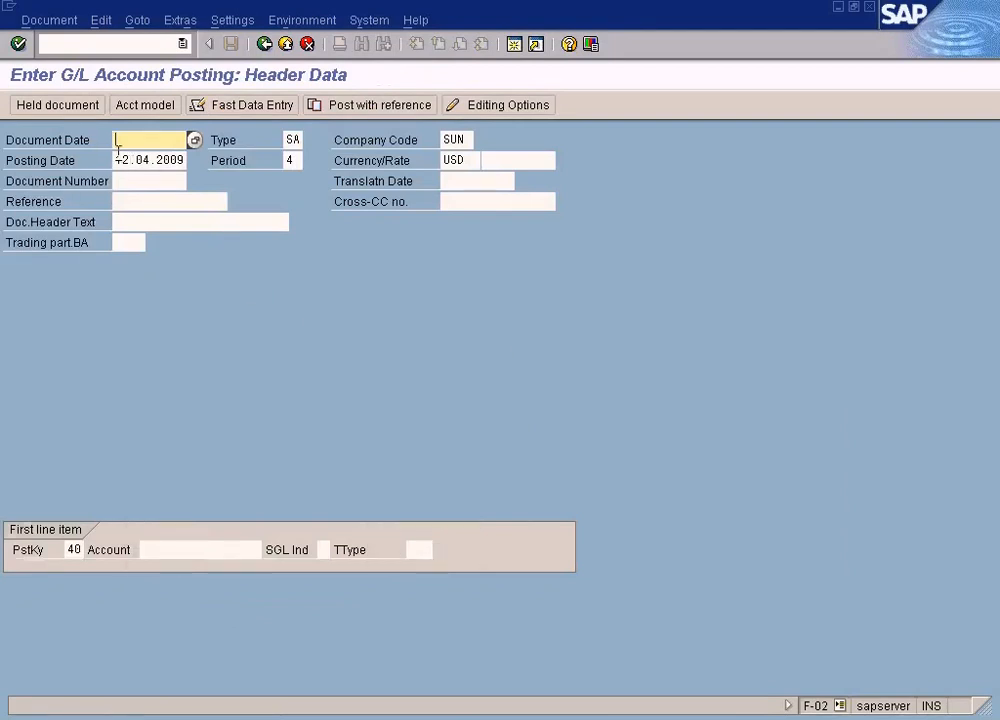
Step: In General Posting, copy the posting date into the Document Date field
left_click_drag(116, 158, 210, 159)
left_click(185, 161)
left_click(161, 138)
key("ctrl+v")
left_click(292, 140)
left_click(293, 161)
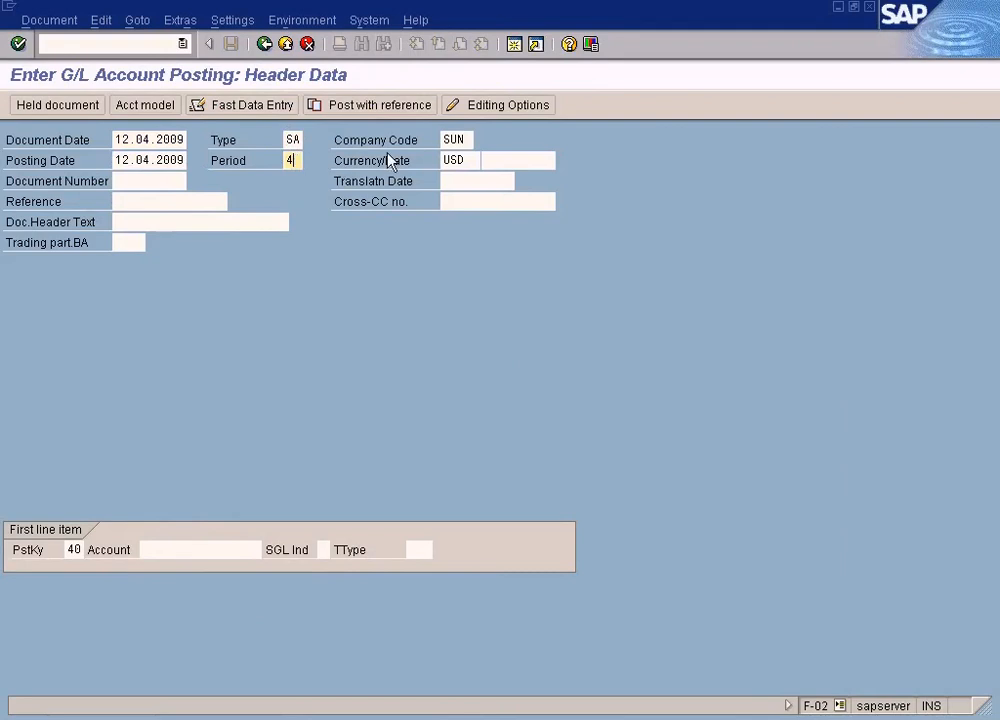
Step: Enter account 200000 for the first line item of General Posting
left_click(450, 139)
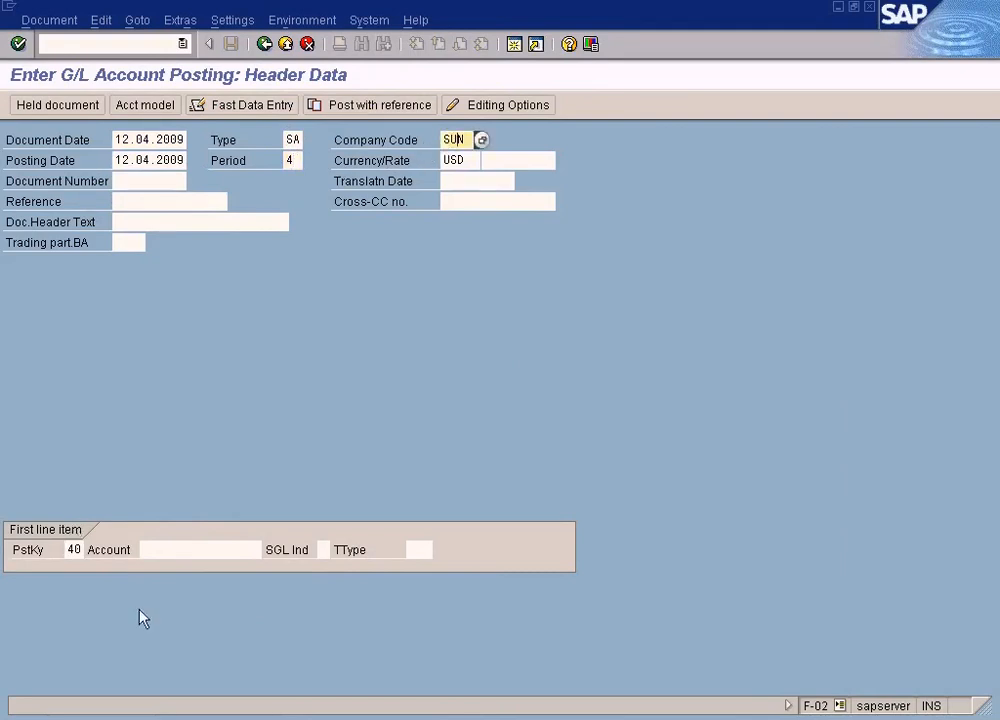
left_click(181, 550)
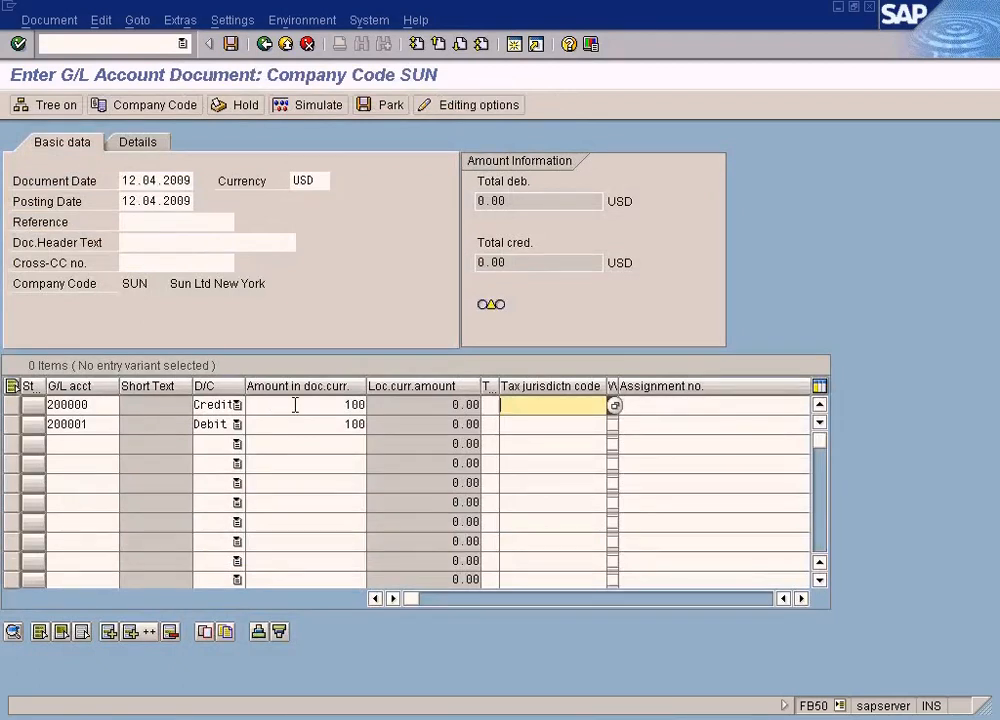
left_click(295, 404)
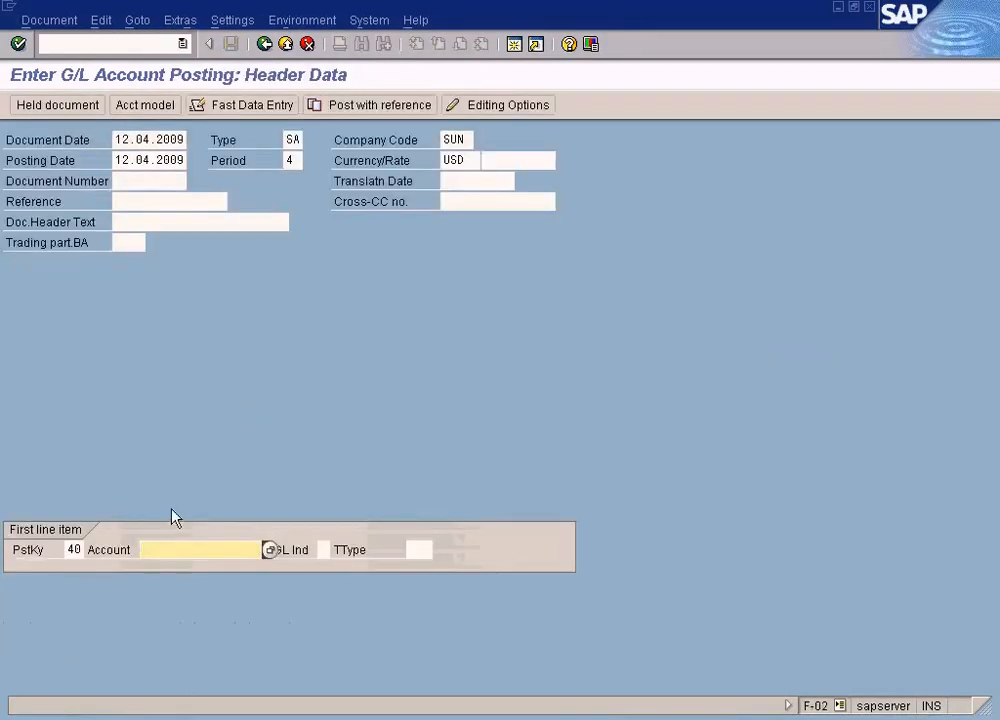
type("200000")
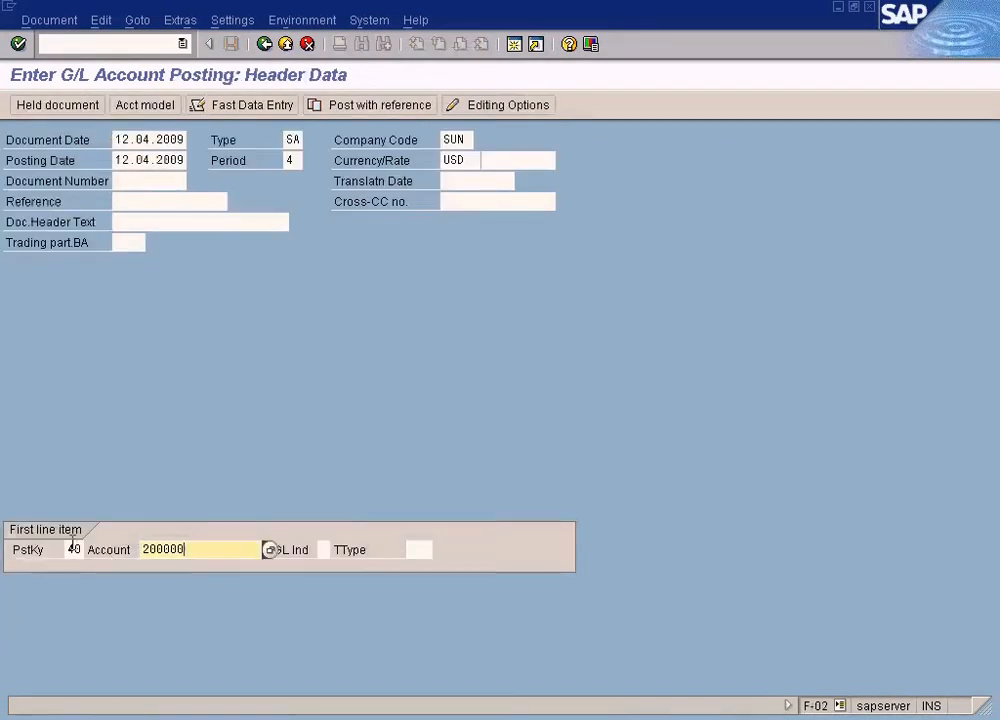
Step: Choose posting key 50 Credit entry for the first line item from the posting key list
key("shift+Tab")
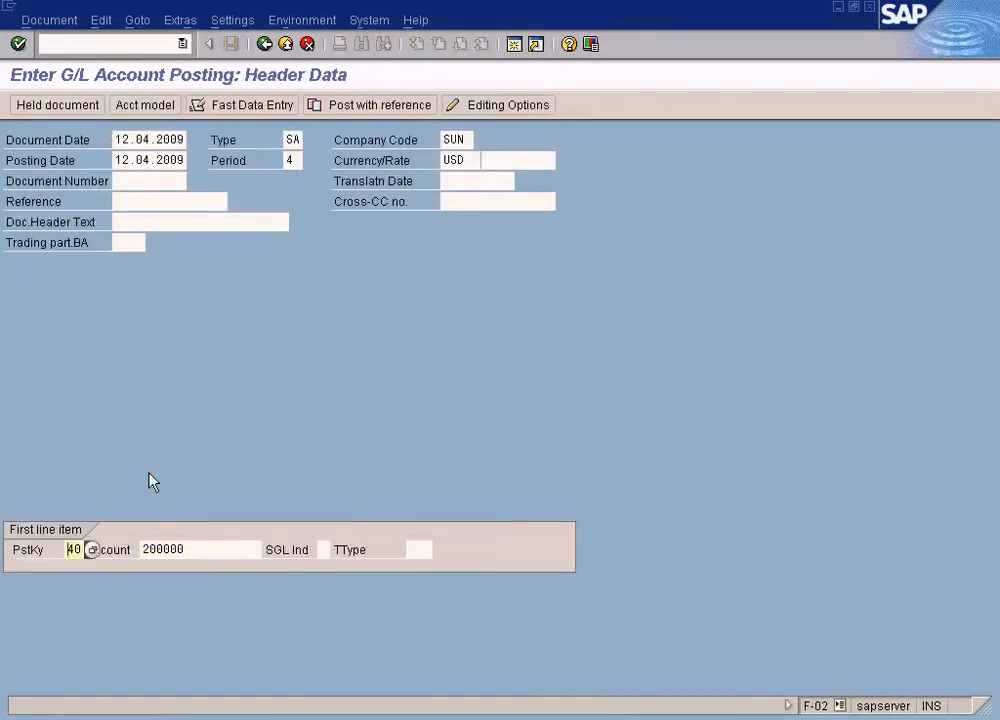
left_click(92, 549)
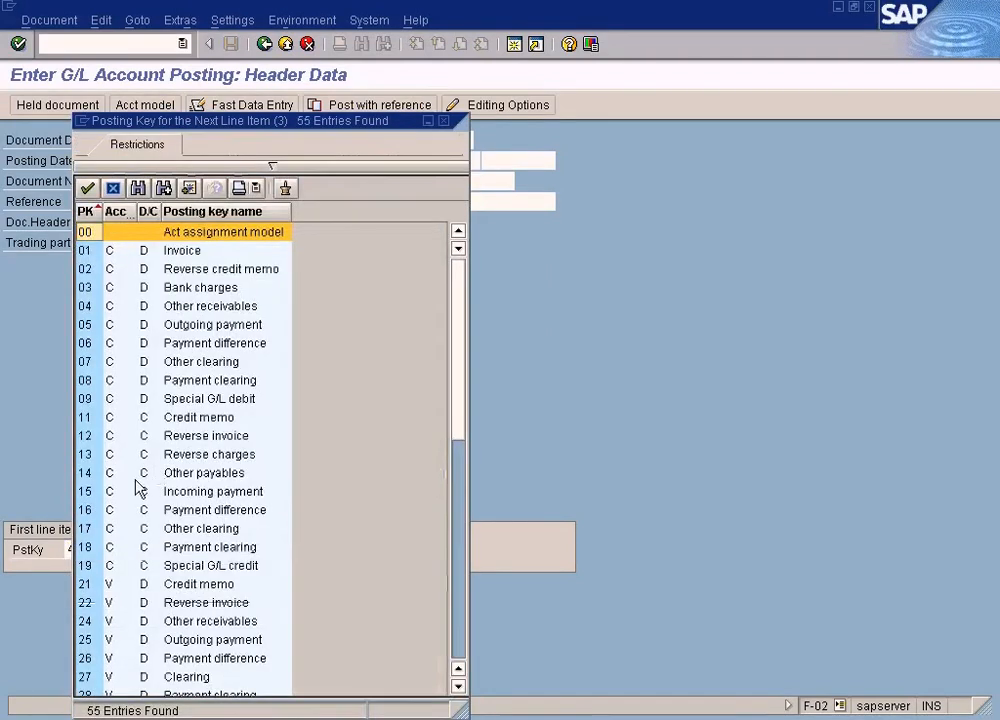
left_click(458, 553)
left_click(92, 418)
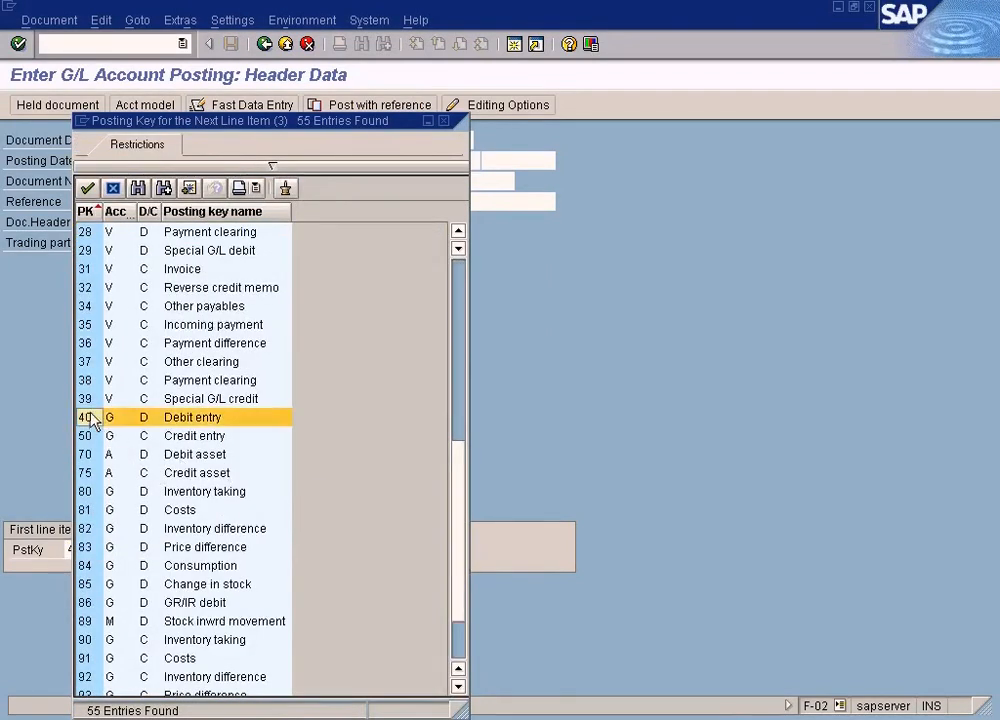
left_click(91, 436)
left_click(92, 419)
left_click(92, 434)
left_click(92, 417)
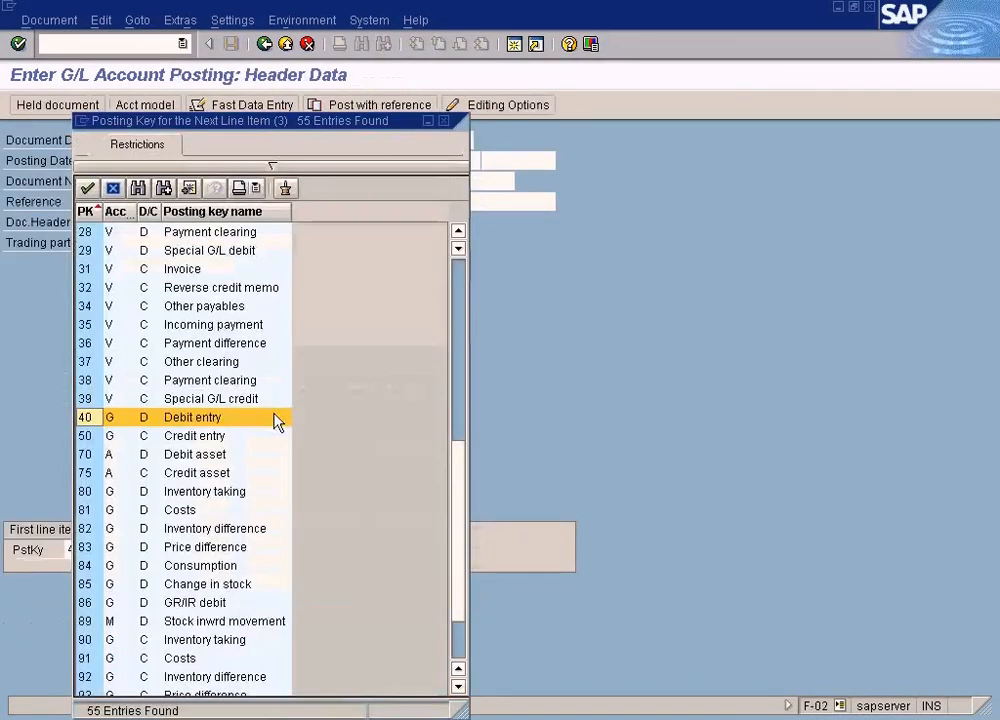
left_click(72, 436)
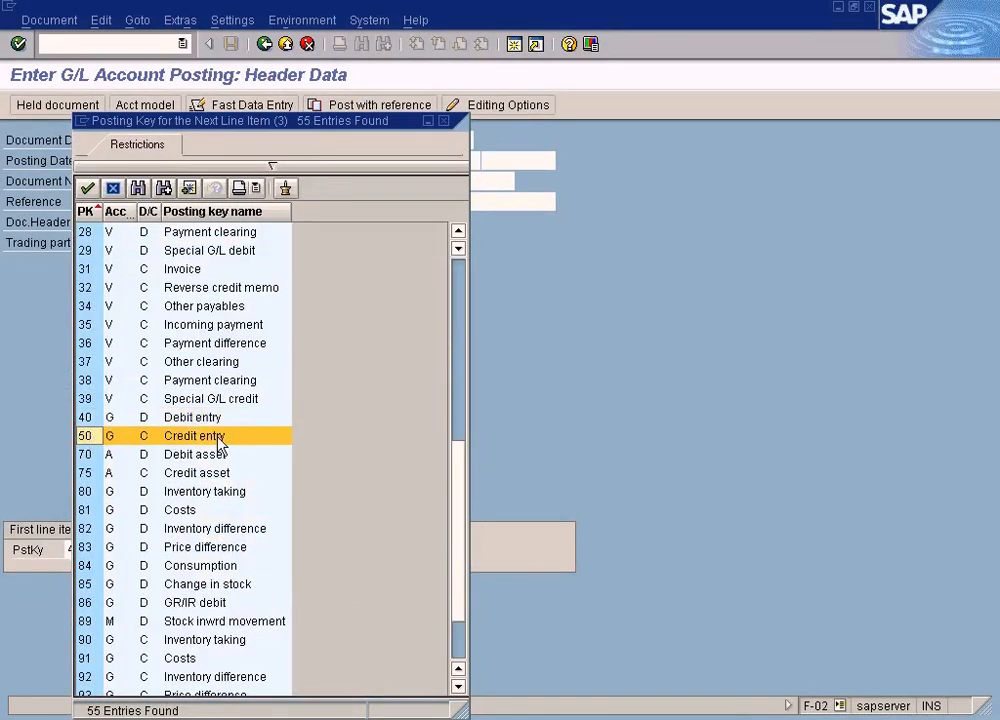
double_click(220, 440)
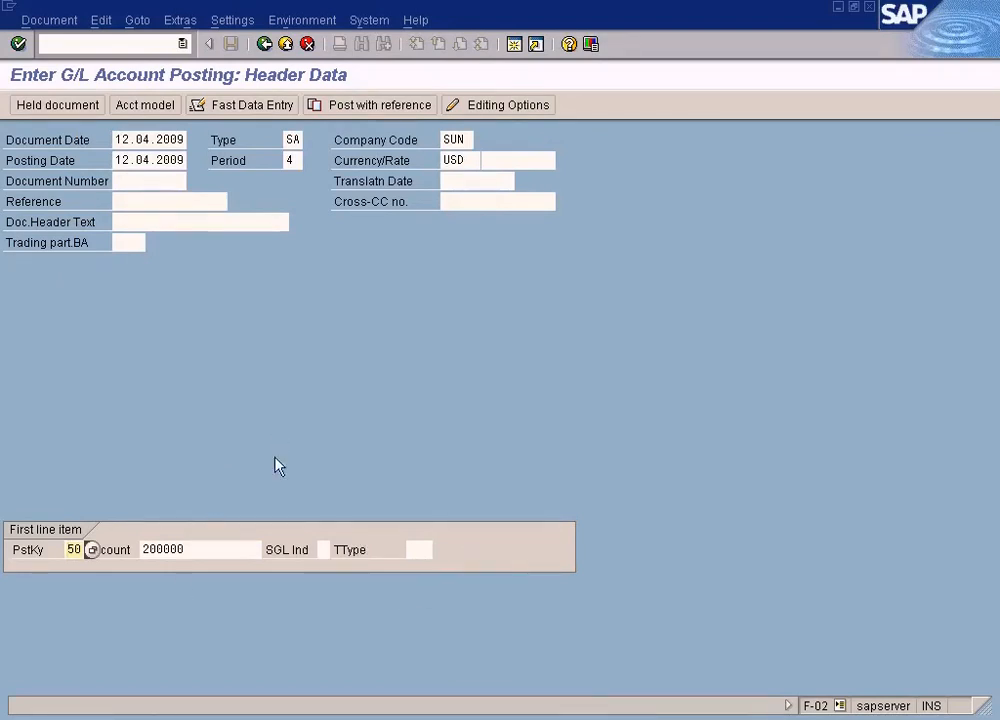
Step: Proceed to the credit item details and copy the value date into the Due on field
key("Return")
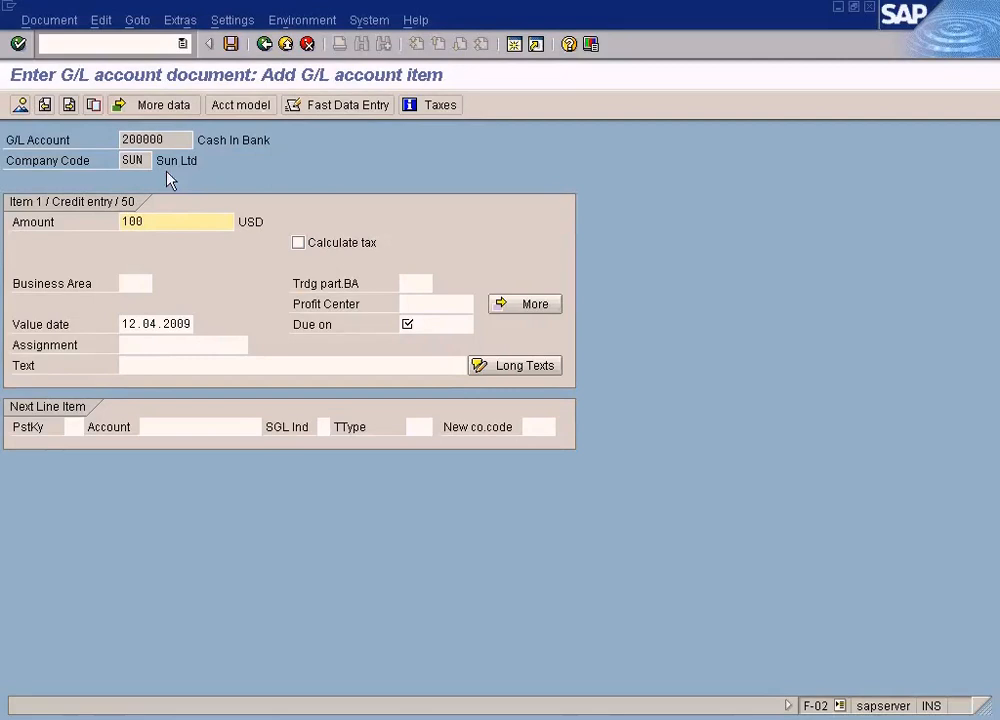
double_click(150, 139)
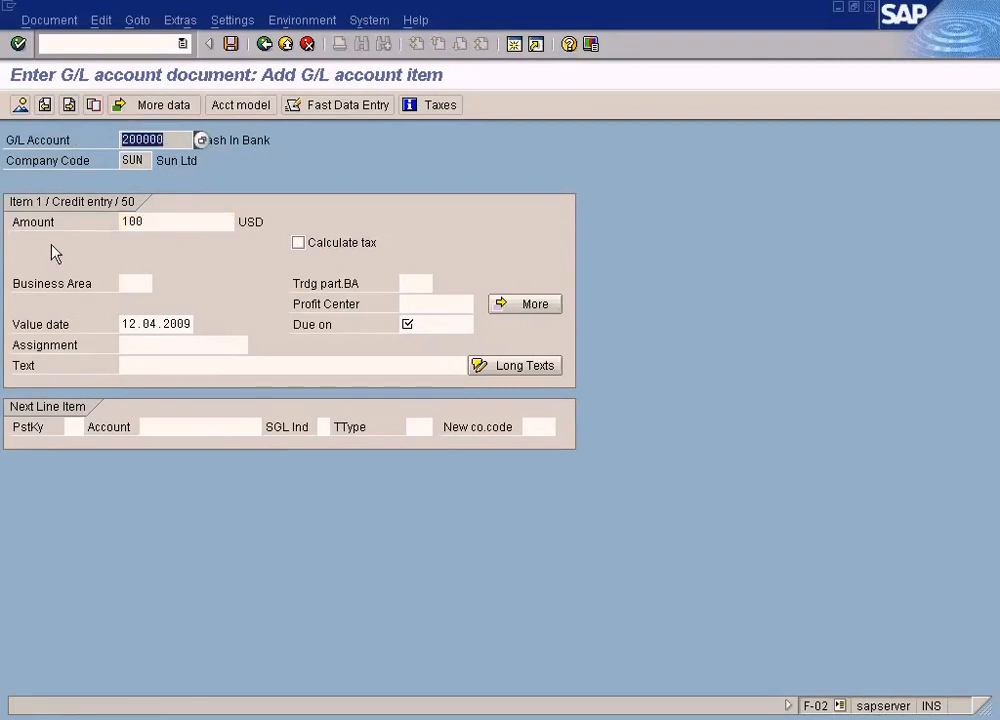
left_click(166, 226)
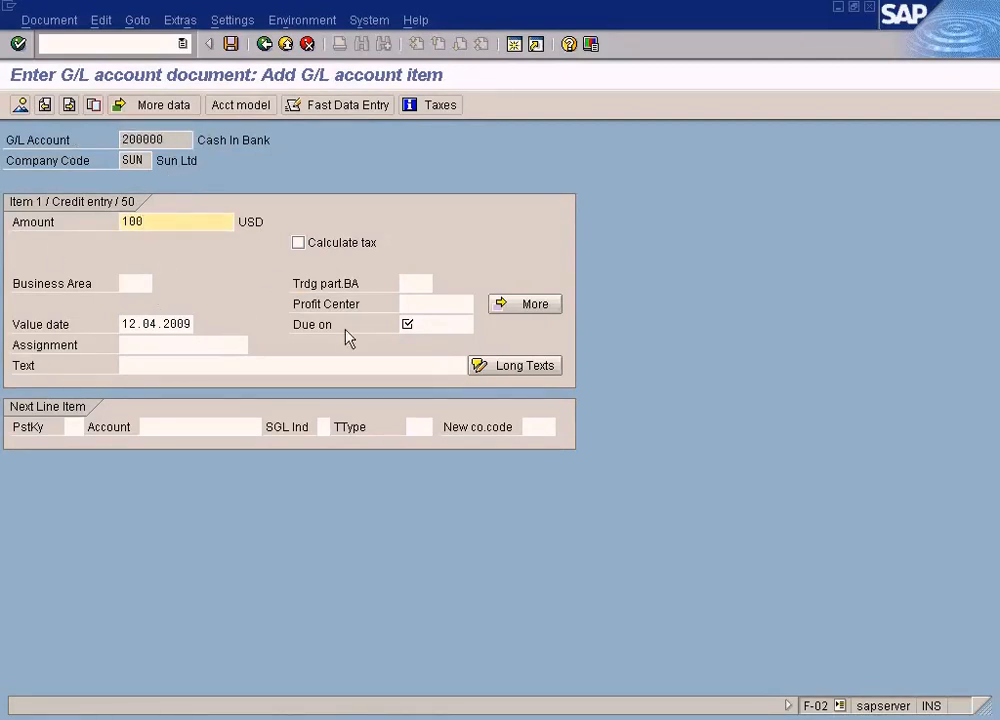
left_click(410, 324)
left_click_drag(124, 319, 219, 319)
key("ctrl+c")
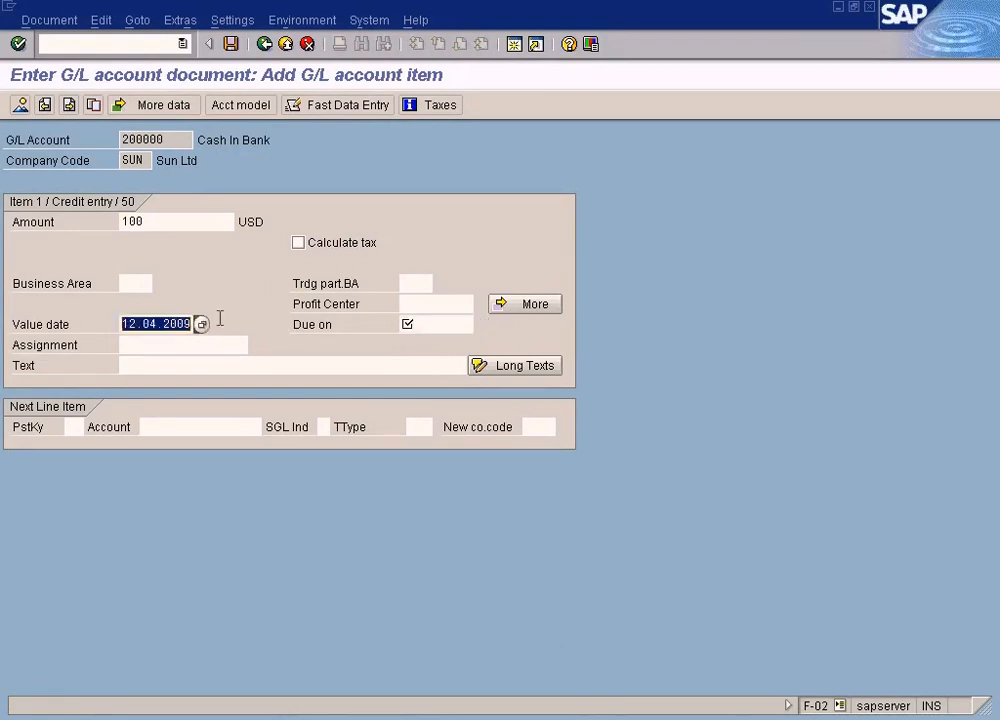
left_click(415, 318)
key("ctrl+v")
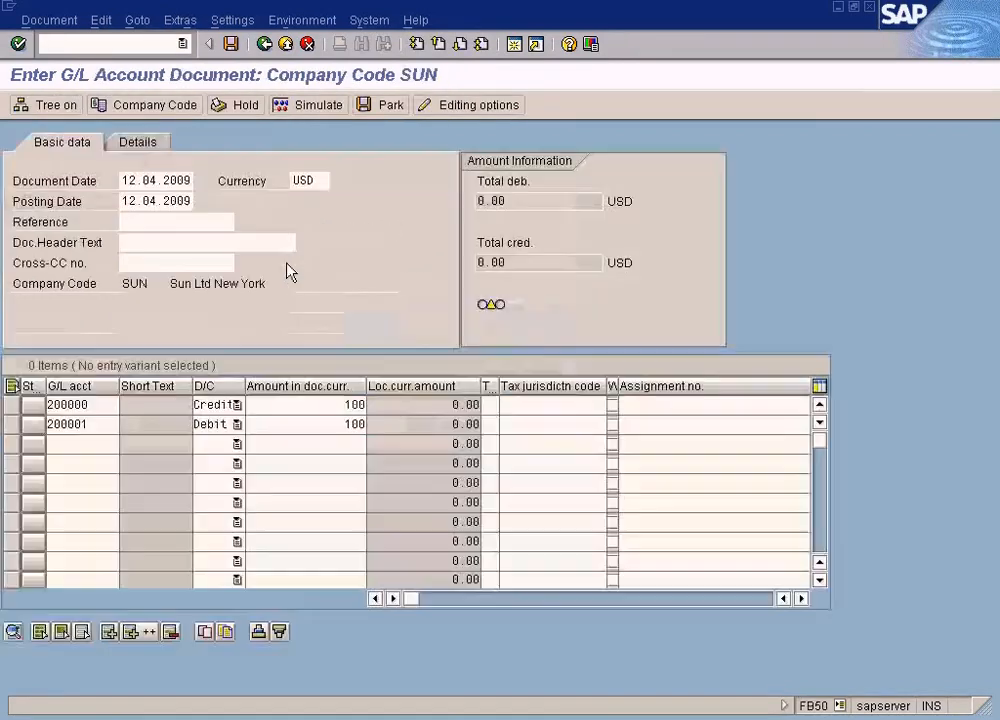
Step: Check the second line's account in the G/L account document and return to the General Posting item
left_click(100, 424)
left_click(288, 425)
left_click(109, 425)
key("Return")
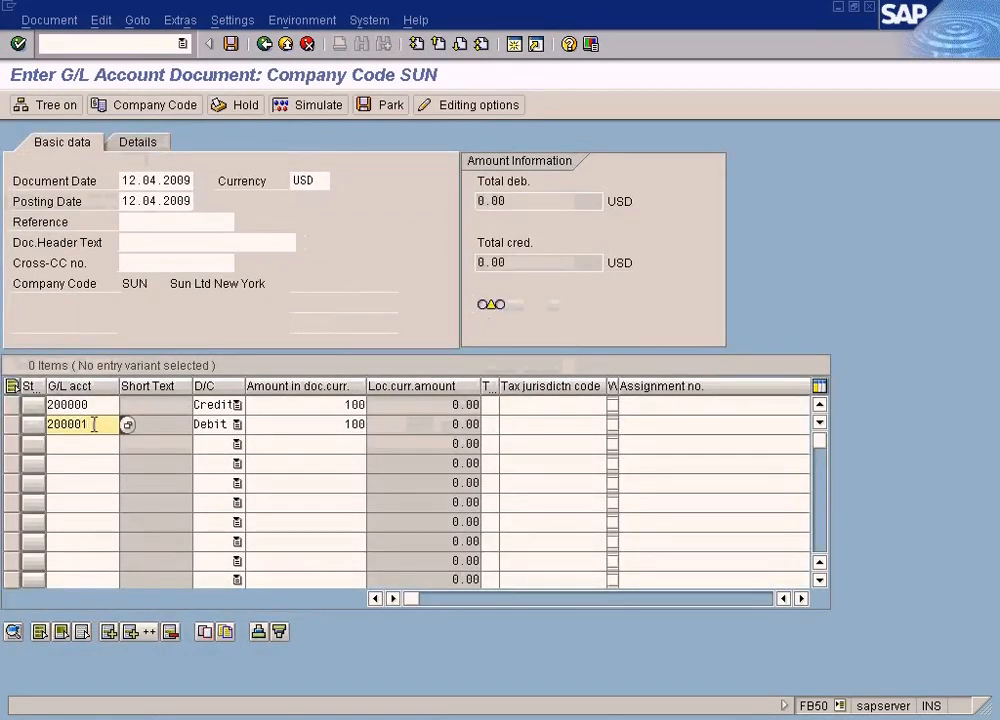
key("Return")
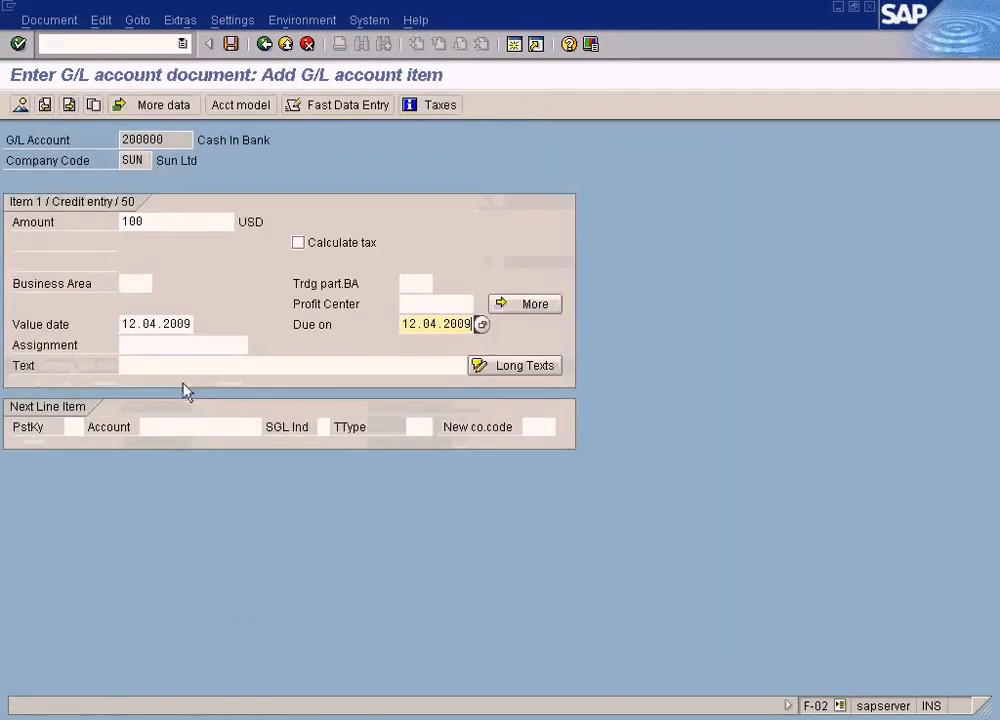
Step: Add the next line item with posting key 40 Debit entry for account 200001
type("200001")
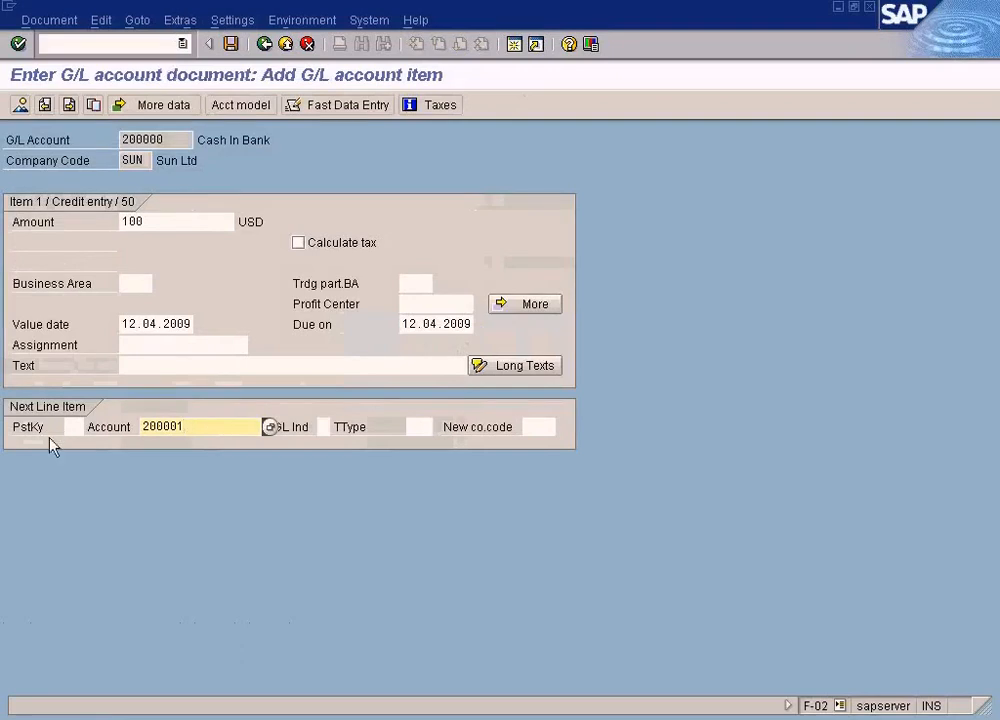
left_click(78, 428)
left_click(90, 430)
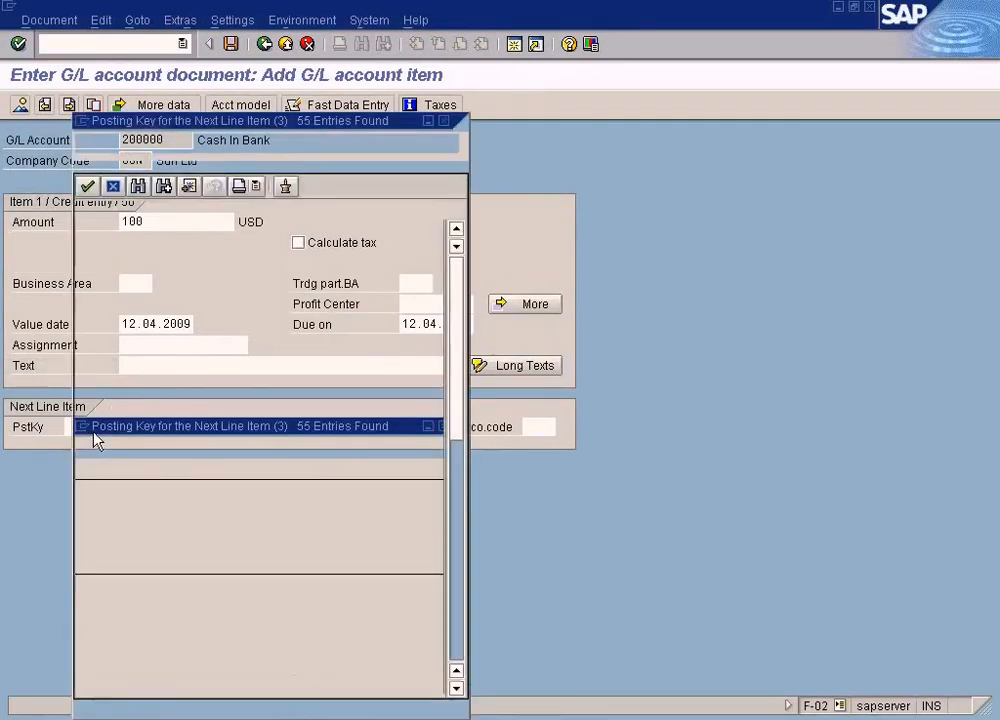
left_click(460, 588)
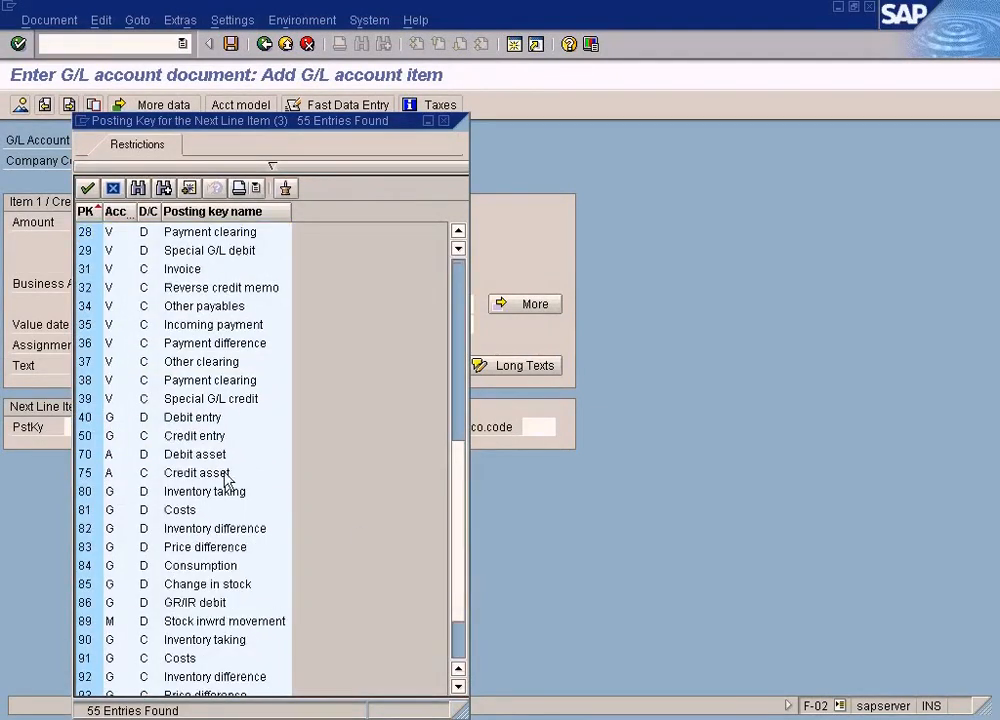
double_click(261, 423)
left_click(237, 424)
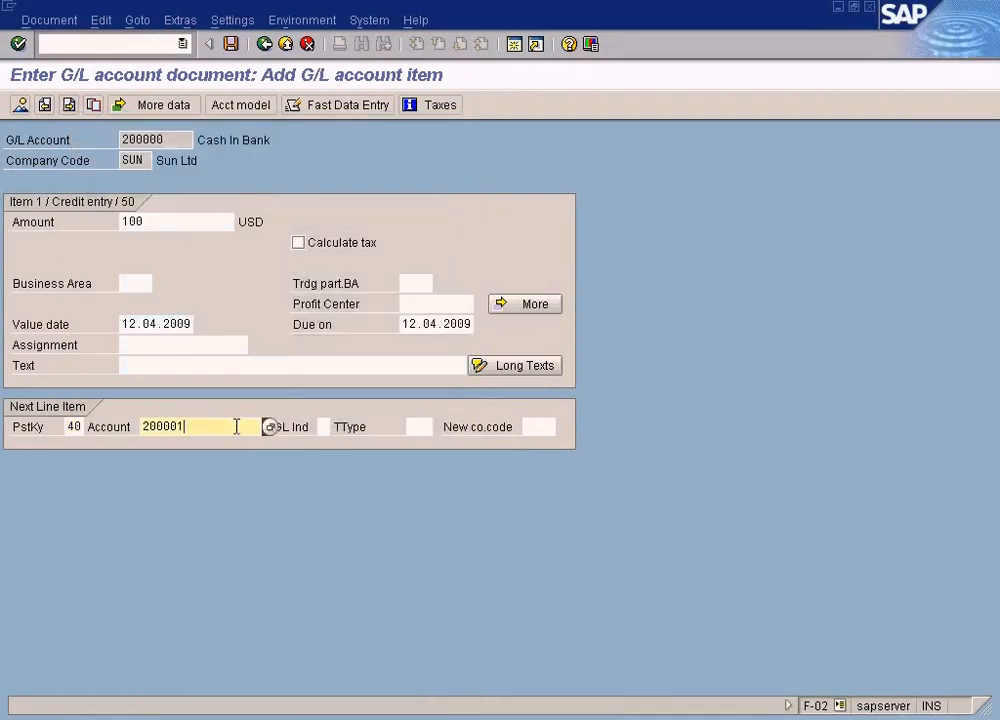
key("Return")
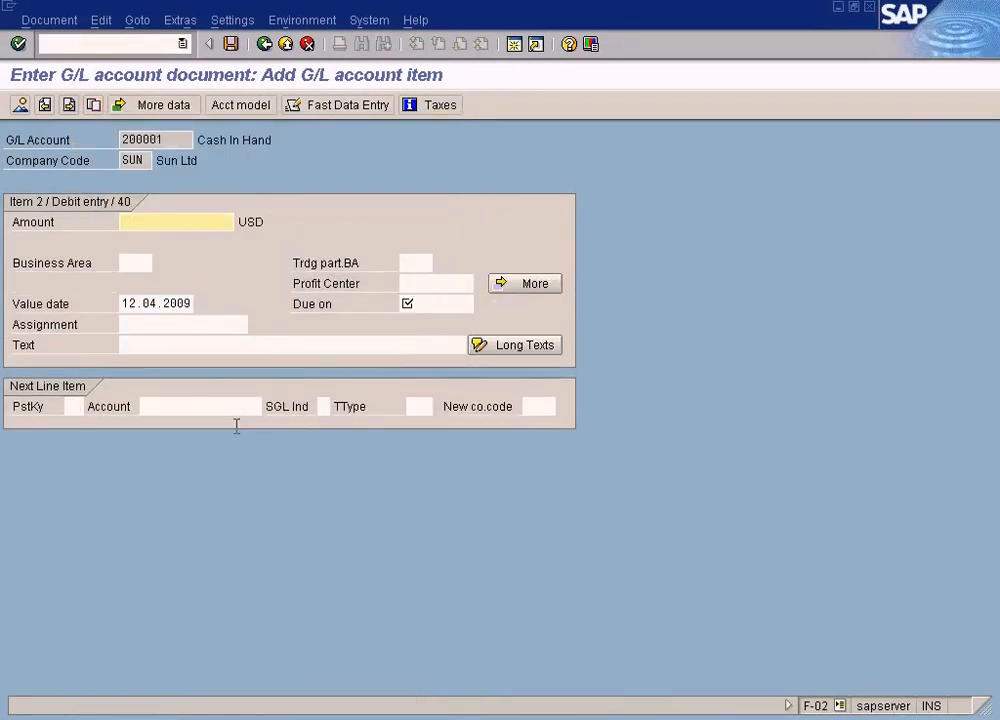
Step: Enter amount 100 for the debit item and copy the value date 12.04.2009 into its Due on field
type("100")
left_click(440, 303)
type("200001")
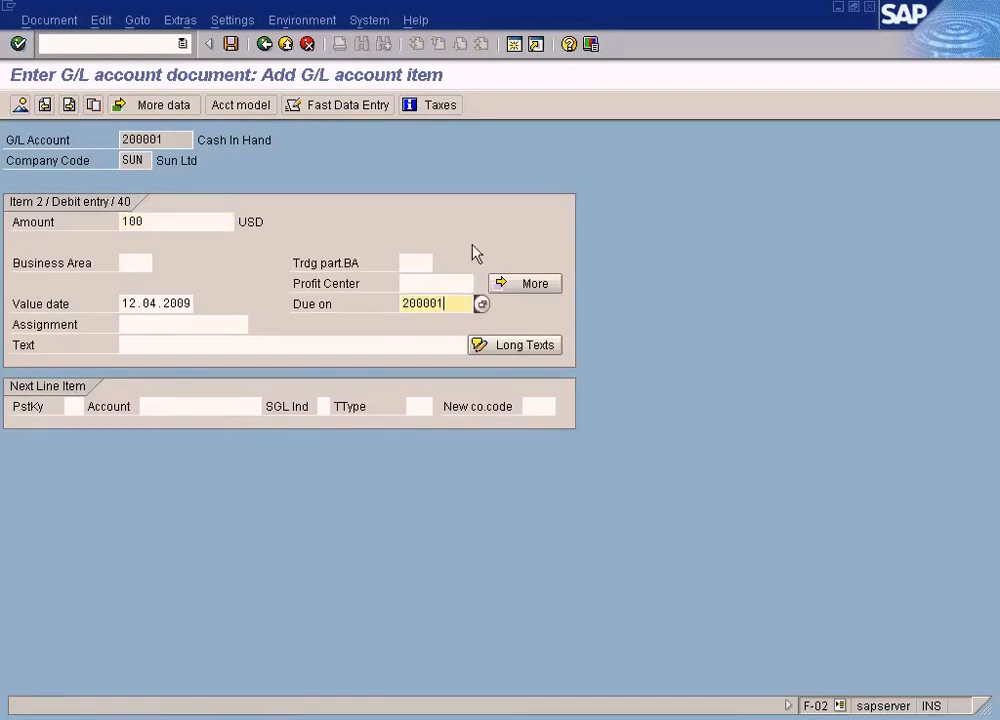
key("BackSpace")
key("BackSpace")
key("BackSpace")
key("BackSpace")
key("BackSpace")
key("BackSpace")
left_click_drag(121, 303, 265, 302)
key("ctrl+c")
left_click(418, 303)
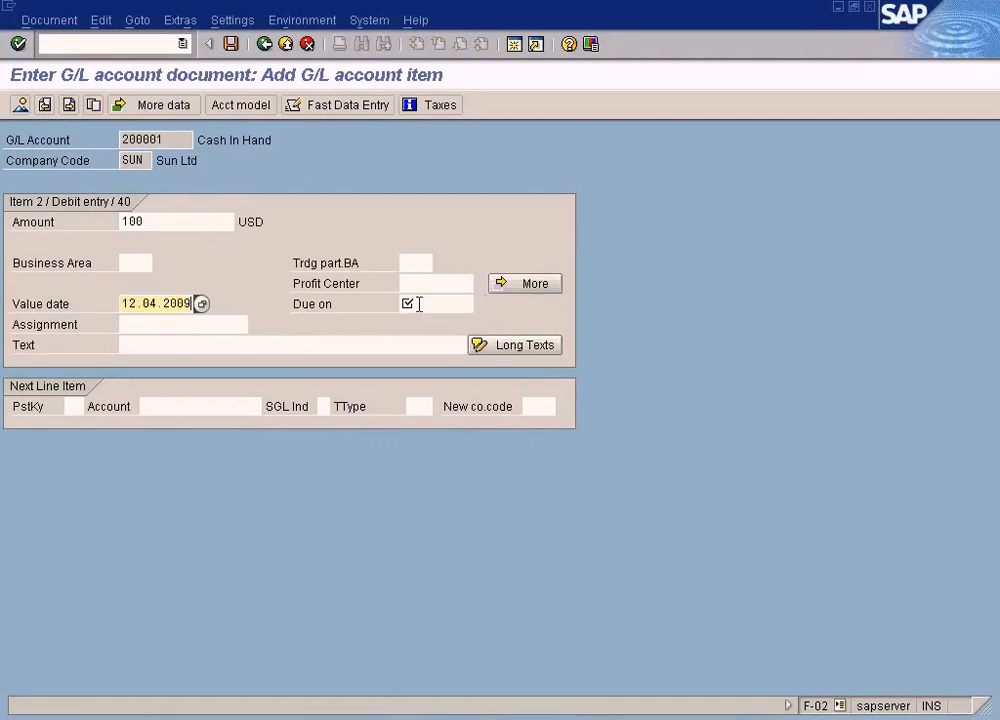
key("ctrl+v")
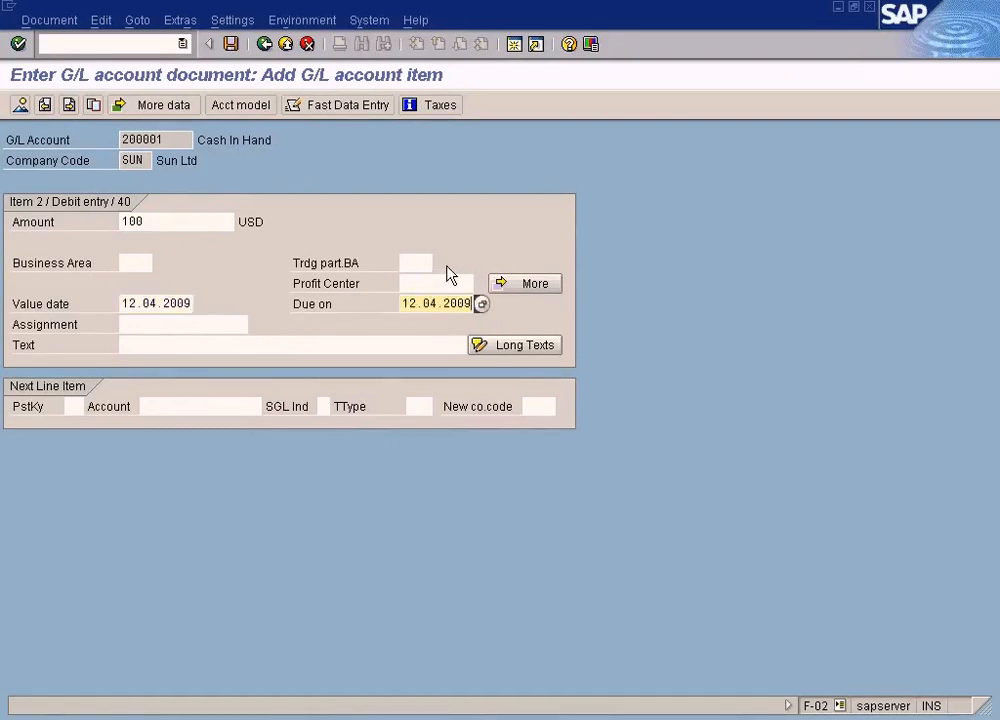
Step: Open the document overview of the General Posting entry and review both line items
left_click(20, 105)
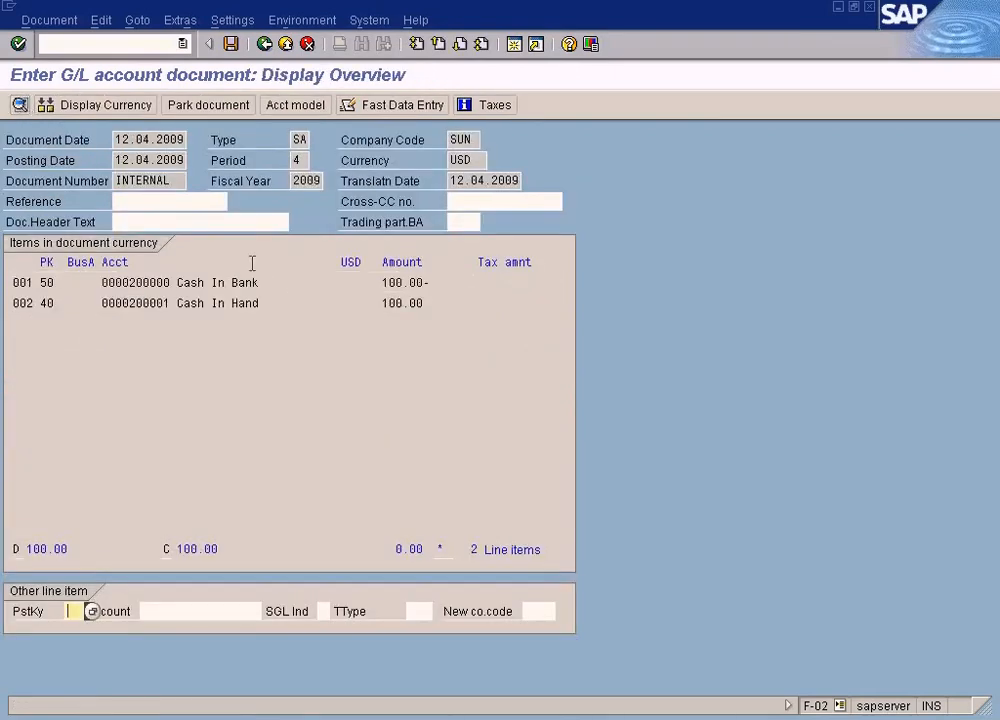
left_click(405, 284)
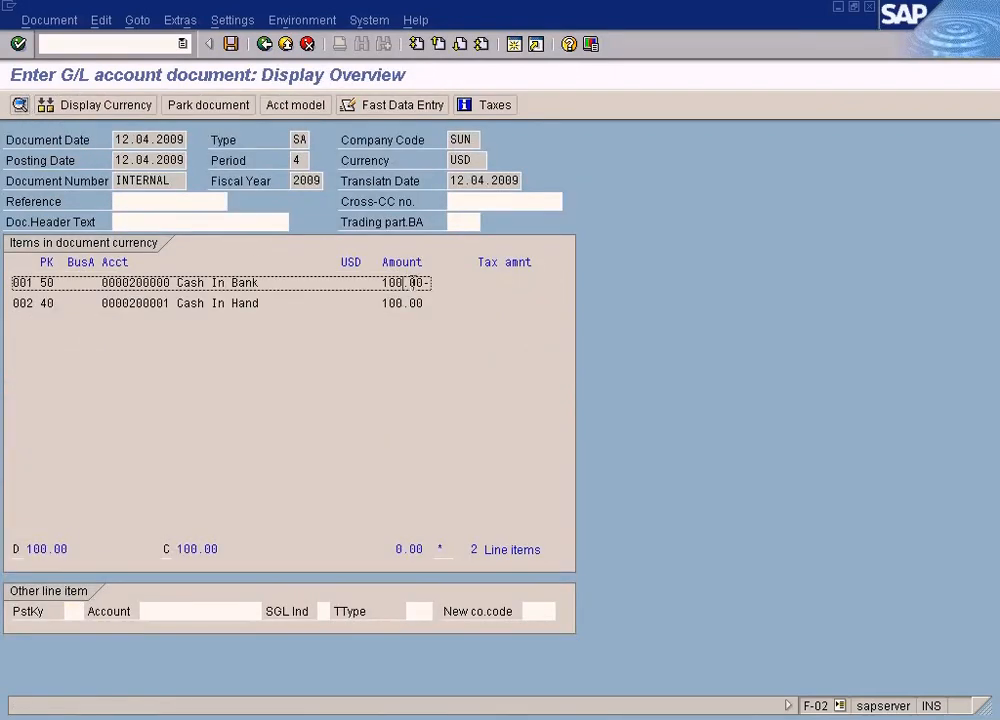
left_click(413, 304)
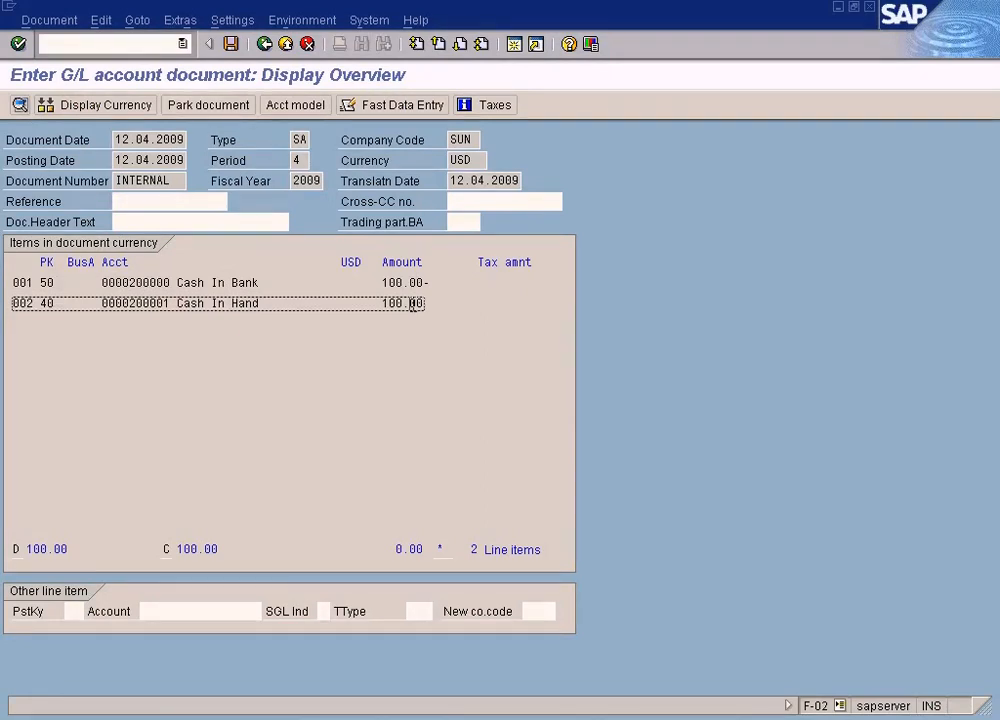
Step: Switch to the FB50 G/L account document, simulate it, and set the credit item's Due on date to 12.04.2009
left_click(261, 286)
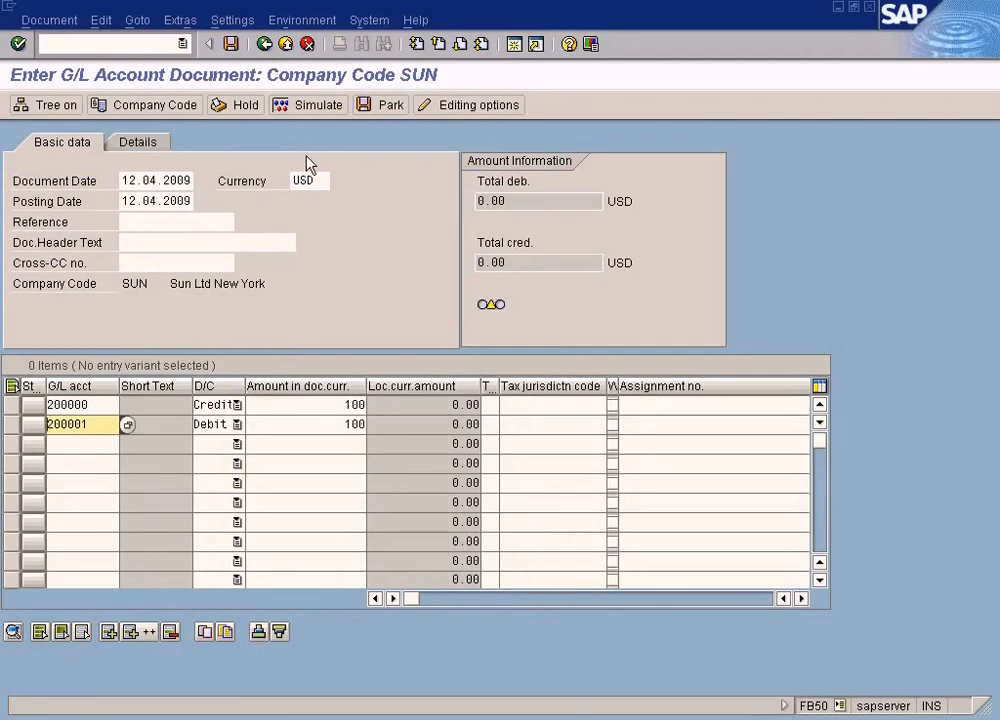
left_click(308, 108)
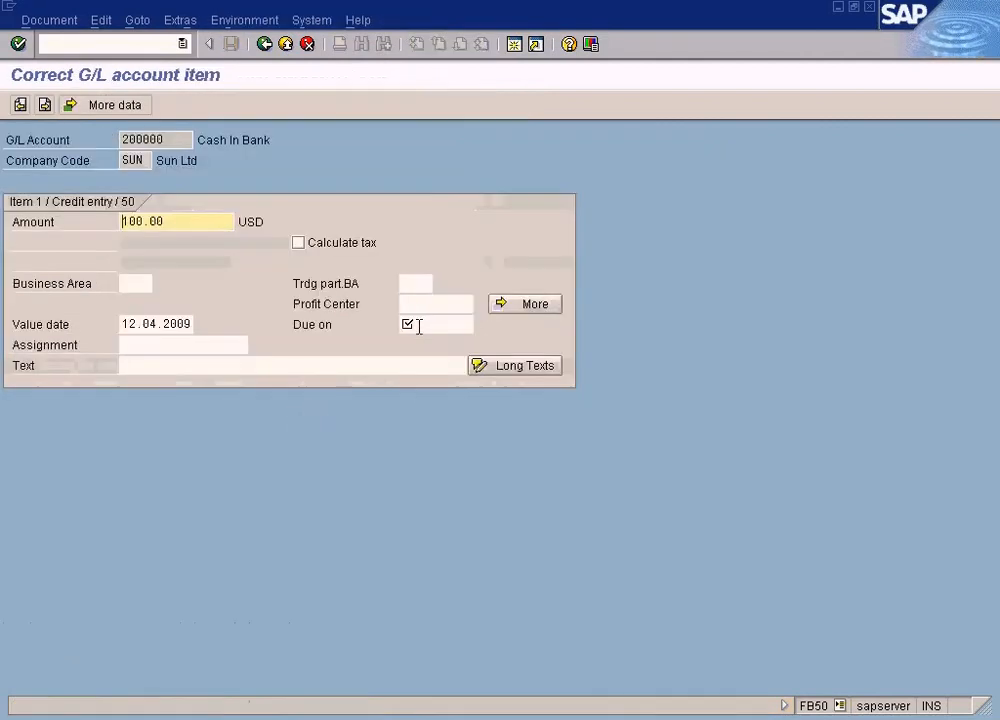
left_click(417, 325)
type("12.04.2009")
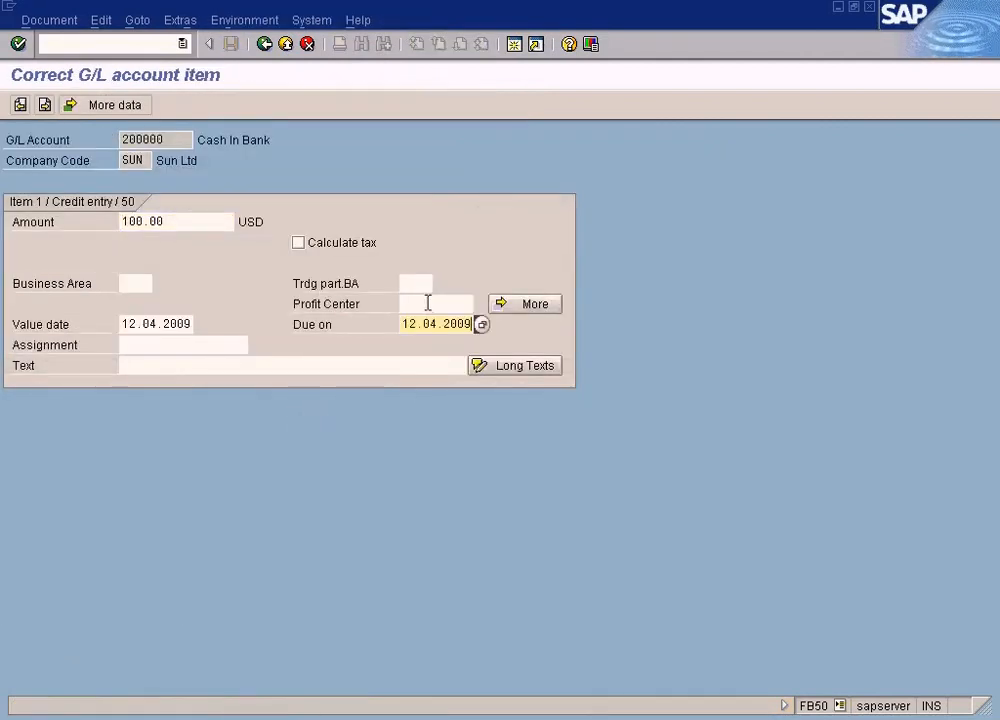
left_click(270, 45)
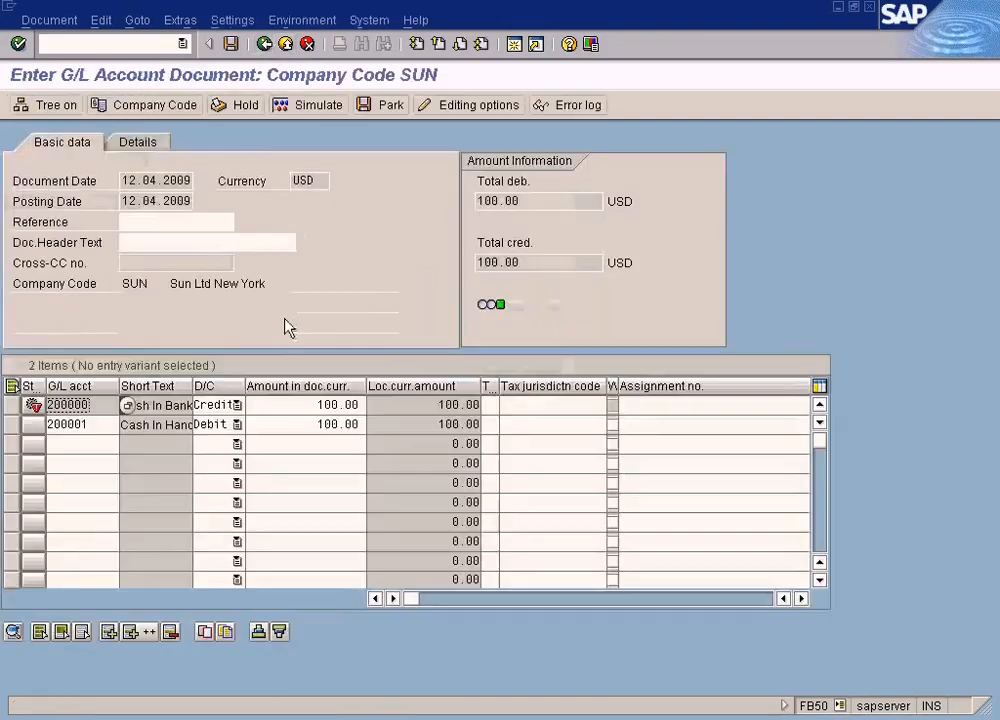
Step: Set the debit item's Due on date to 12.04.2009 and simulate the FB50 document
left_click(276, 426)
key("Return")
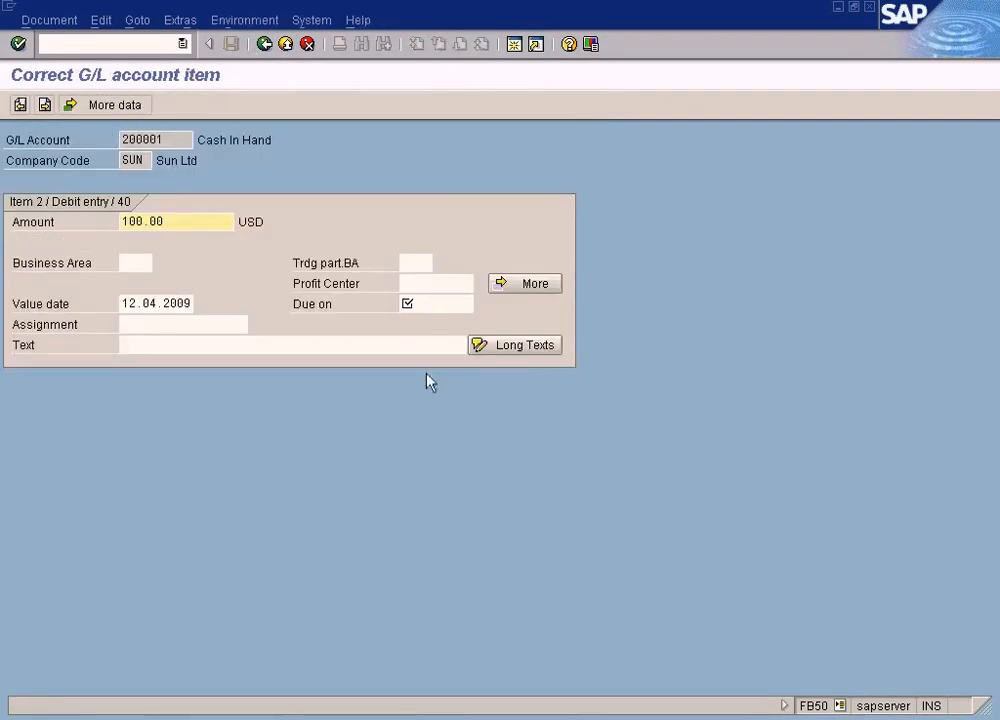
left_click(455, 304)
type("12.04.2009")
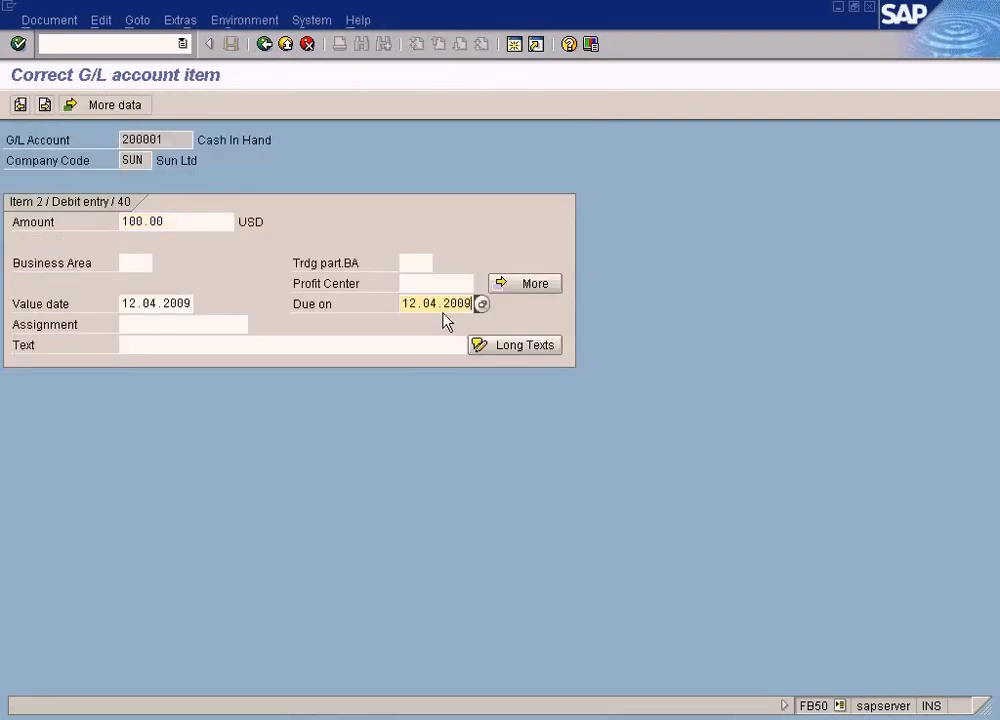
left_click(266, 45)
left_click(290, 105)
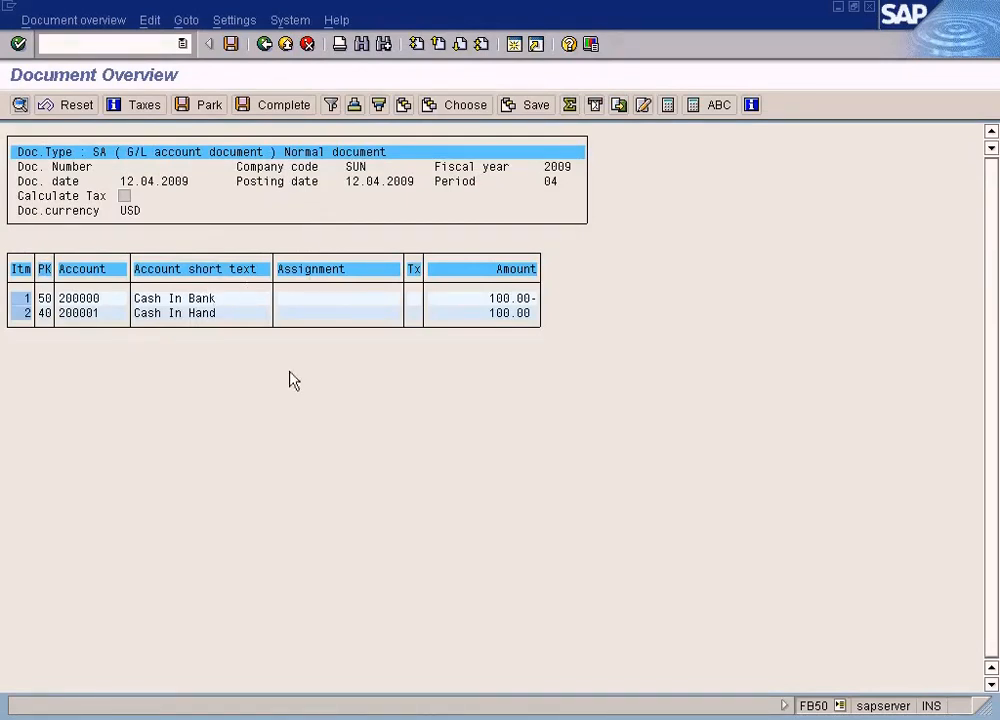
Step: Compare the simulated FB50 line items with the General Posting overview
left_click(492, 300)
left_click(494, 314)
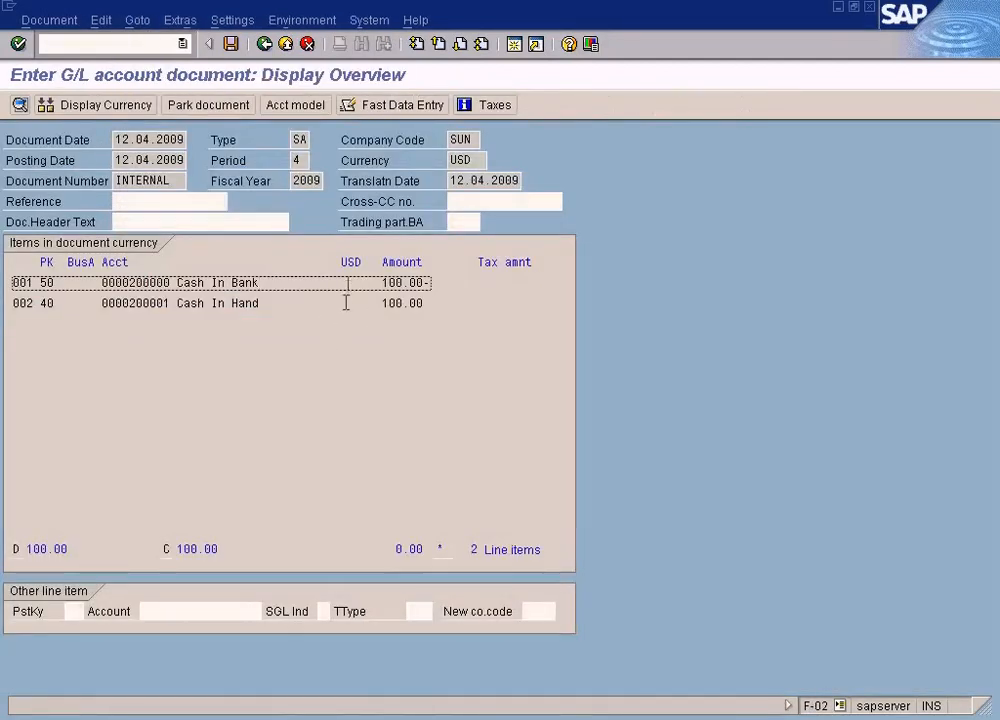
left_click(345, 302)
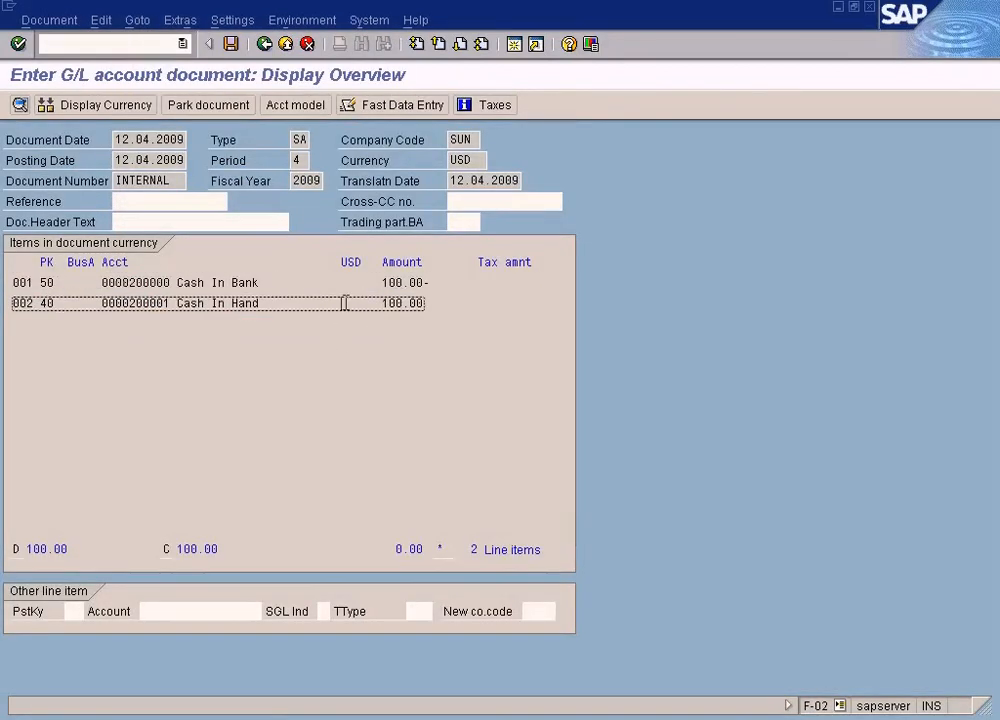
left_click(782, 718)
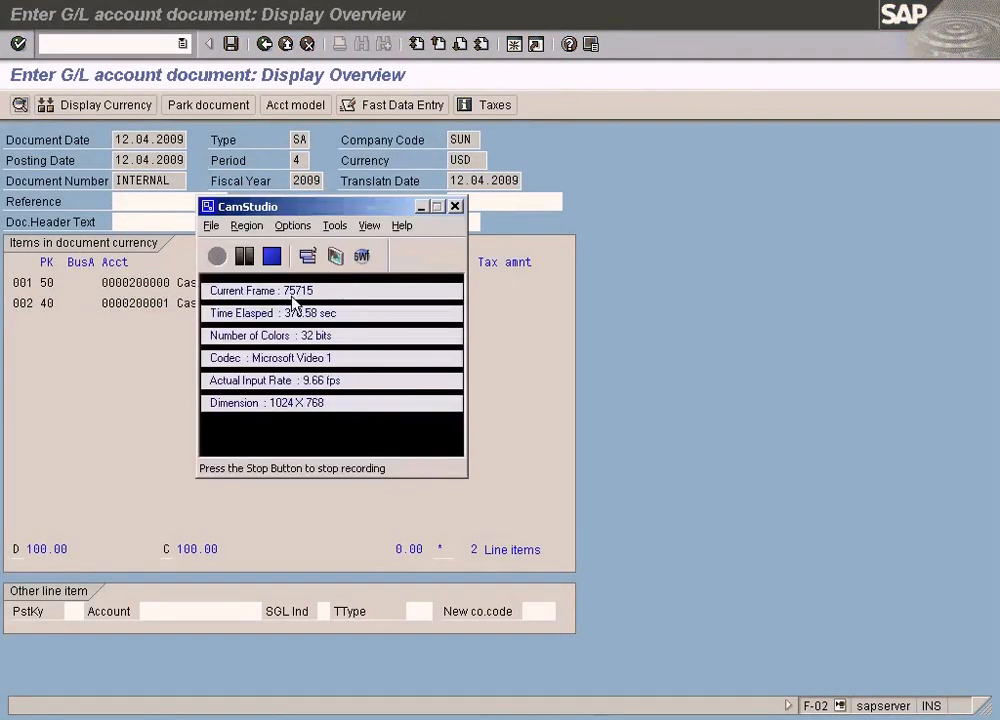
left_click(246, 257)
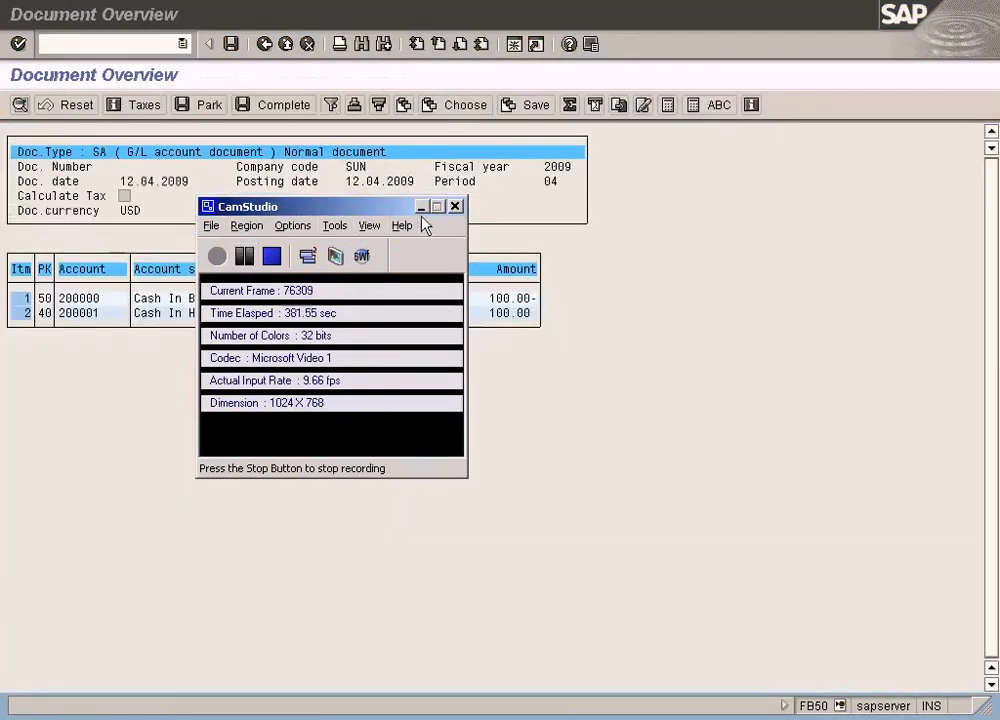
left_click(421, 207)
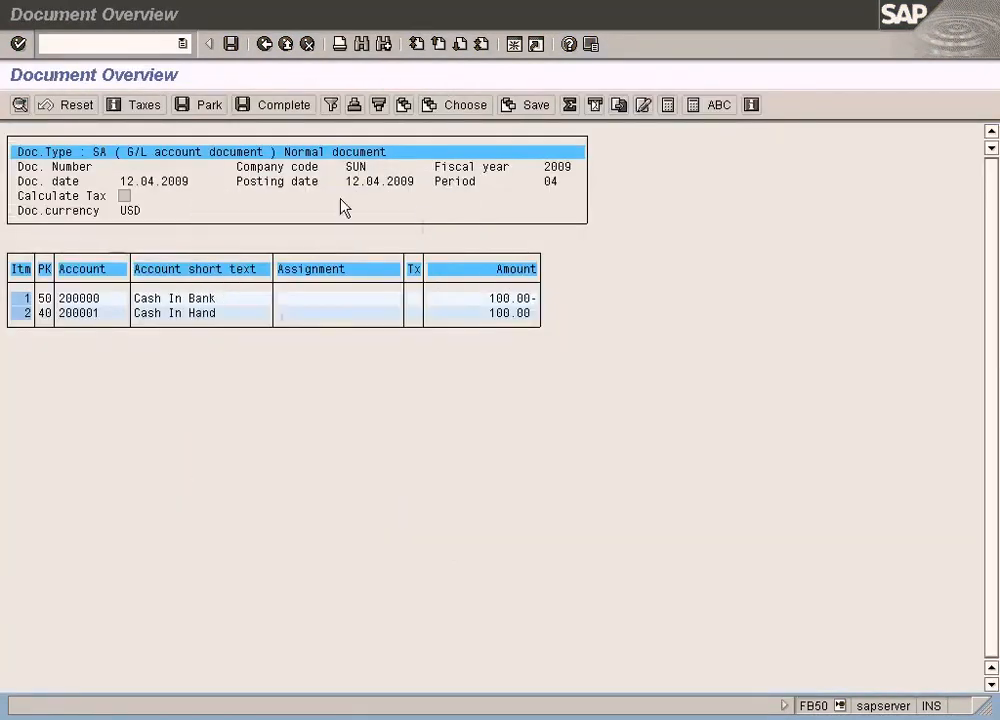
Step: Return to the FB50 entry screen and simulate the document again
left_click(263, 44)
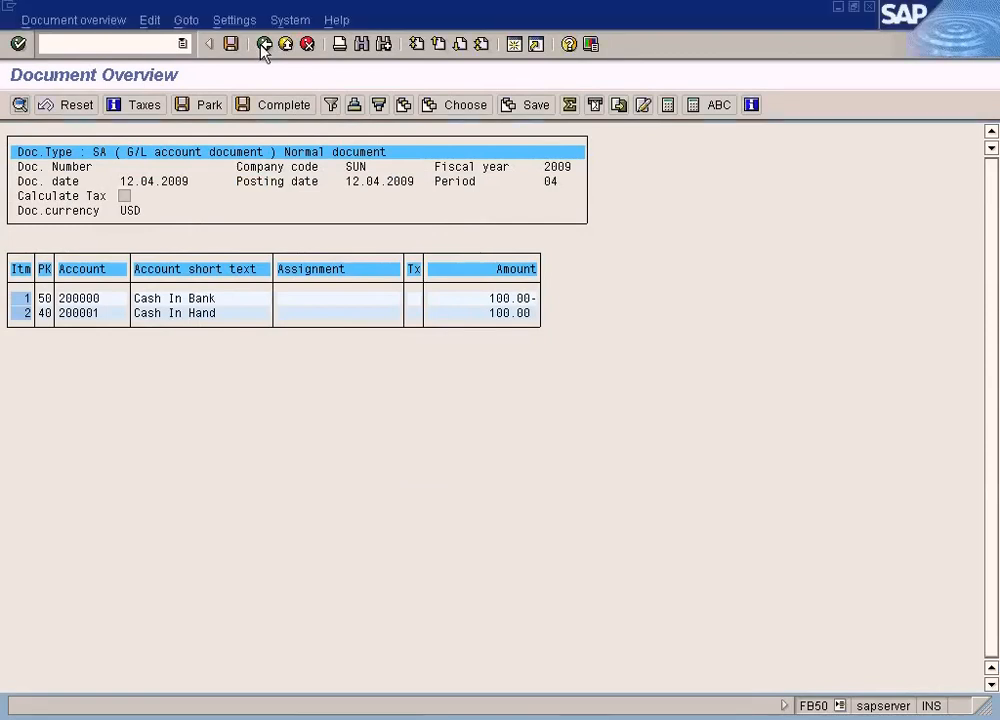
left_click(92, 431)
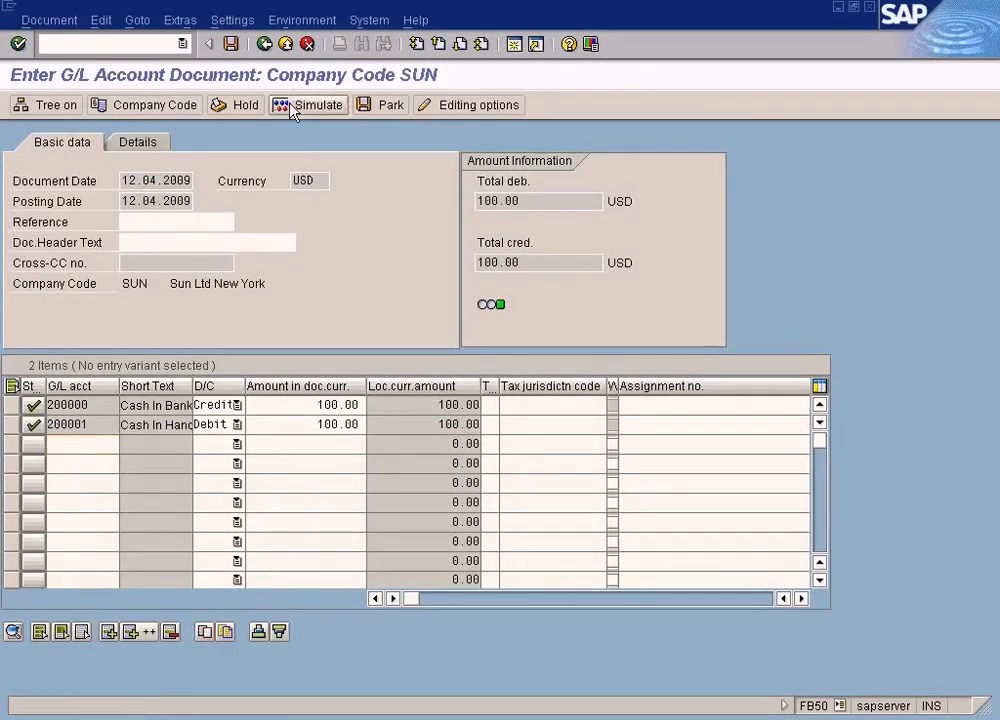
left_click(291, 106)
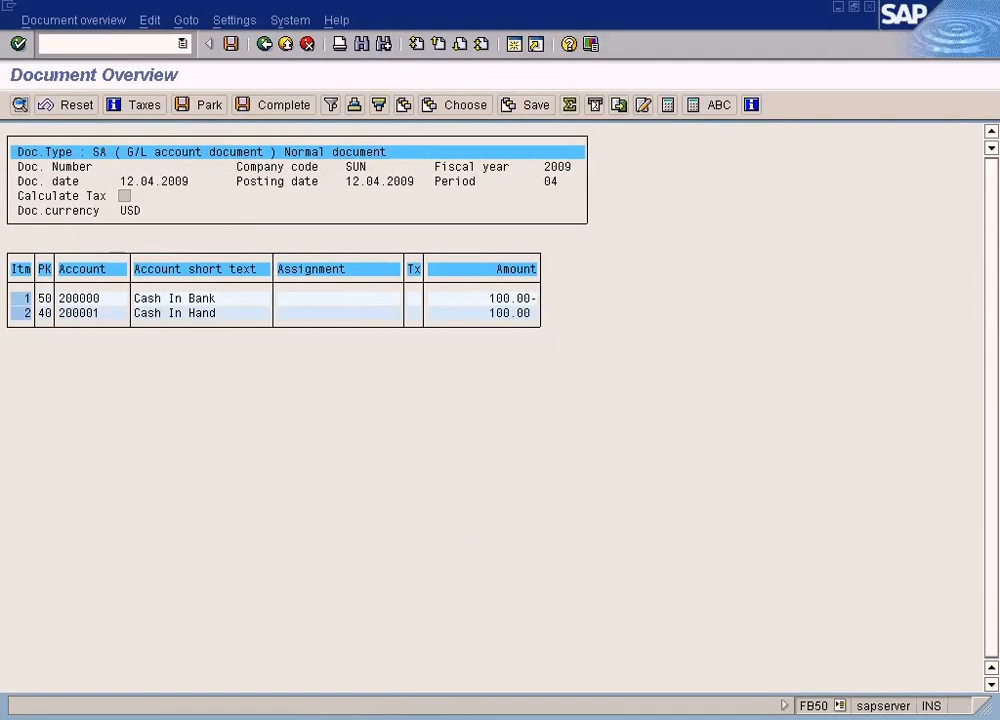
Step: Switch between the two posting windows to compare their line items, posting keys and amounts
left_click(348, 718)
left_click(348, 697)
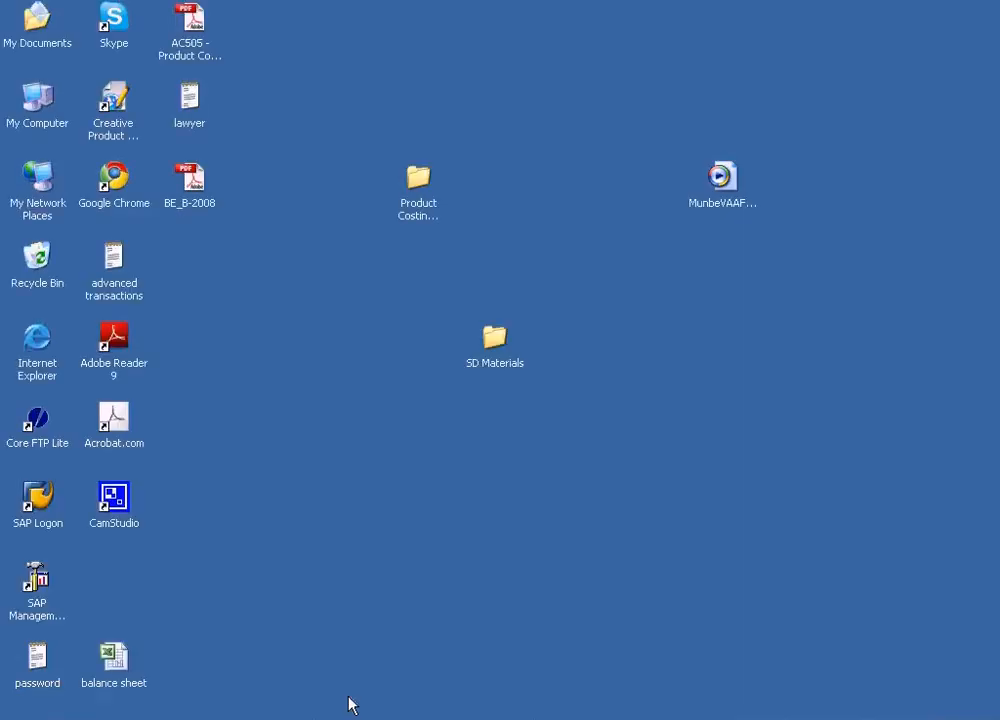
left_click(348, 718)
left_click(353, 694)
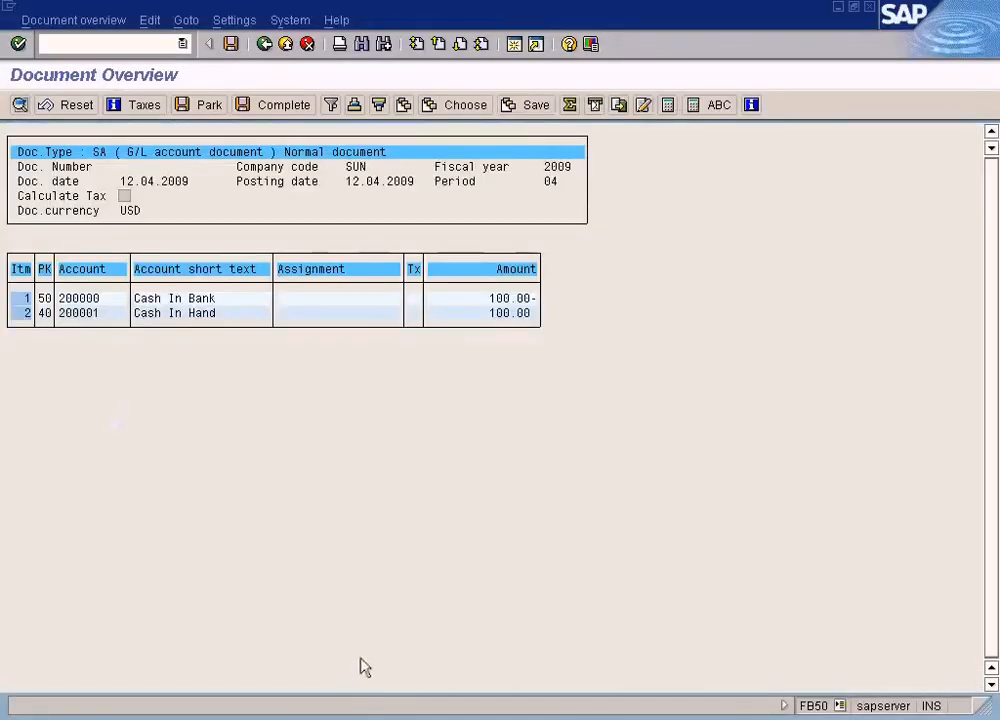
left_click(348, 718)
left_click(370, 670)
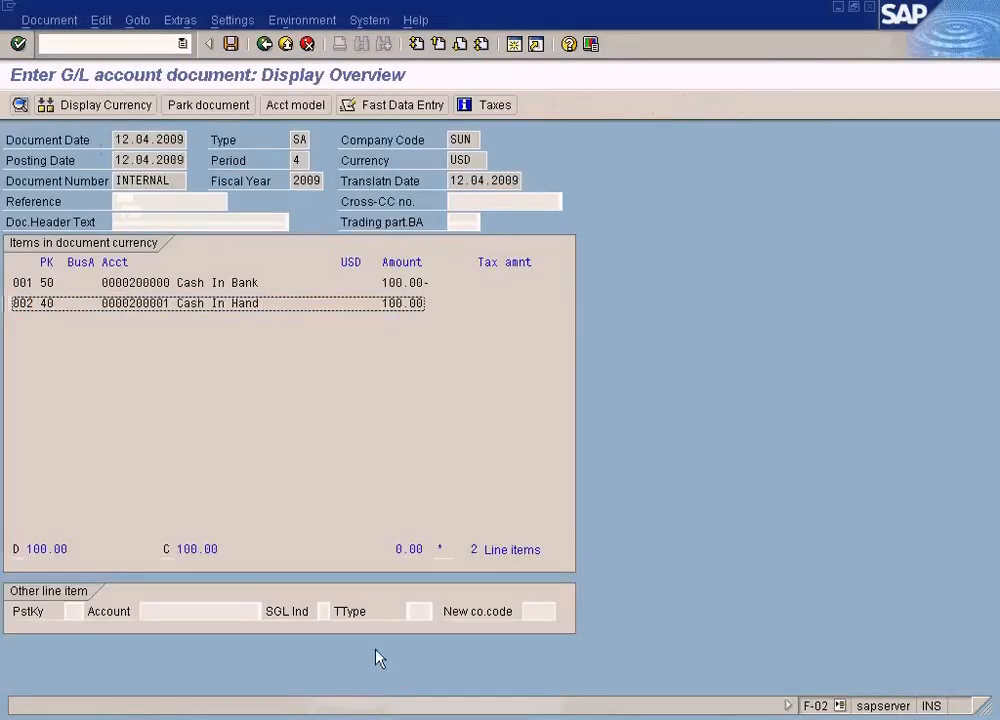
left_click(397, 284)
left_click(397, 304)
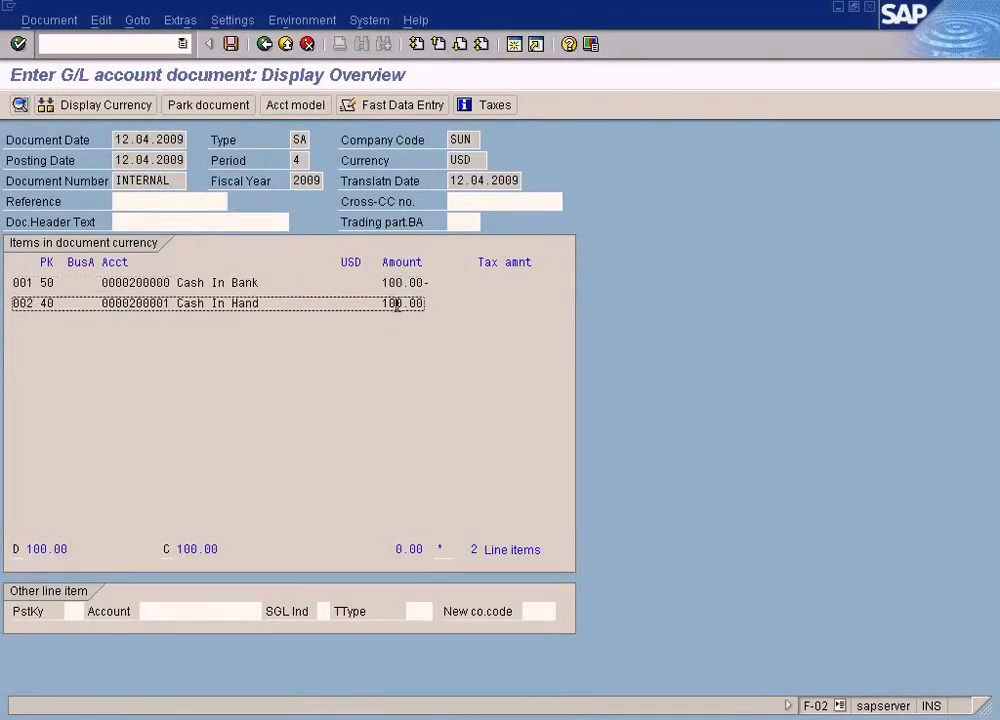
left_click(400, 283)
key("alt+Tab")
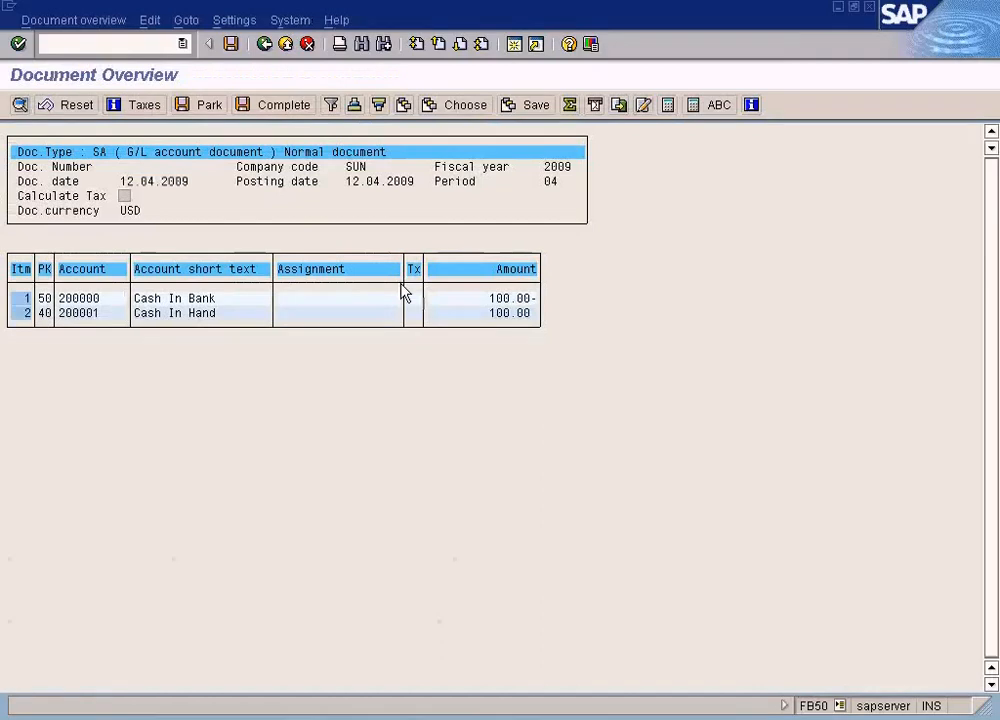
Step: Go back from the FB50 simulation, confirm the information message, simulate again and review it against the F-02 overview
left_click(42, 313)
left_click(263, 45)
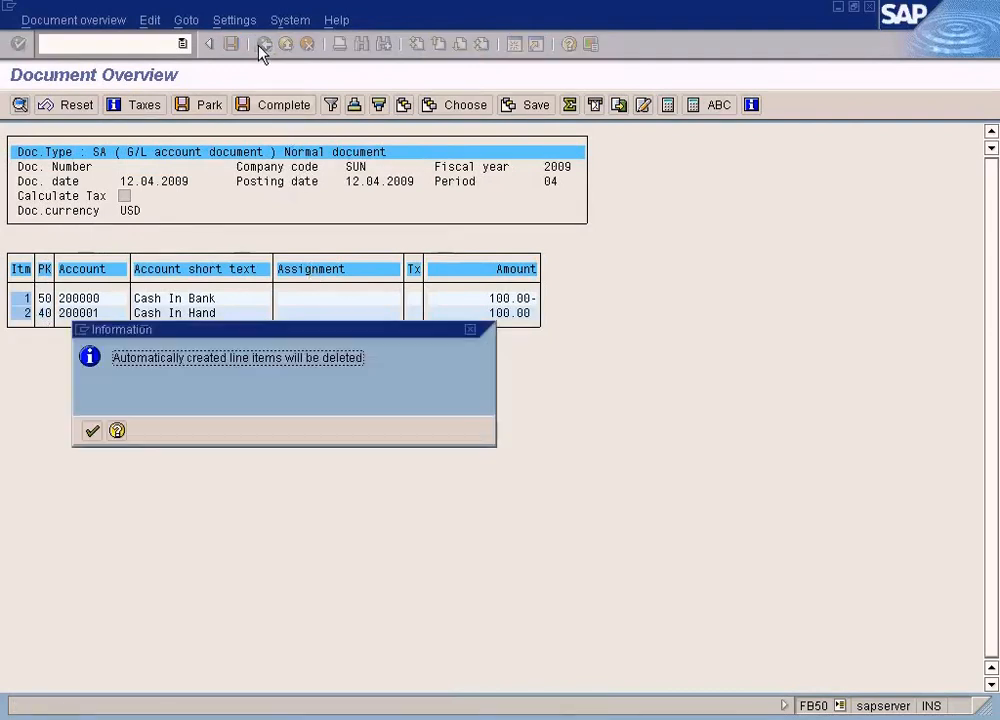
left_click(91, 433)
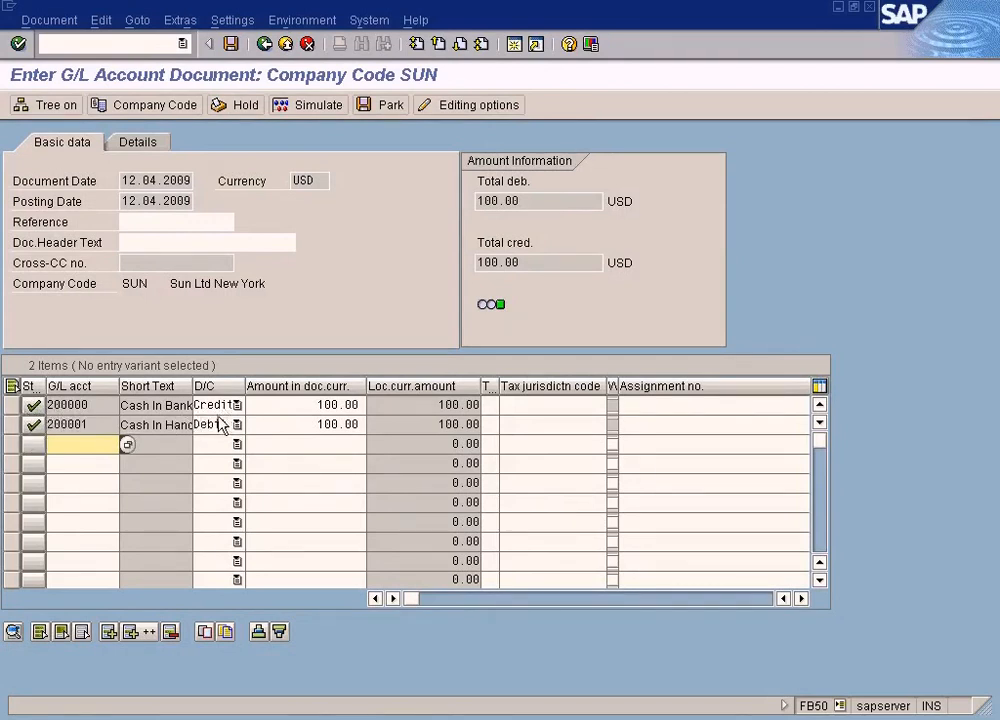
left_click(313, 106)
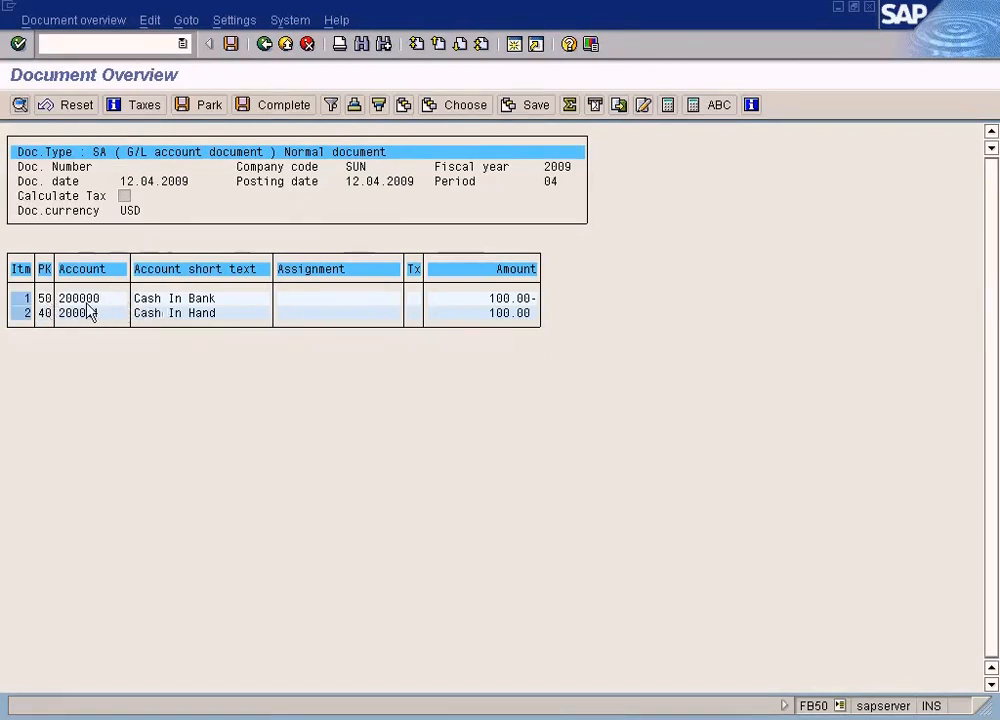
left_click(511, 298)
left_click(43, 313)
left_click(527, 313)
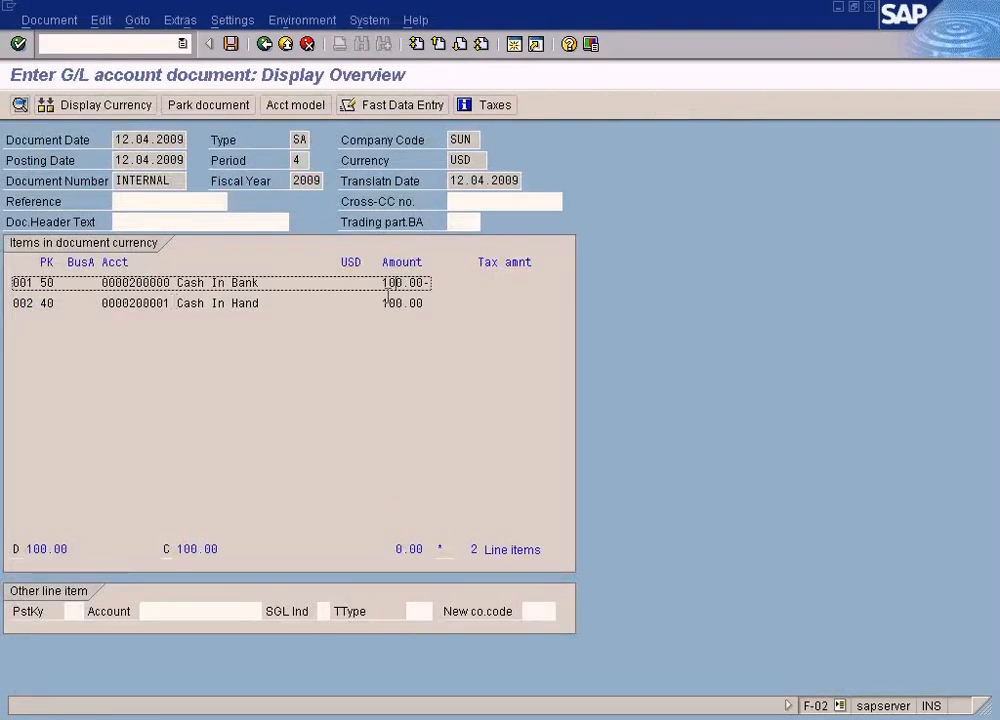
Step: Post the General Posting G/L document with its two cash line items
left_click(55, 303)
left_click(242, 282)
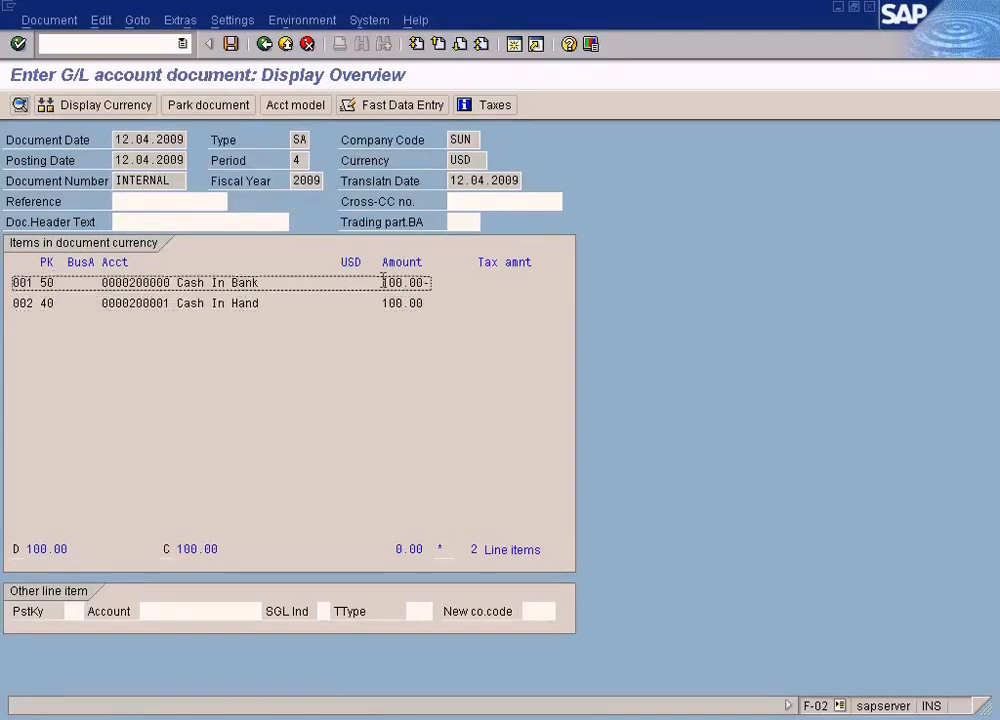
left_click(233, 45)
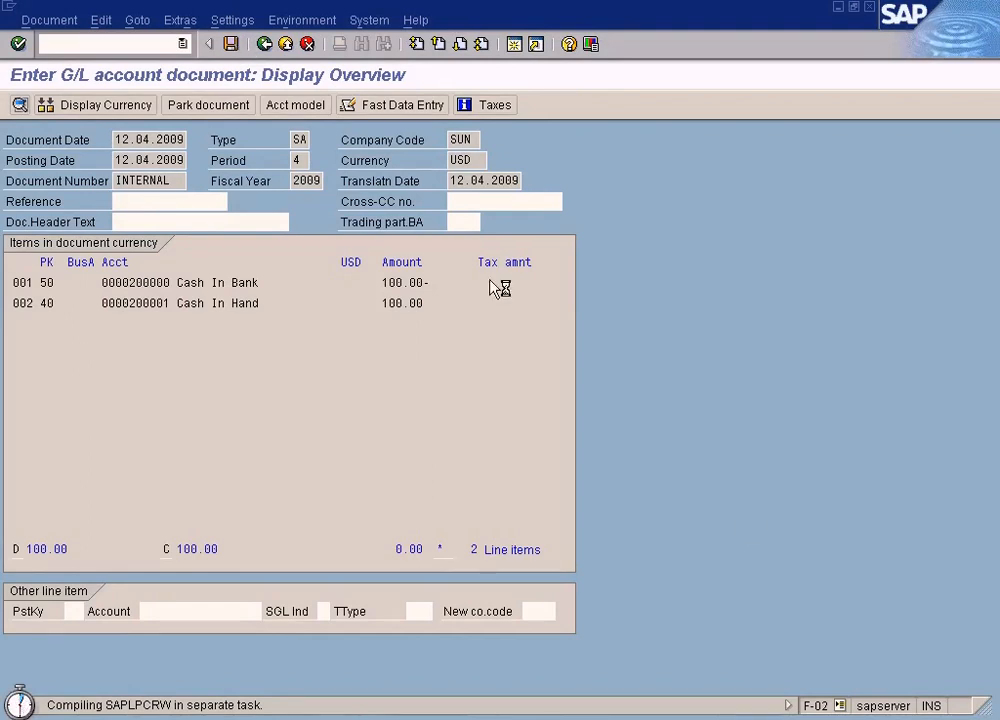
Step: Open the details of the posting confirmation message and close them again
left_click(765, 718)
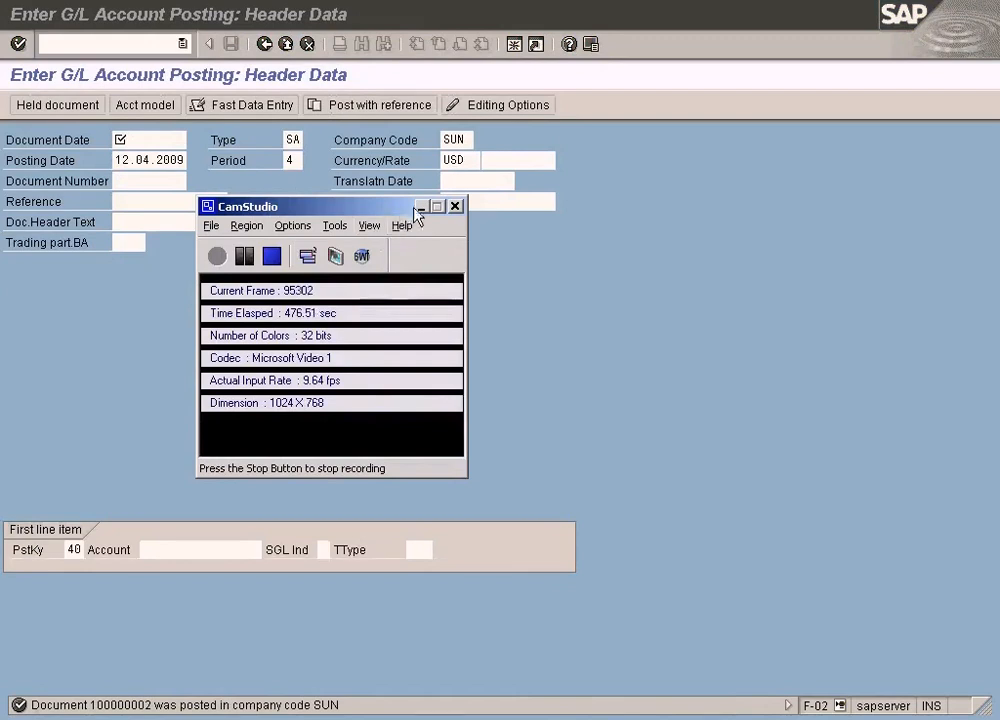
left_click(421, 206)
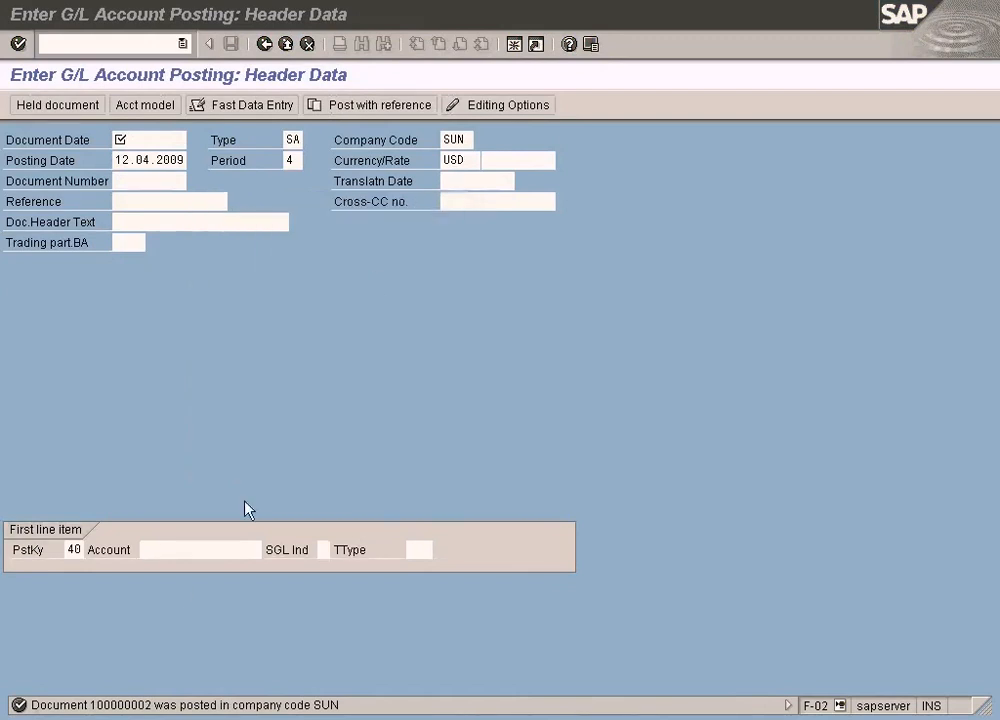
double_click(150, 700)
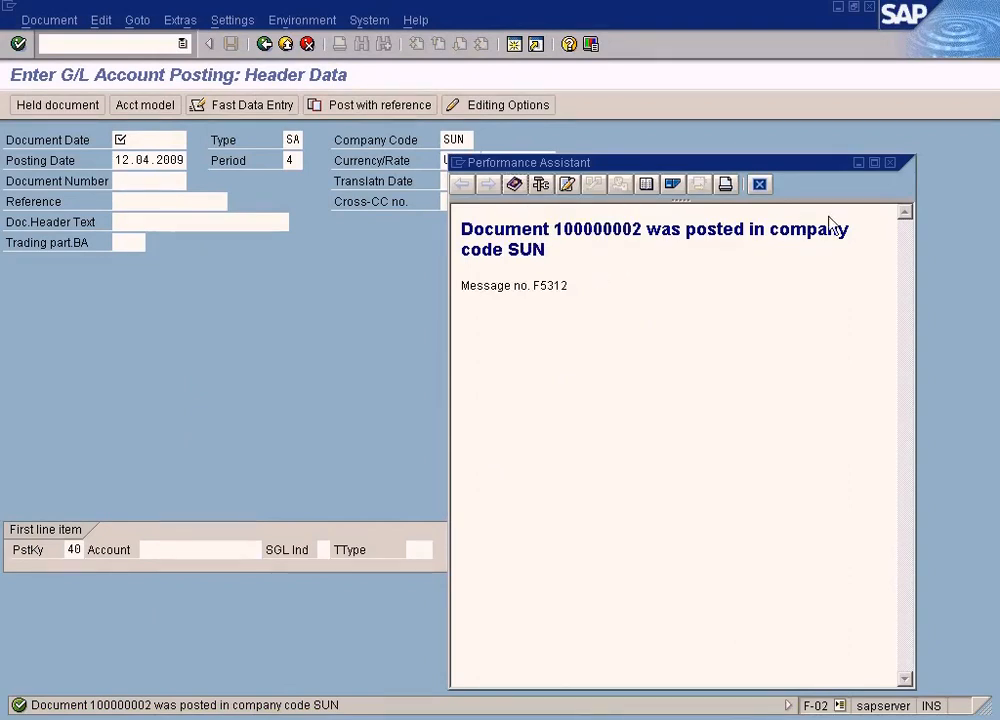
left_click(858, 164)
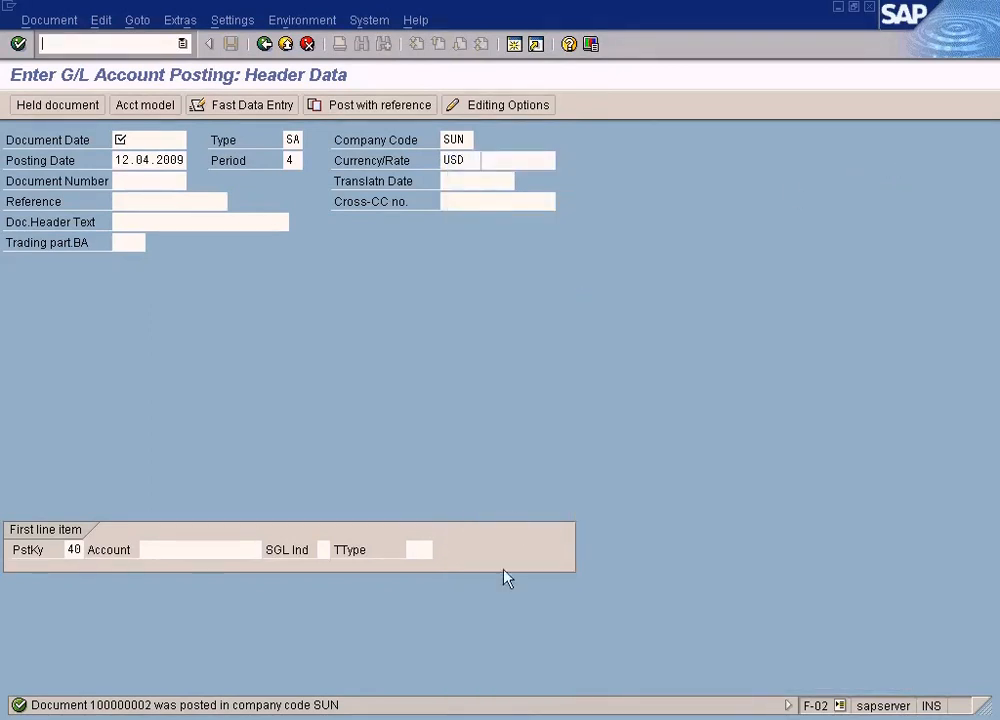
Step: Switch repeatedly between the FB50 Document Overview and the General Posting header windows to compare them
left_click(406, 712)
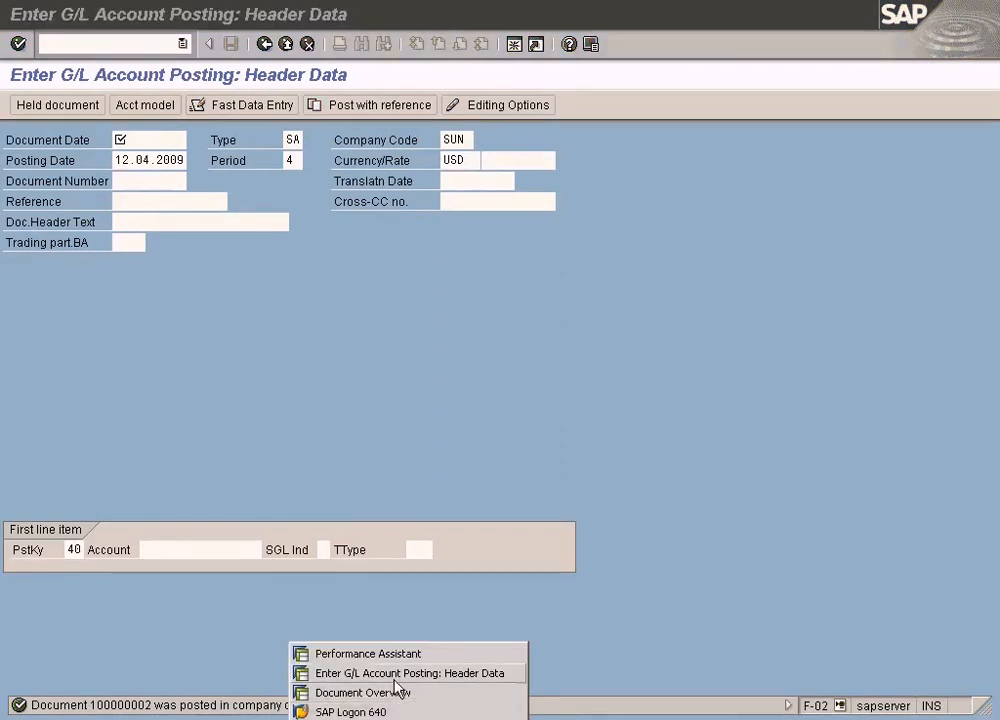
left_click(380, 692)
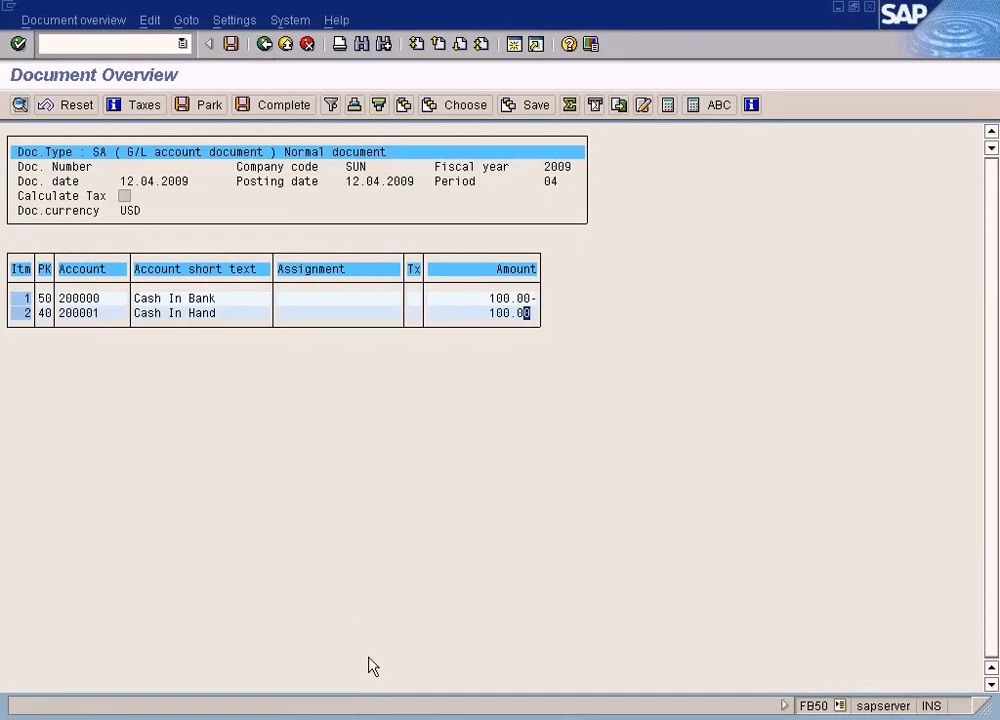
left_click(374, 714)
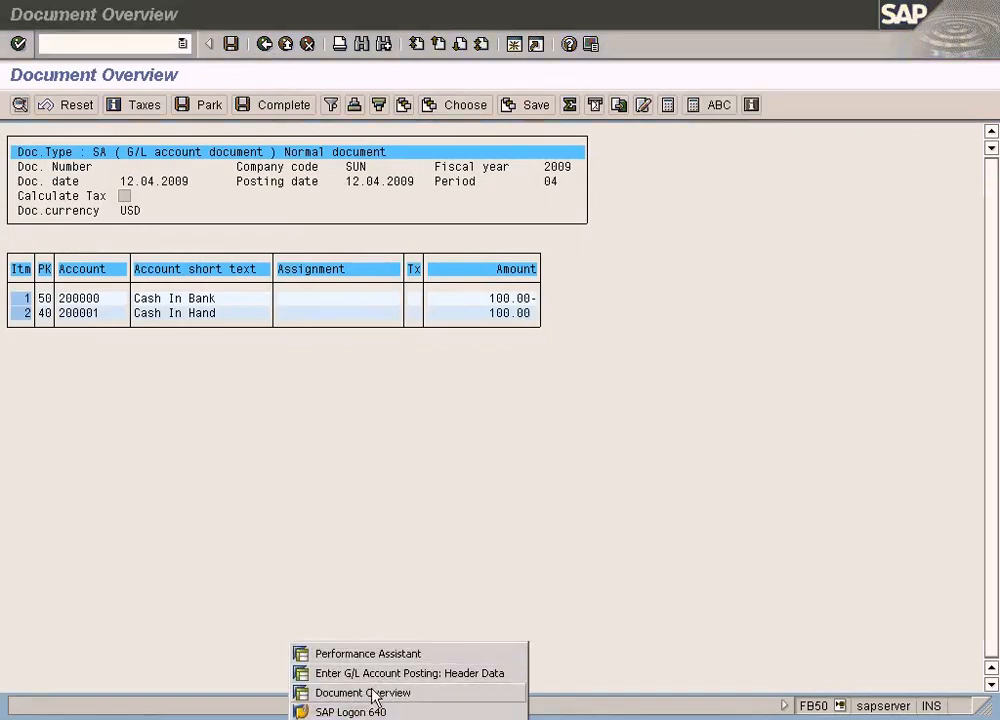
left_click(374, 693)
left_click(374, 714)
left_click(372, 671)
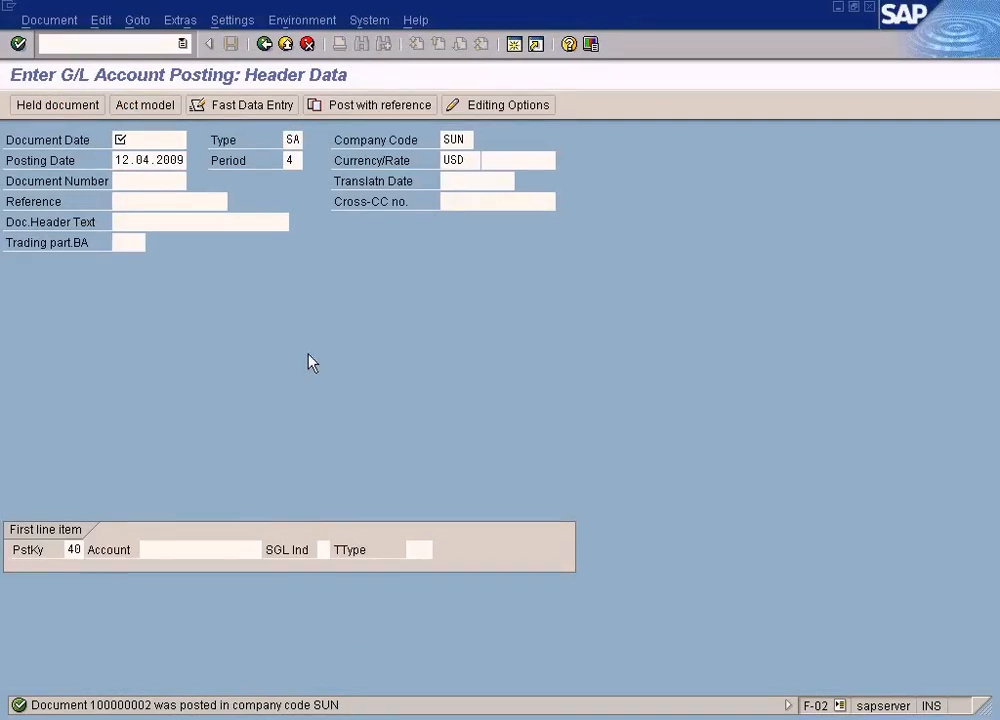
left_click(374, 714)
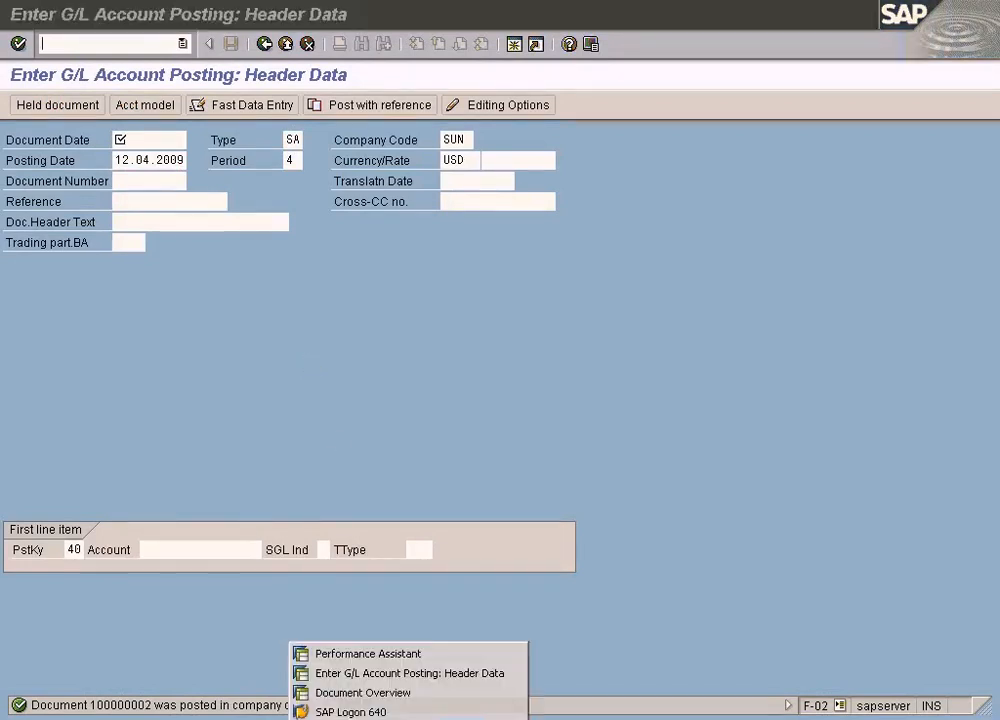
left_click(374, 693)
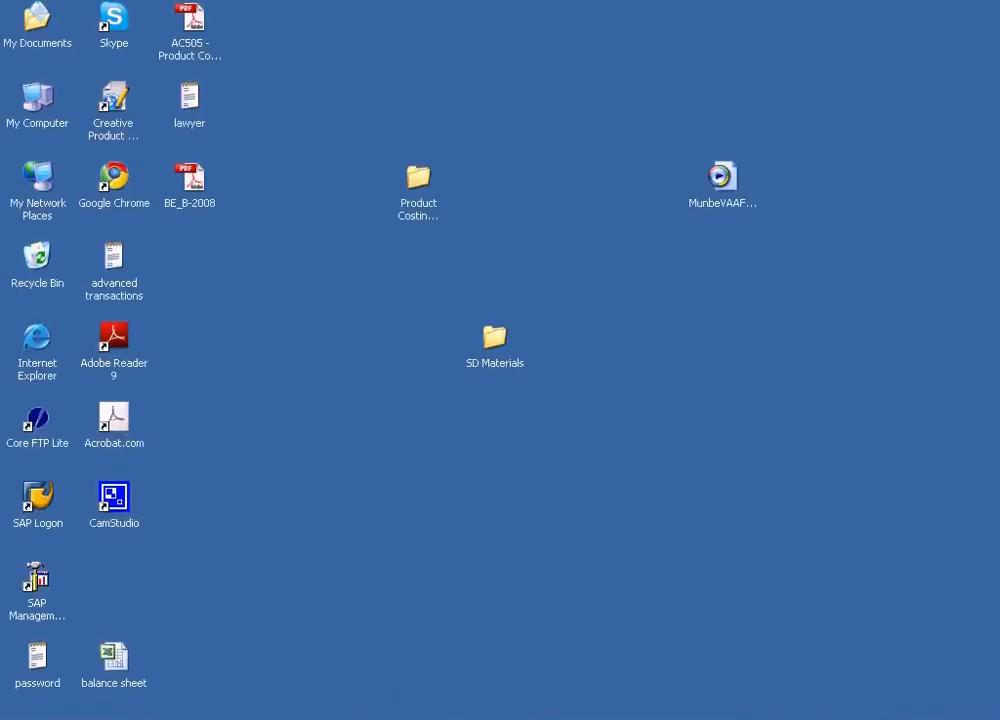
left_click(376, 714)
left_click(376, 673)
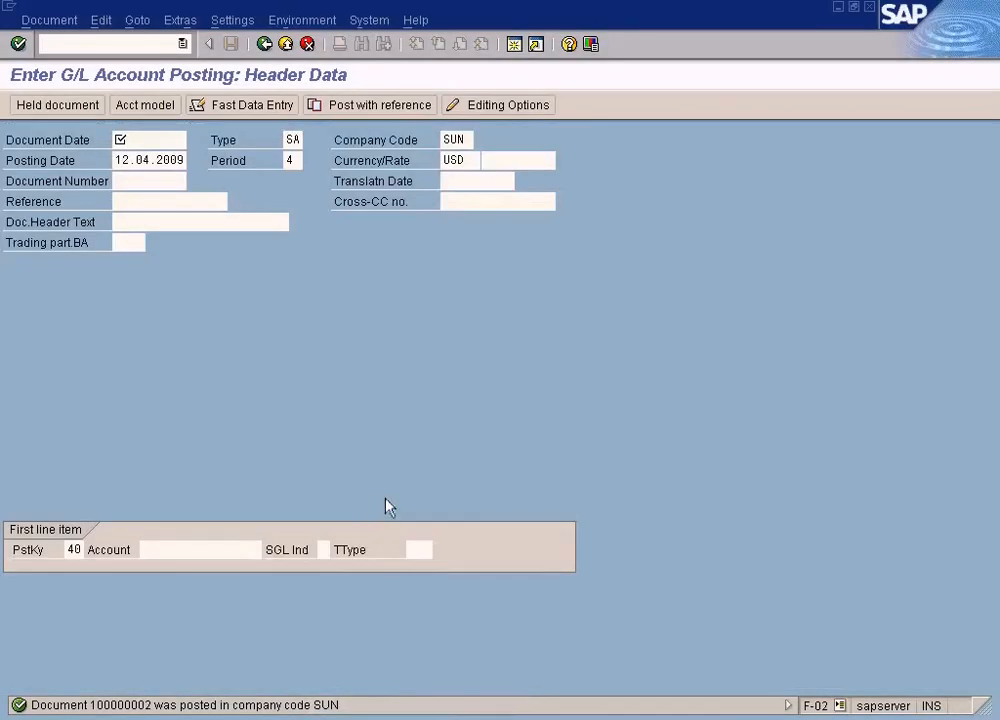
left_click(384, 712)
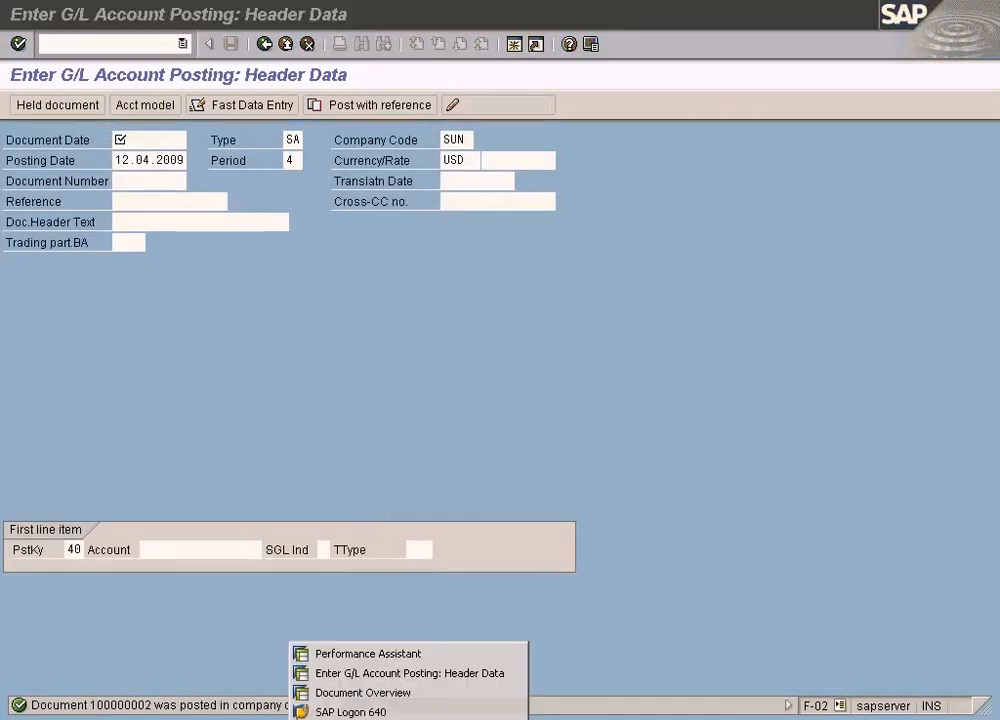
left_click(384, 693)
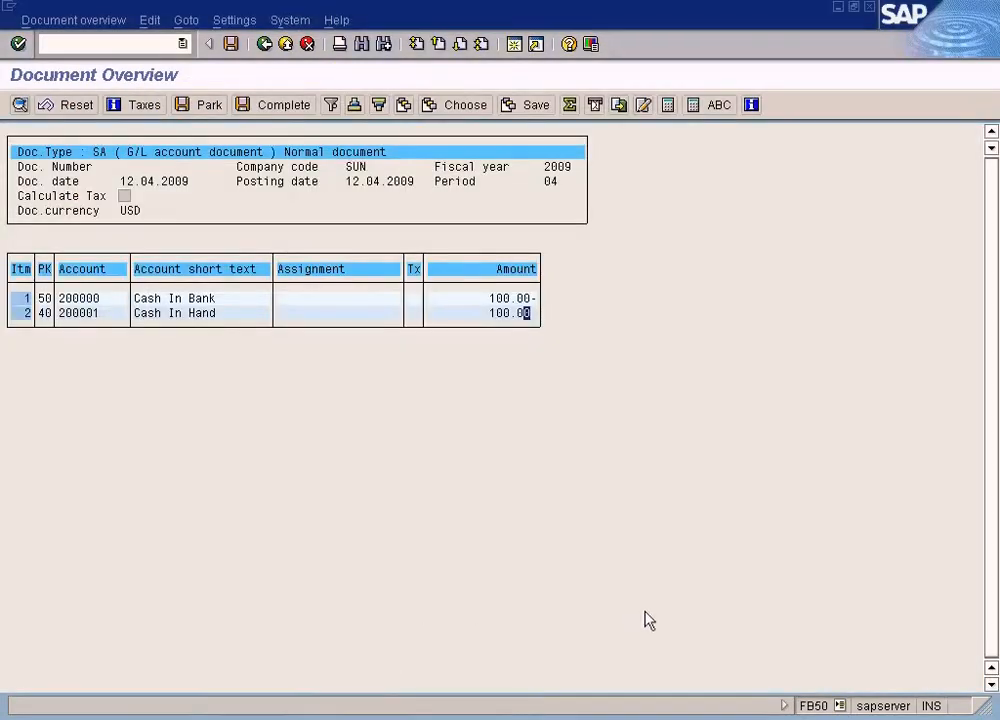
left_click(400, 717)
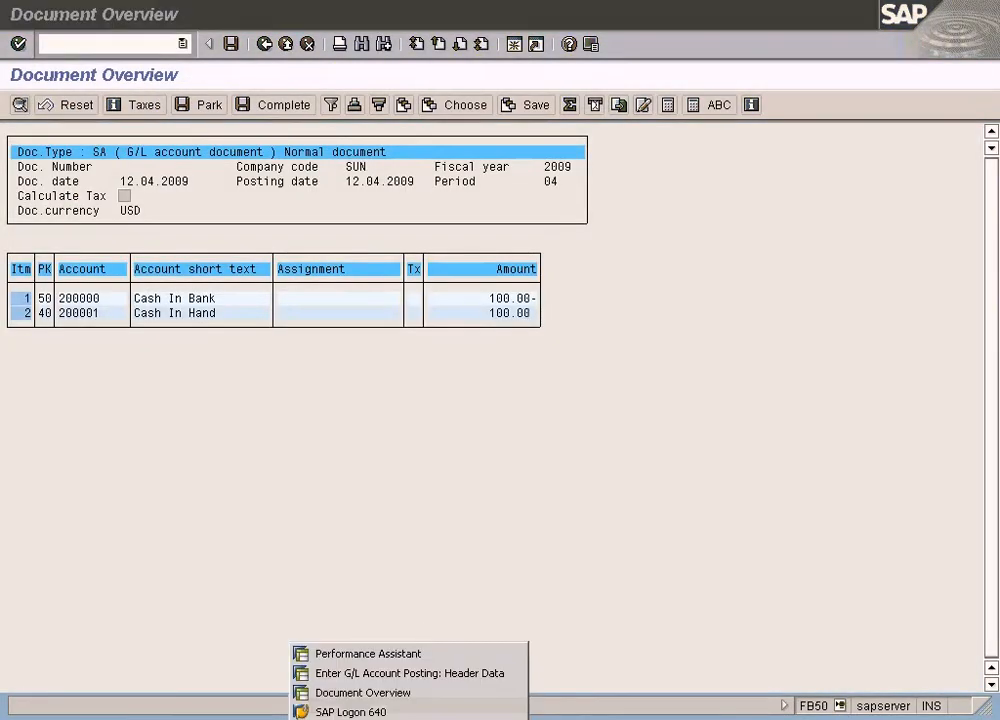
left_click(400, 673)
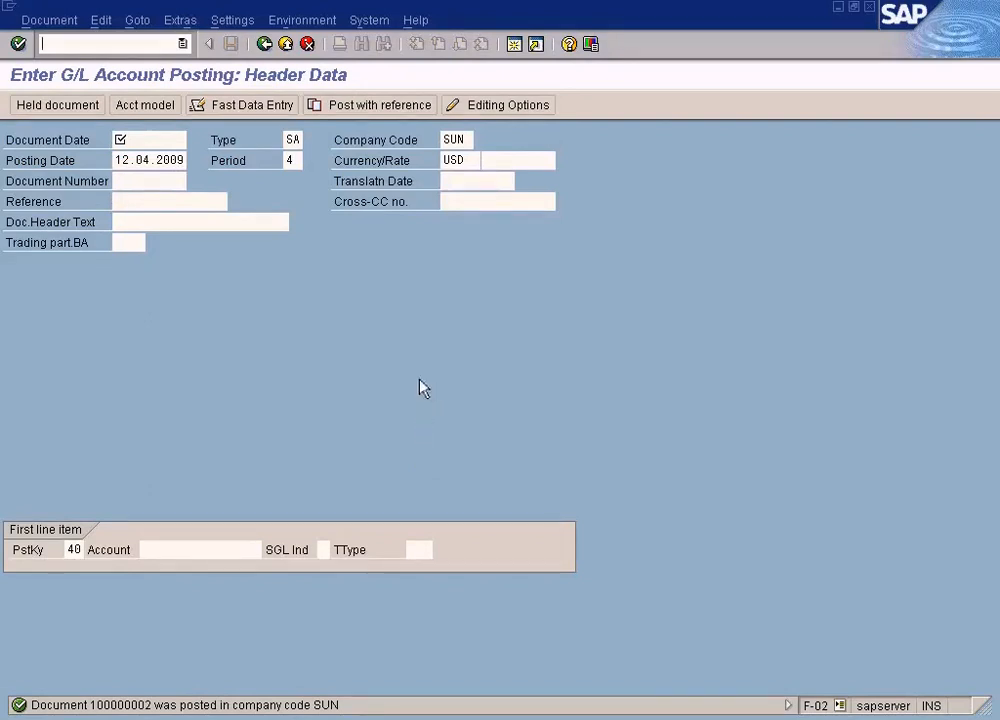
Step: Set the General Posting document date to 12.04.2009, matching the posting date
left_click(178, 142)
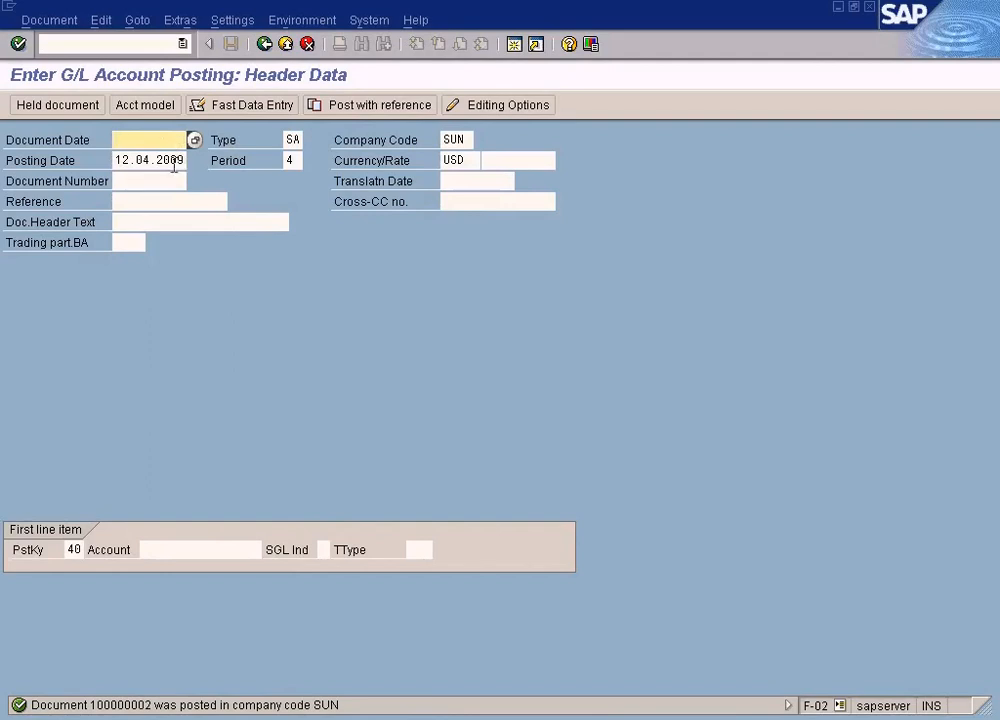
left_click_drag(116, 162, 190, 161)
key("ctrl+c")
left_click(163, 143)
key("ctrl+v")
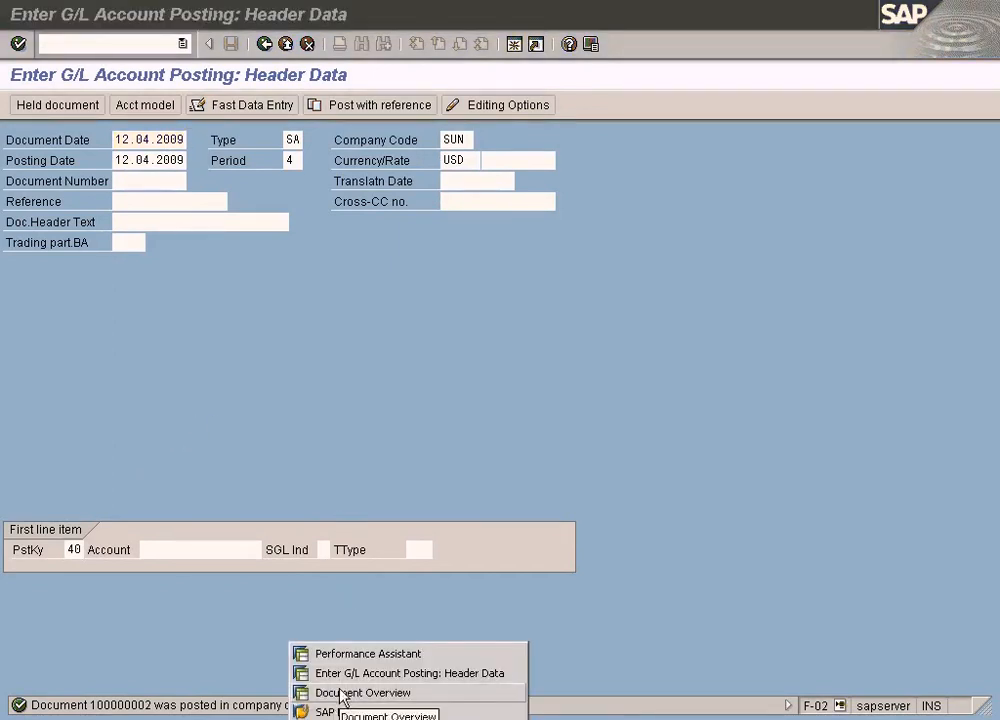
Step: Switch to the FB50 Document Overview and post that G/L account document
left_click(342, 690)
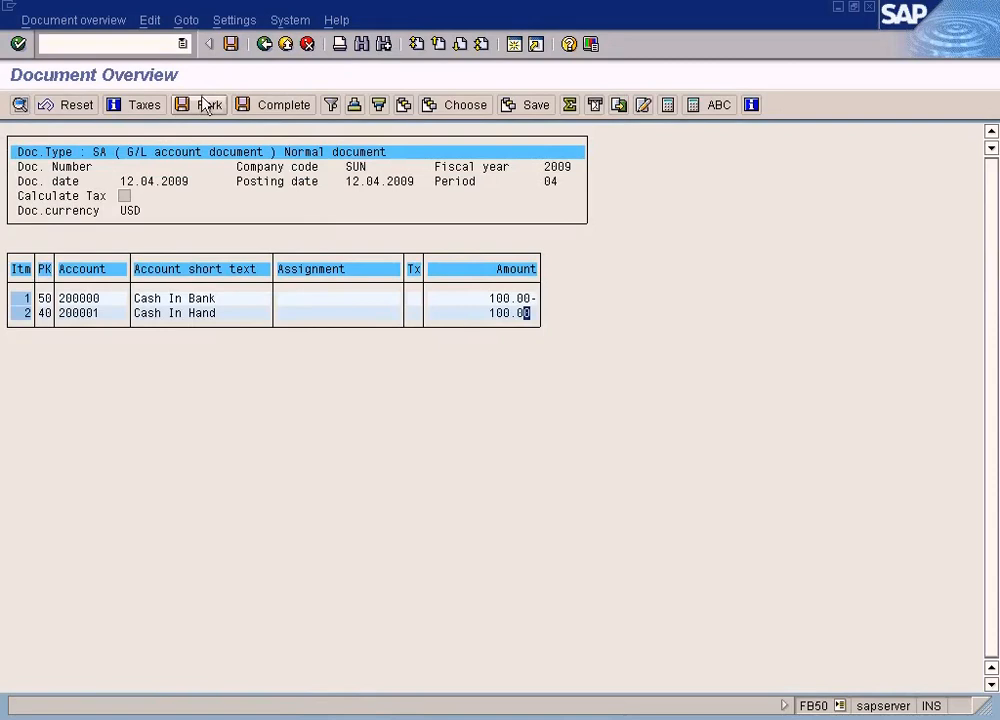
left_click(230, 45)
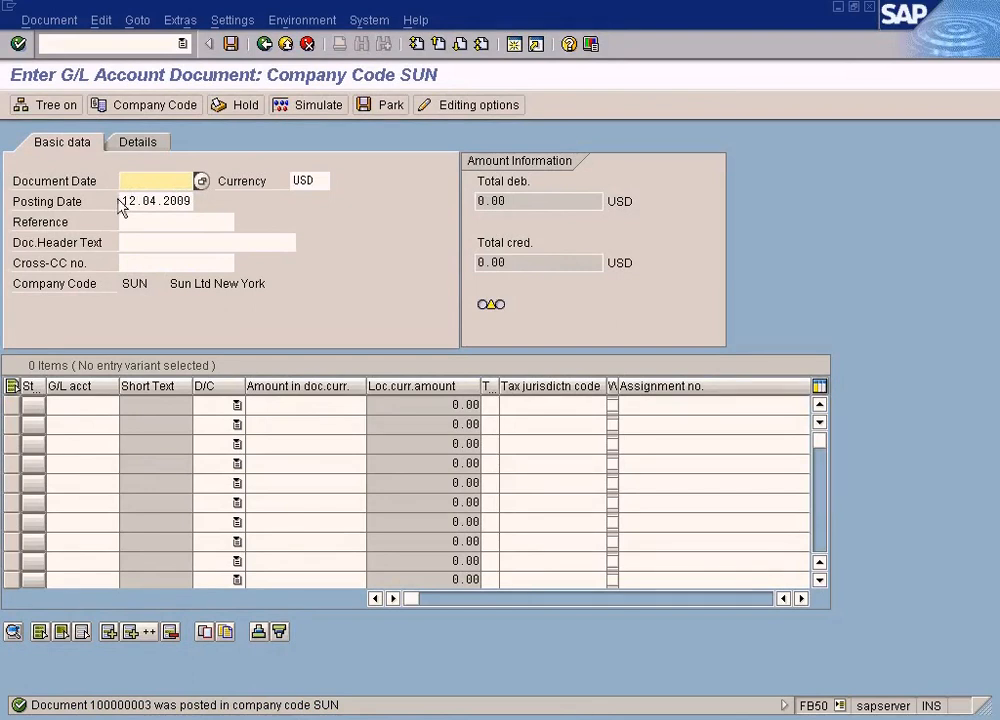
Step: Set the new FB50 document's document date to 12.04.2009, matching its posting date
left_click_drag(121, 201, 243, 200)
key("ctrl+c")
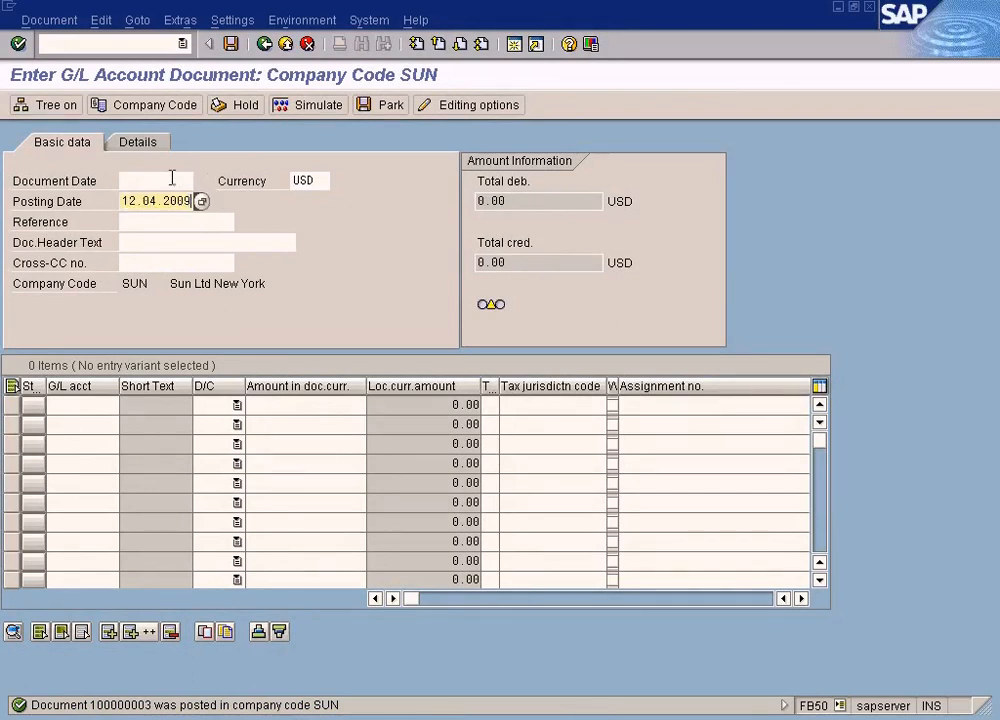
left_click(172, 180)
key("ctrl+v")
left_click(166, 218)
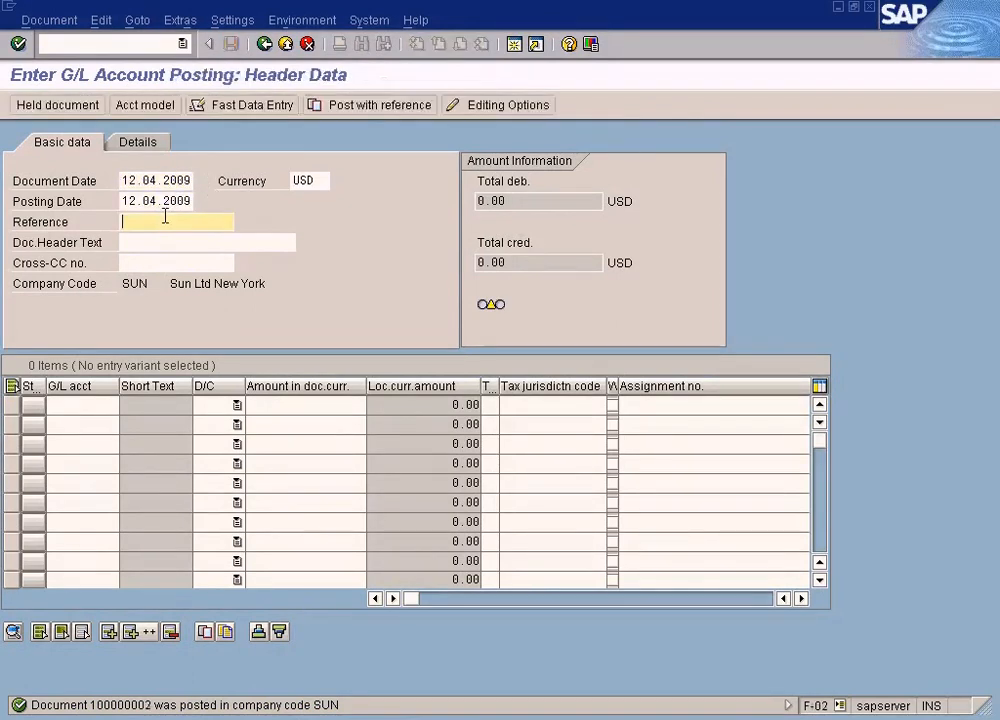
Step: Return to General Posting, open the account value list for the first line item and close it
left_click(168, 180)
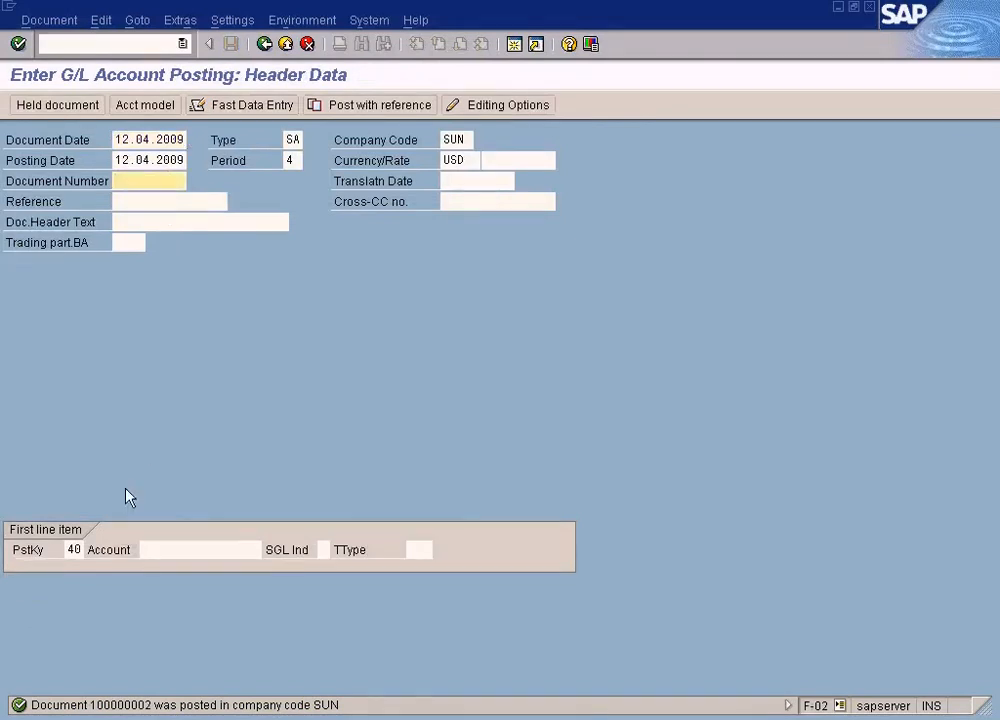
double_click(78, 548)
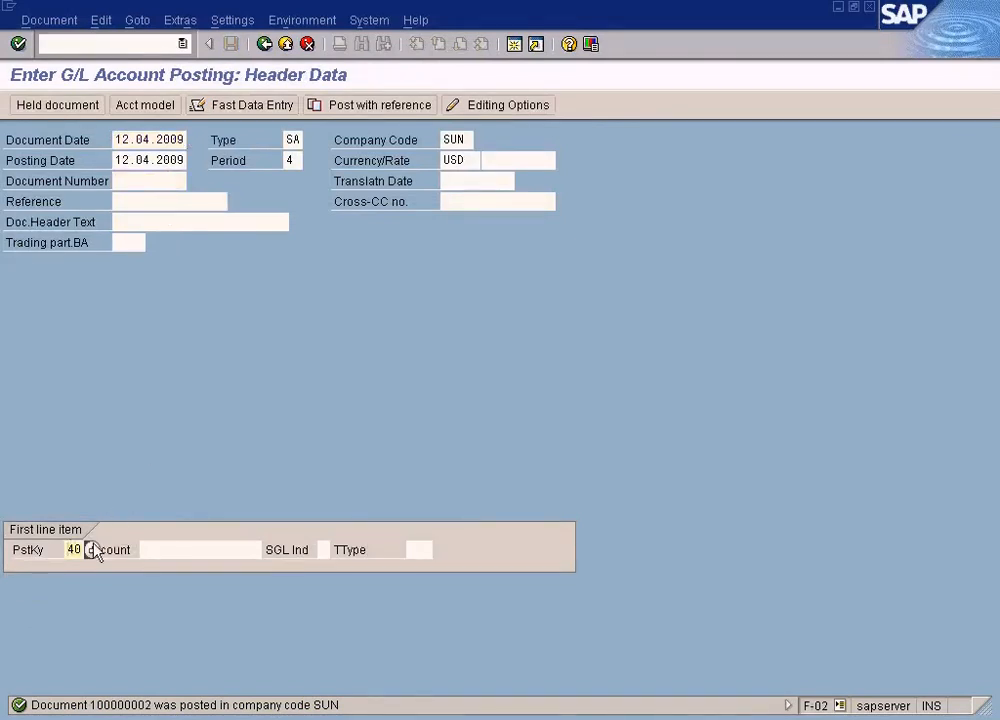
left_click(159, 548)
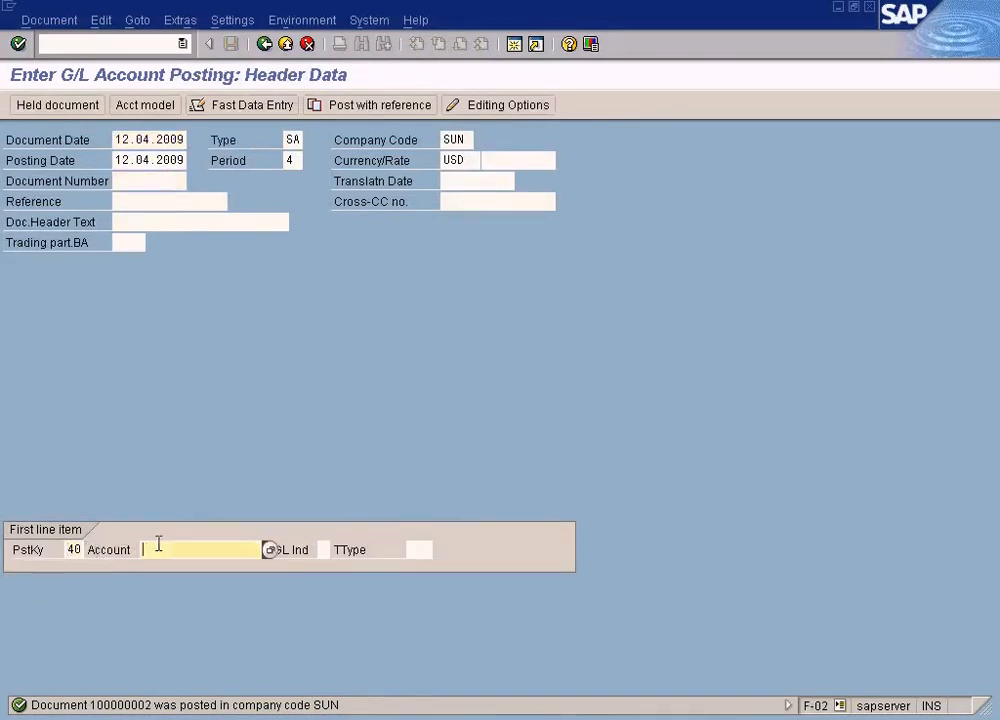
left_click(268, 550)
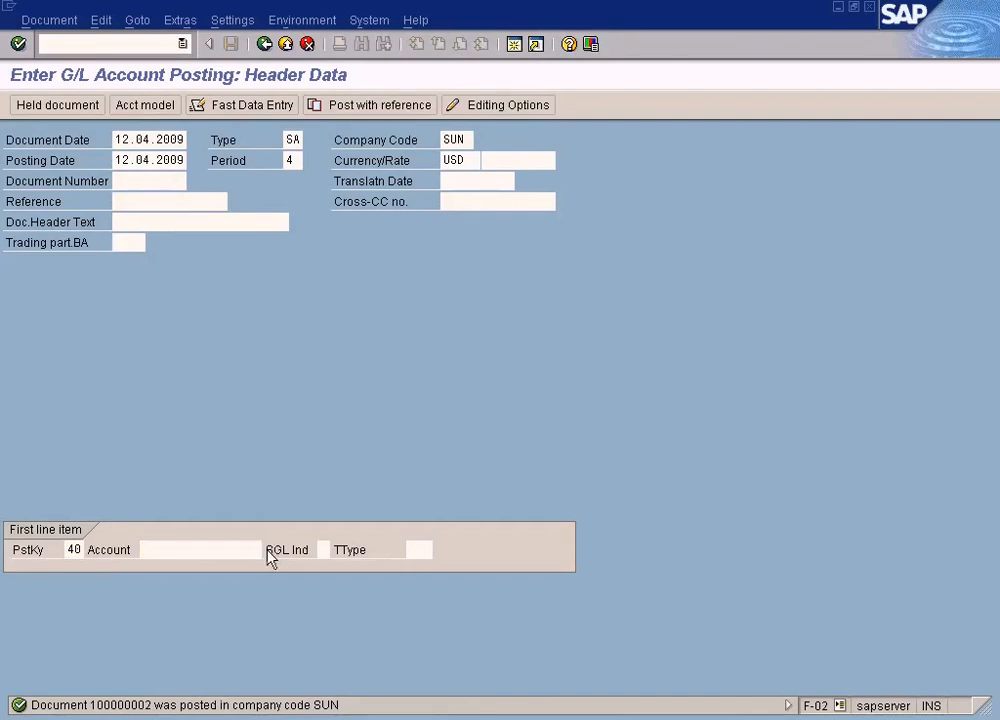
left_click(102, 417)
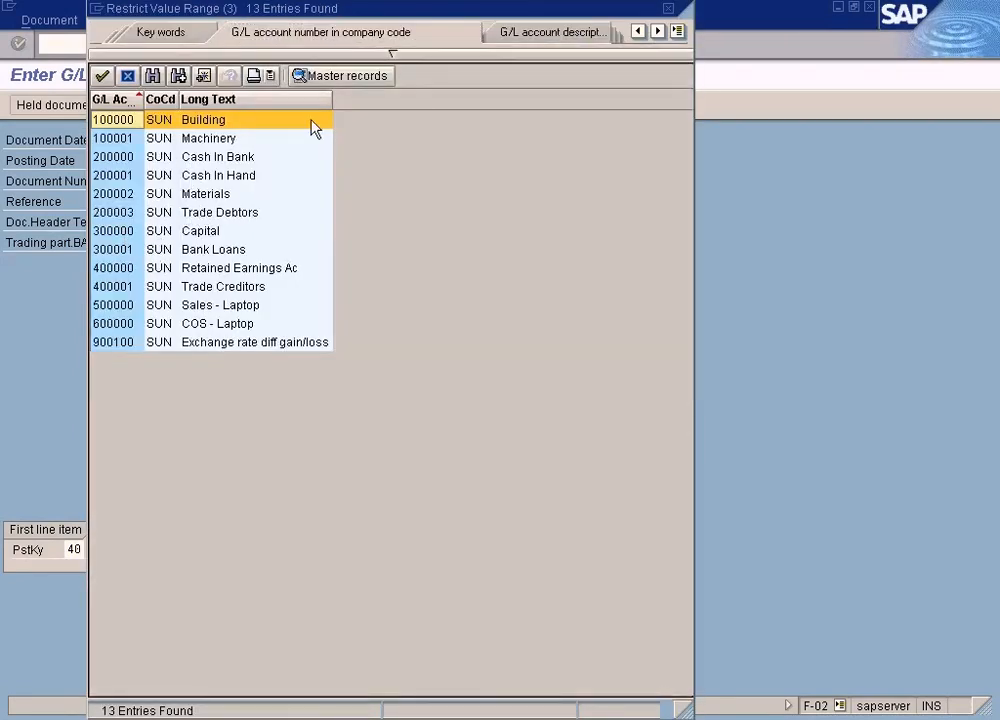
left_click(668, 9)
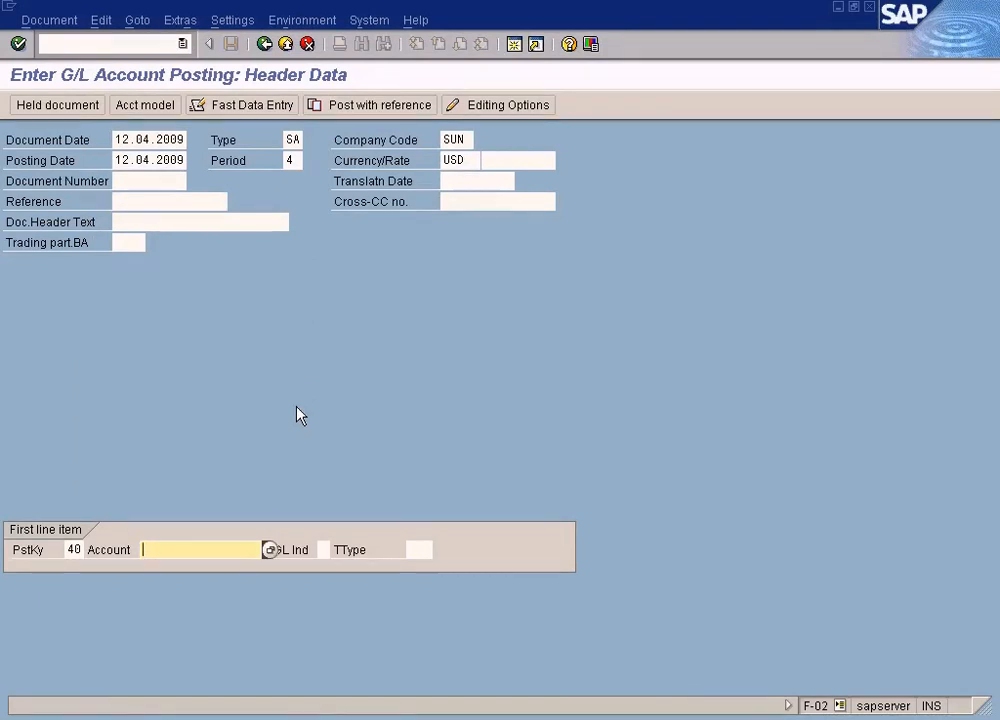
Step: Set the first line item's posting key to 01 (Invoice) from the posting key list
left_click(74, 550)
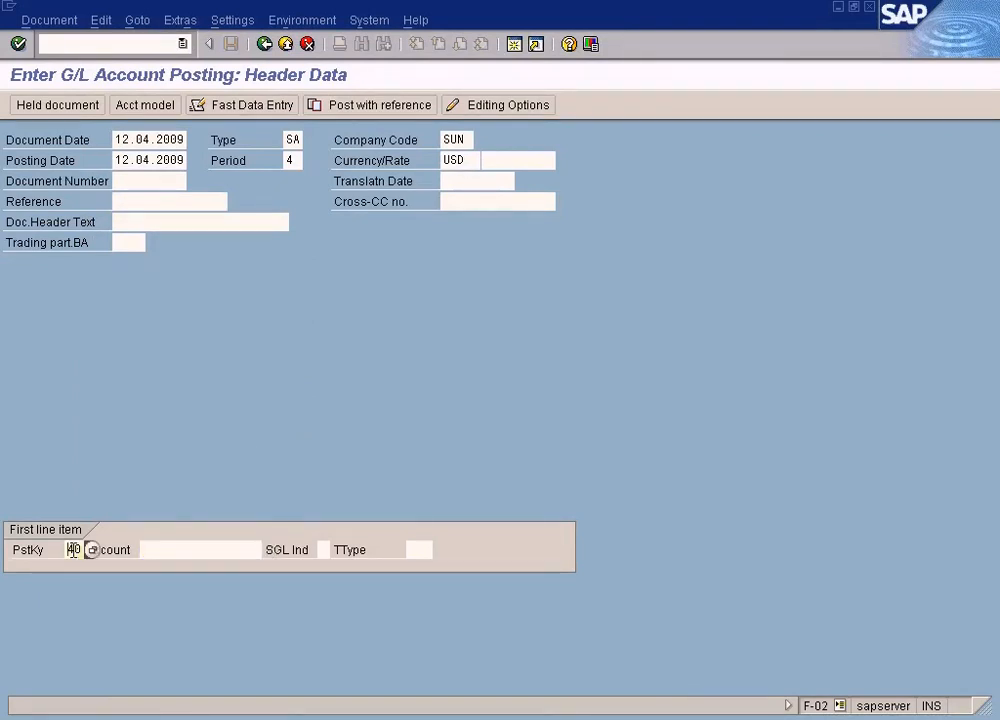
left_click(91, 550)
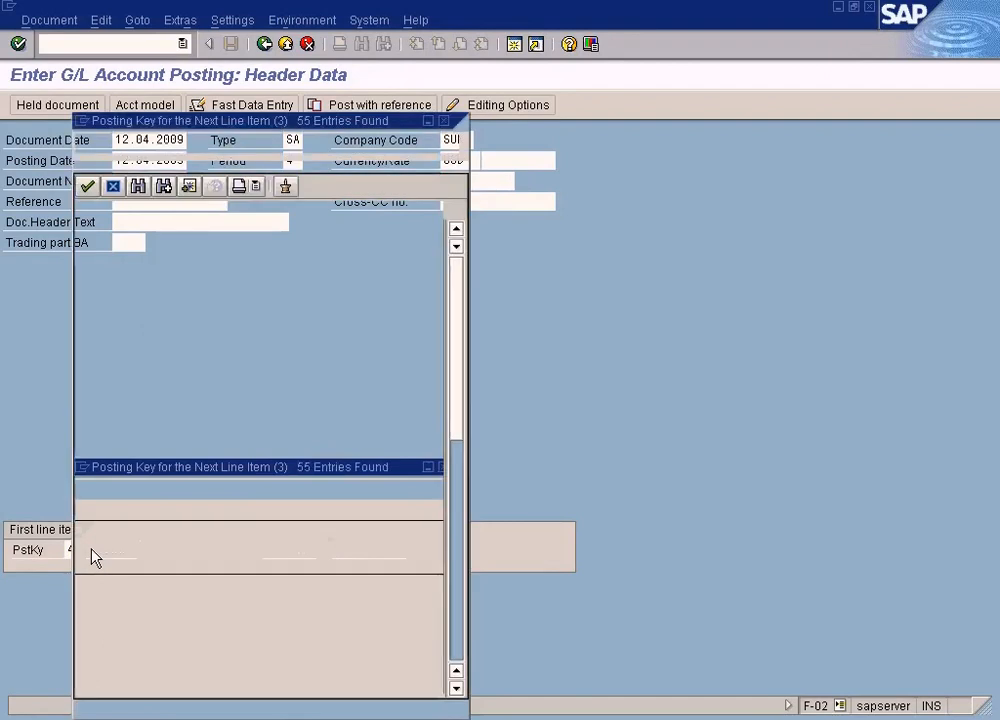
left_click(172, 252)
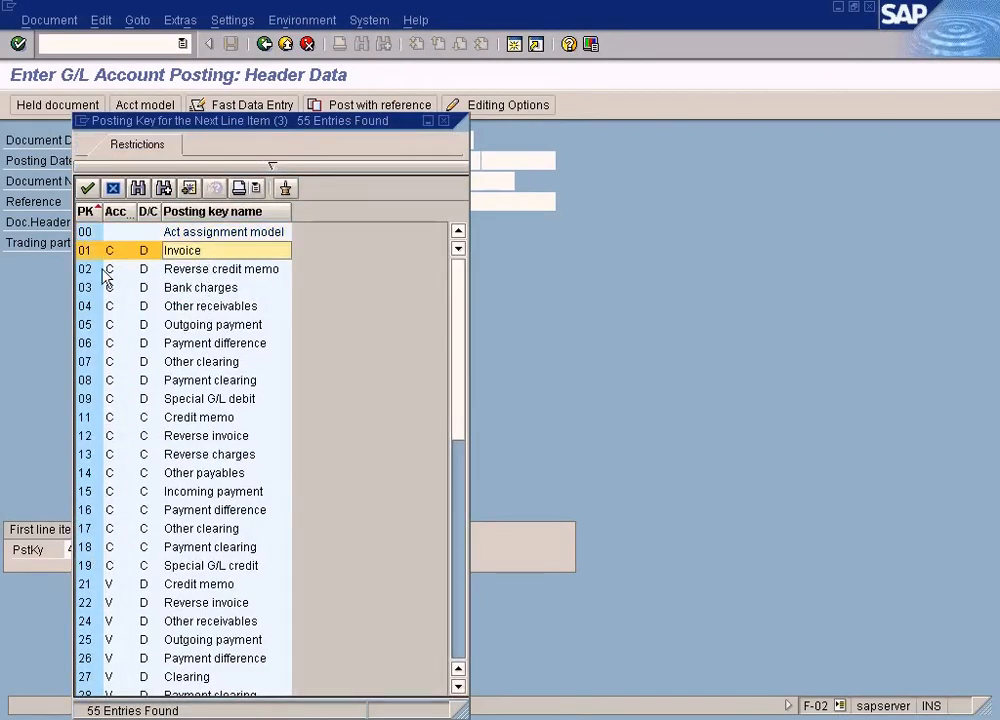
double_click(91, 252)
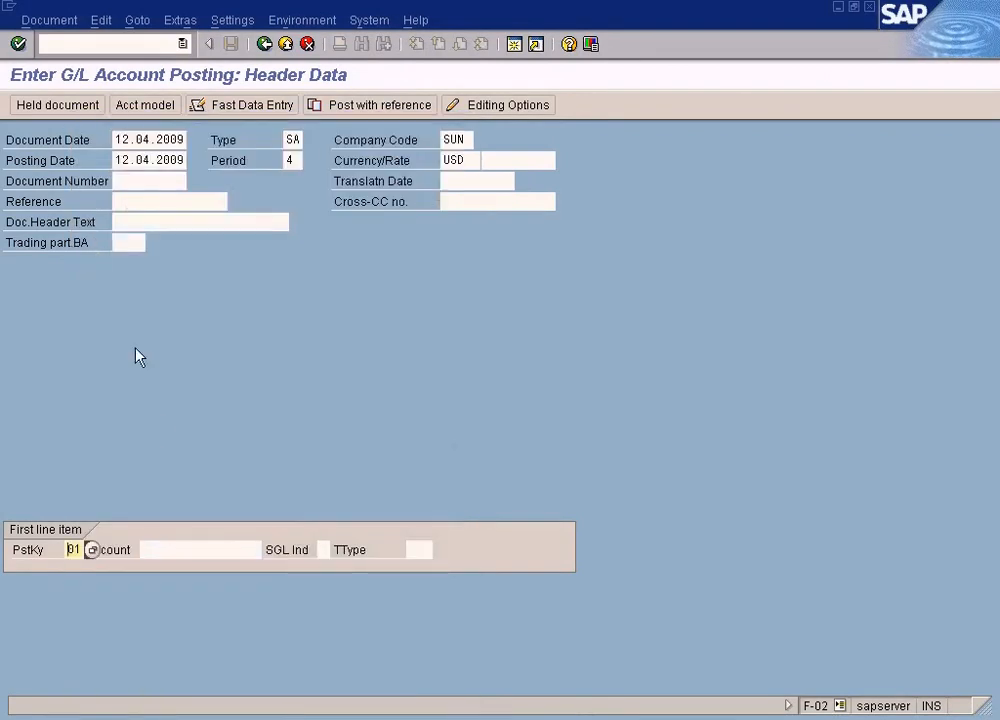
Step: Run the customer search for the first line item's account and close the results without choosing one
left_click(243, 549)
left_click(268, 549)
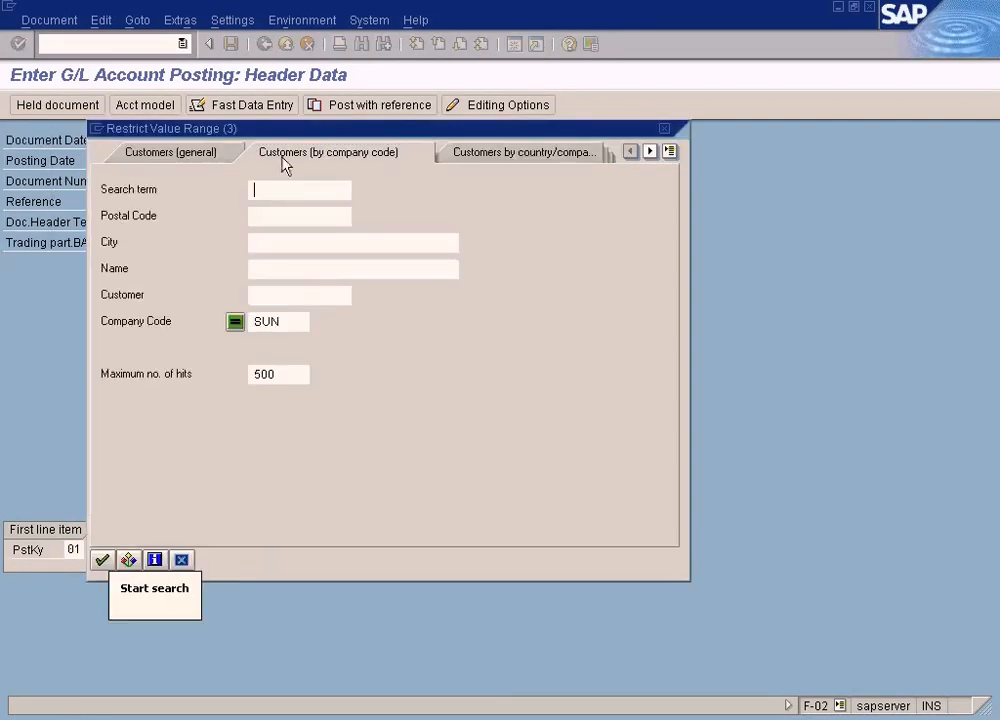
left_click(101, 558)
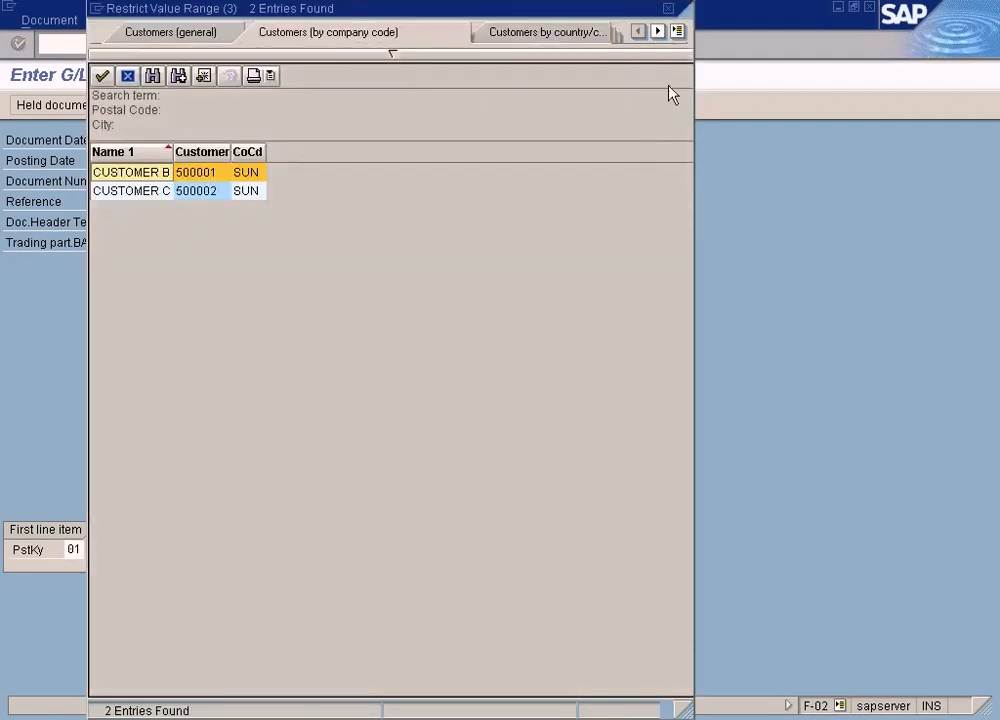
left_click(668, 9)
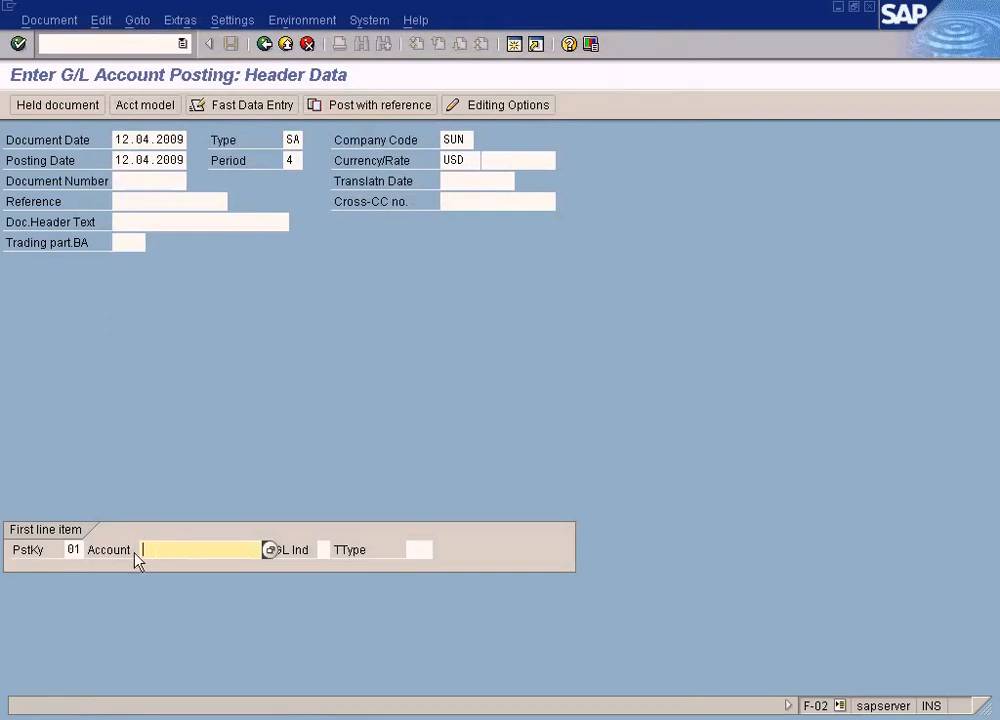
Step: Re-enter posting key 01, then open the posting key list, widen its columns, and reselect 01 (Invoice)
left_click(73, 550)
type("01")
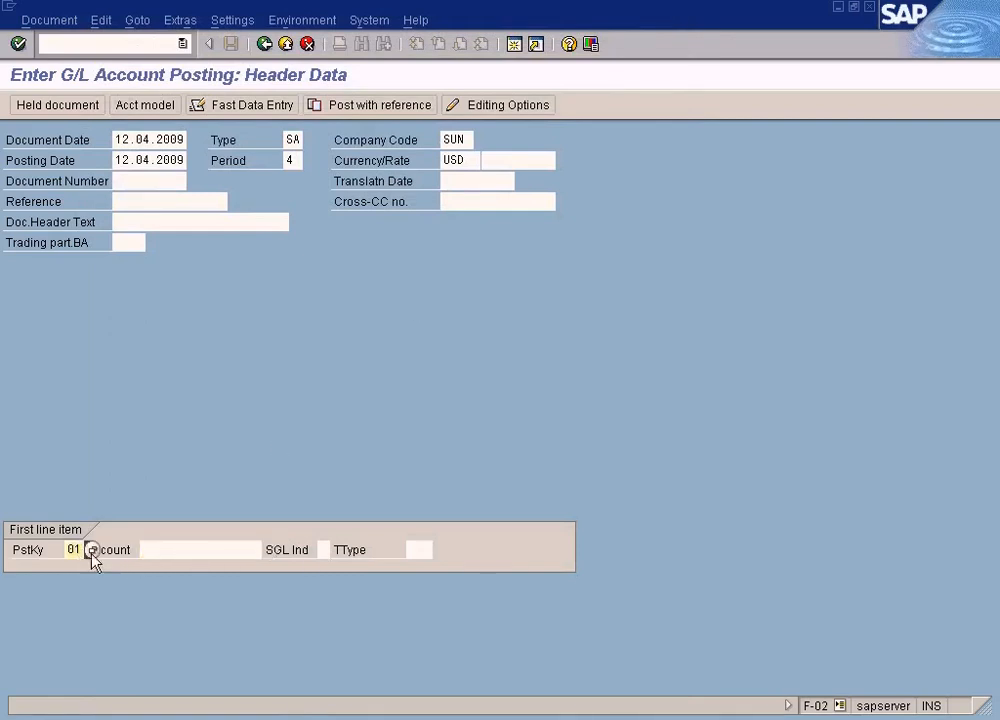
left_click(172, 546)
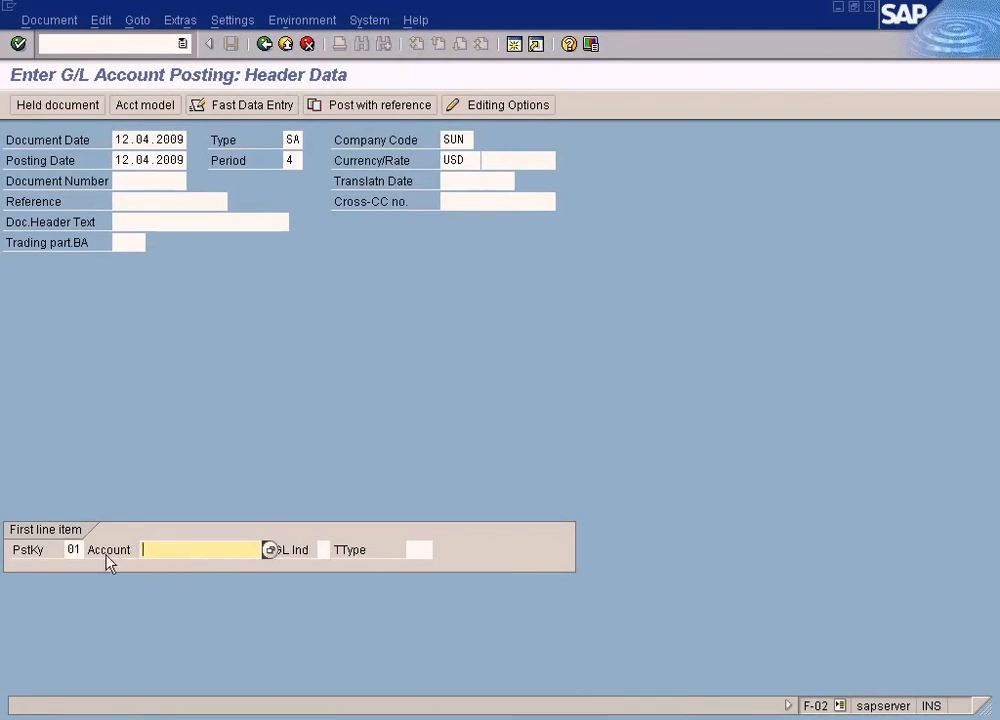
left_click(75, 551)
key("F4")
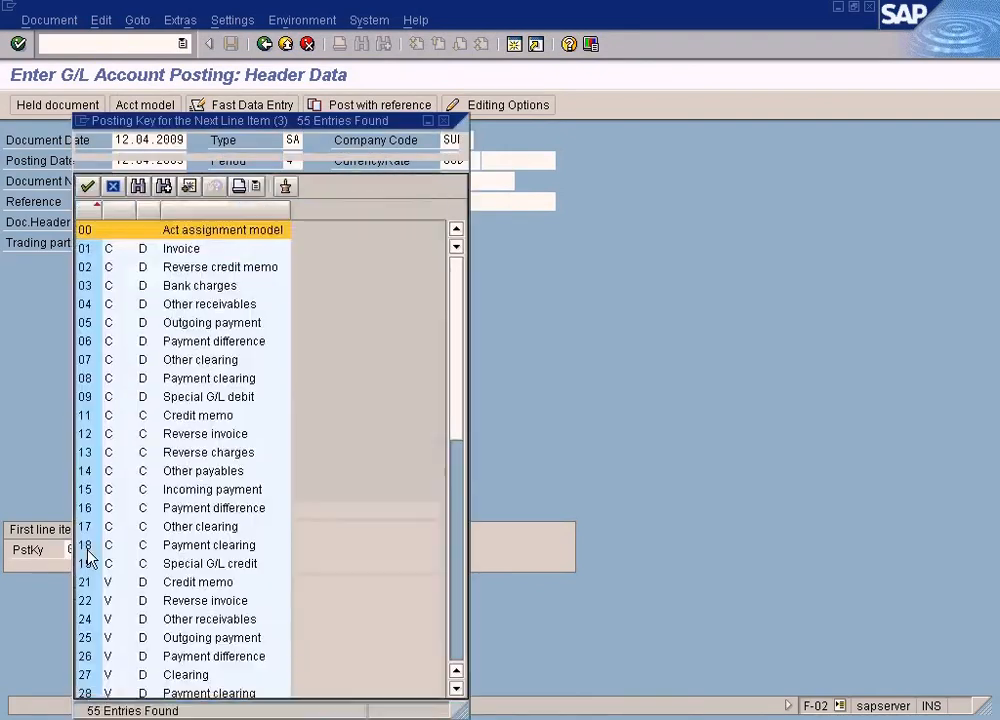
left_click(92, 252)
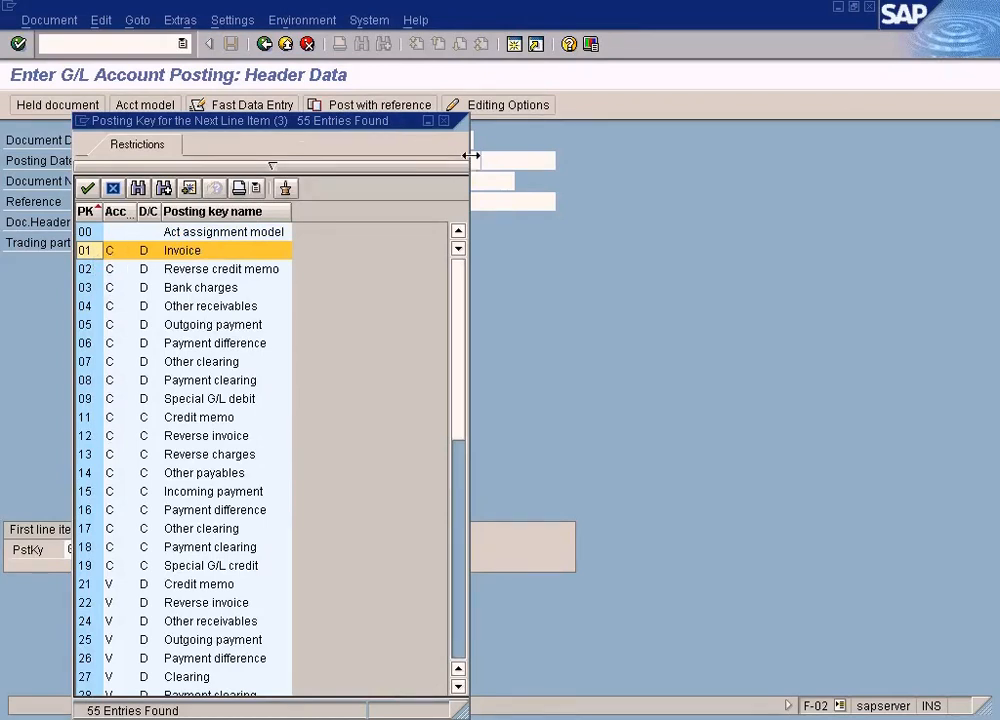
left_click_drag(476, 157, 562, 153)
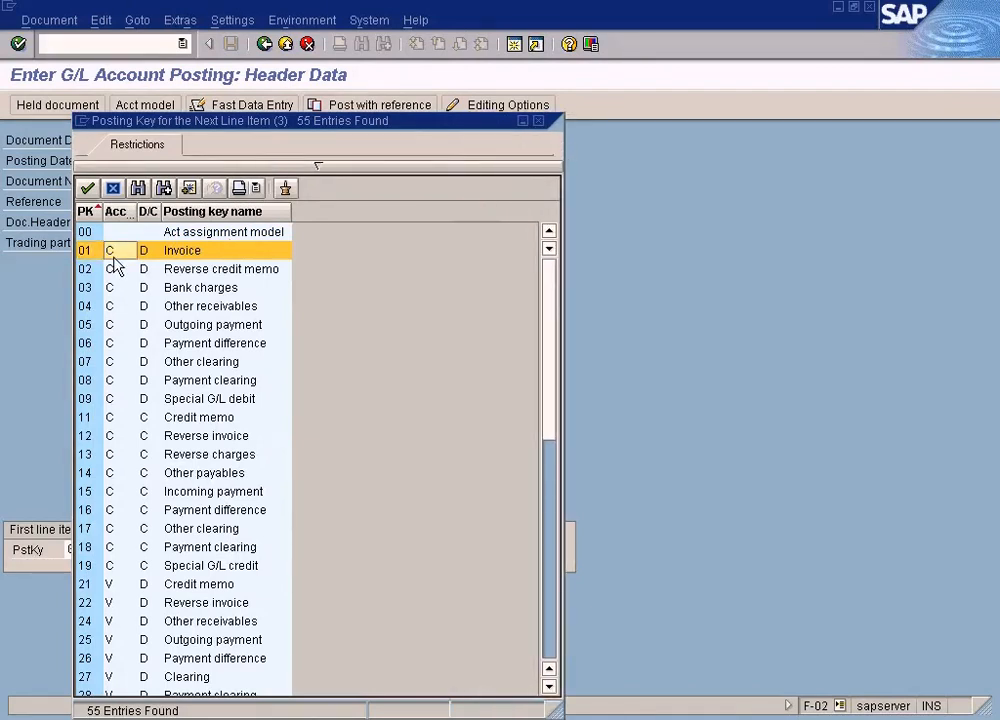
left_click_drag(137, 212, 190, 214)
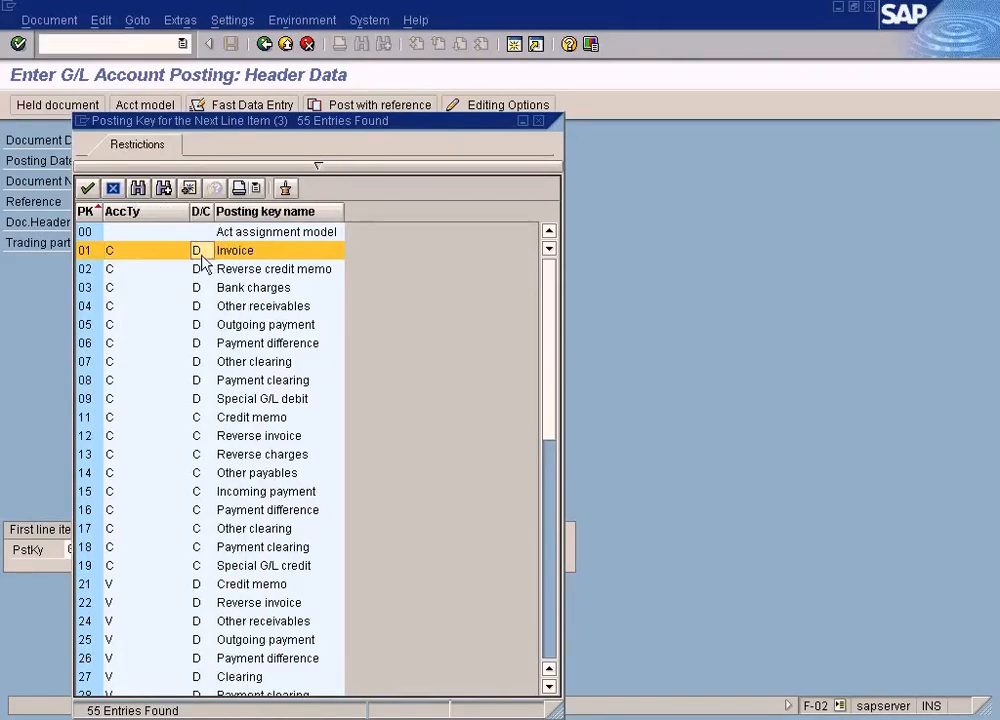
left_click(118, 257)
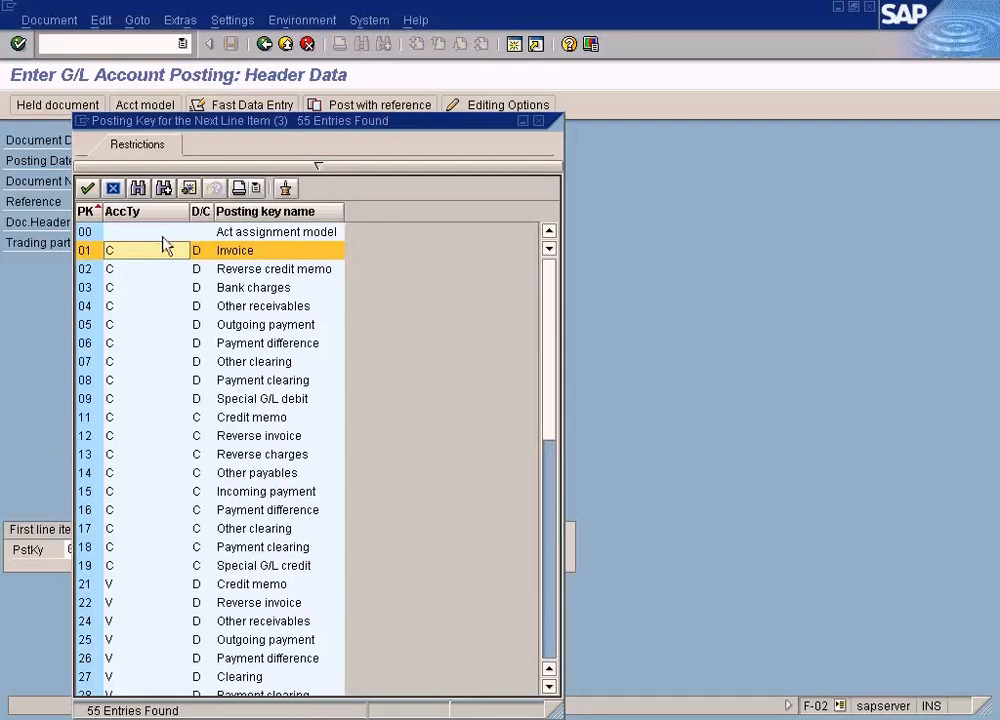
double_click(152, 252)
left_click(178, 550)
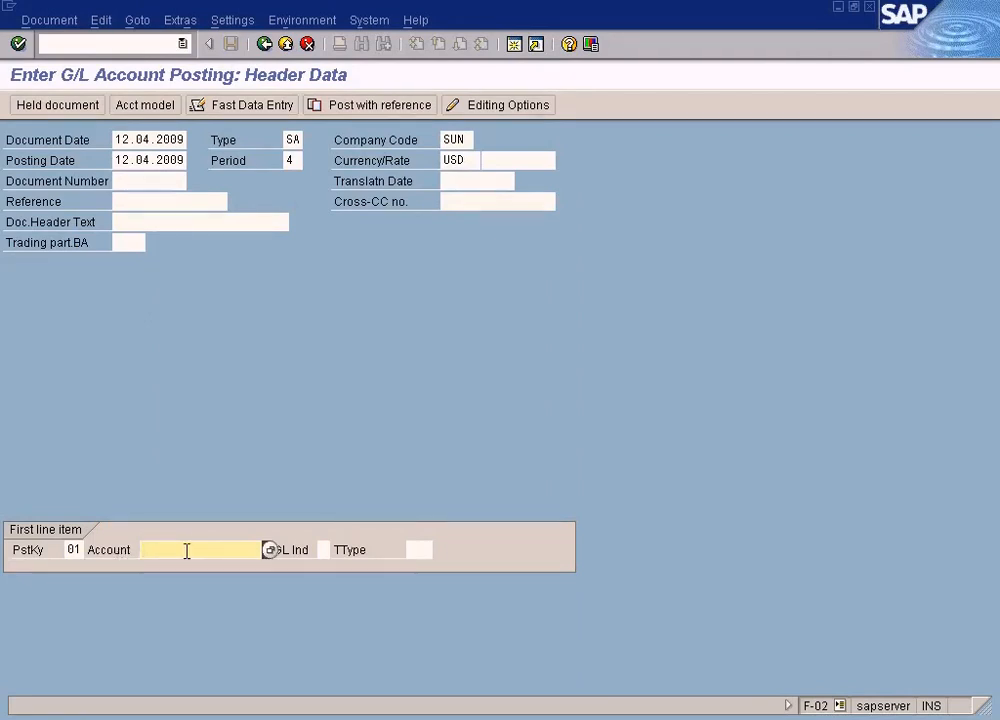
Step: Scroll through the posting key list to examine the customer, vendor, G/L and asset keys
left_click(74, 549)
left_click(89, 551)
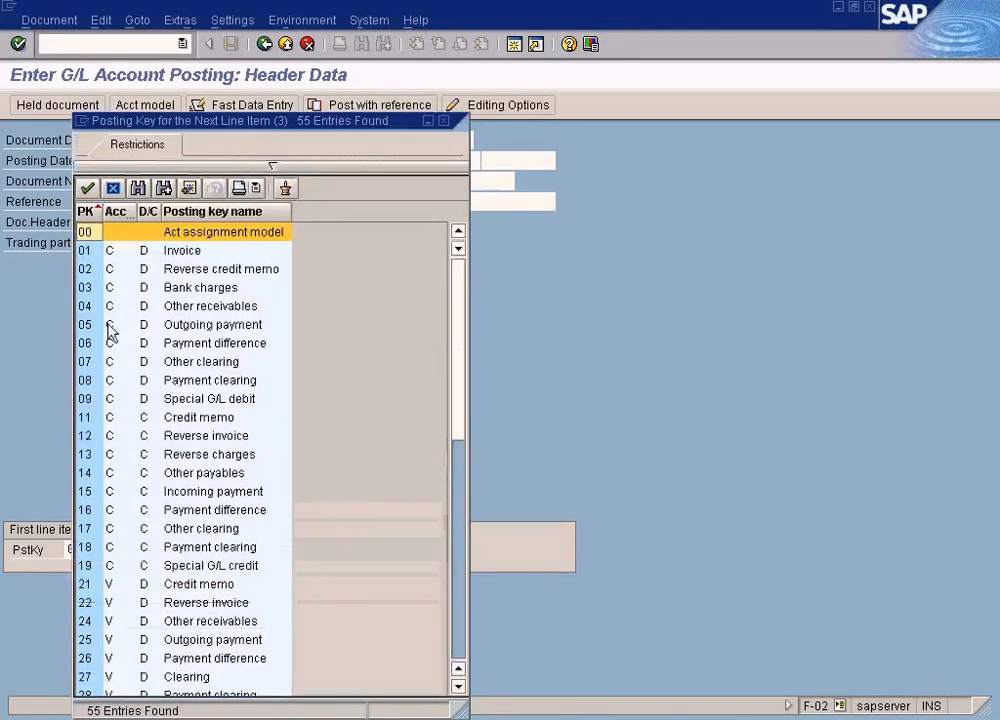
left_click(109, 252)
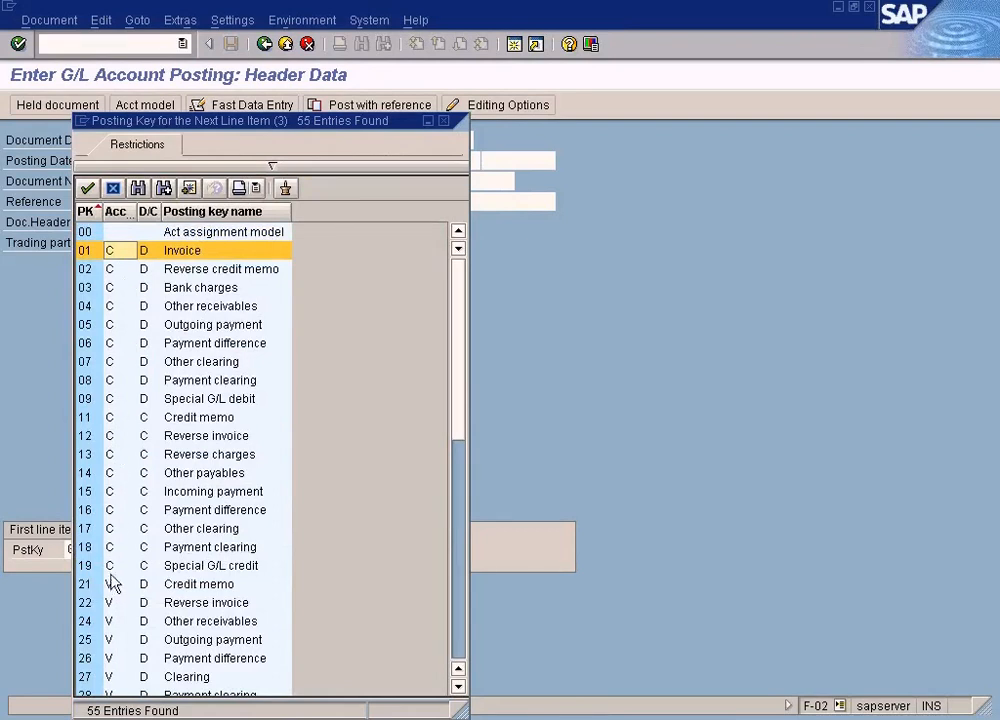
left_click(112, 585)
scroll(112, 585, "down", 7)
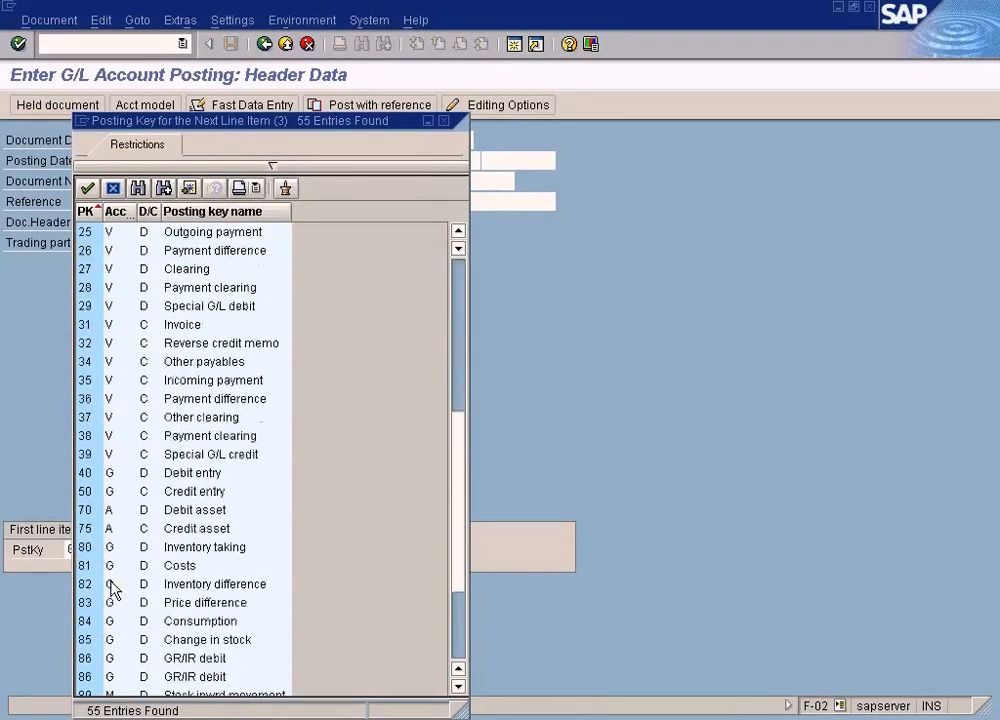
scroll(112, 590, "down", 2)
left_click(112, 382)
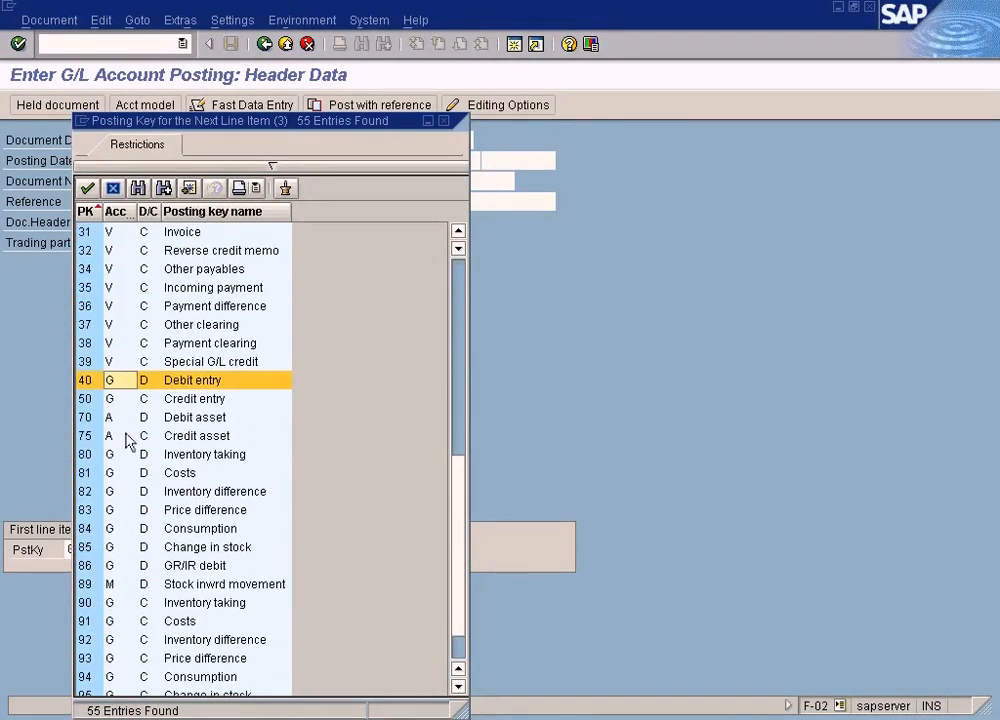
left_click(119, 418)
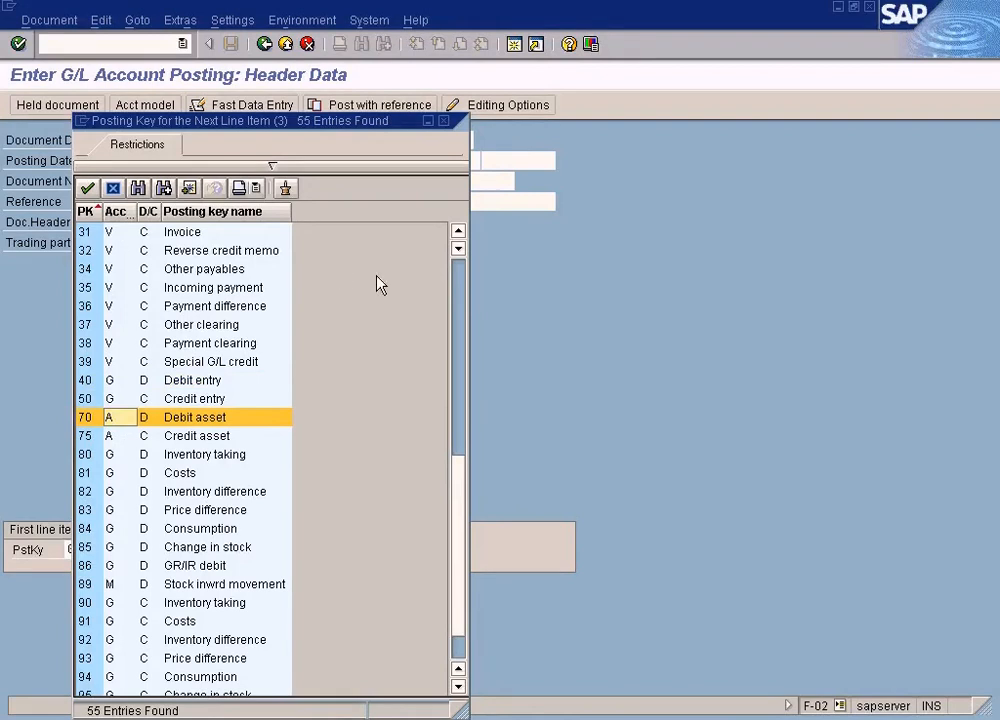
left_click(461, 271)
left_click(461, 271)
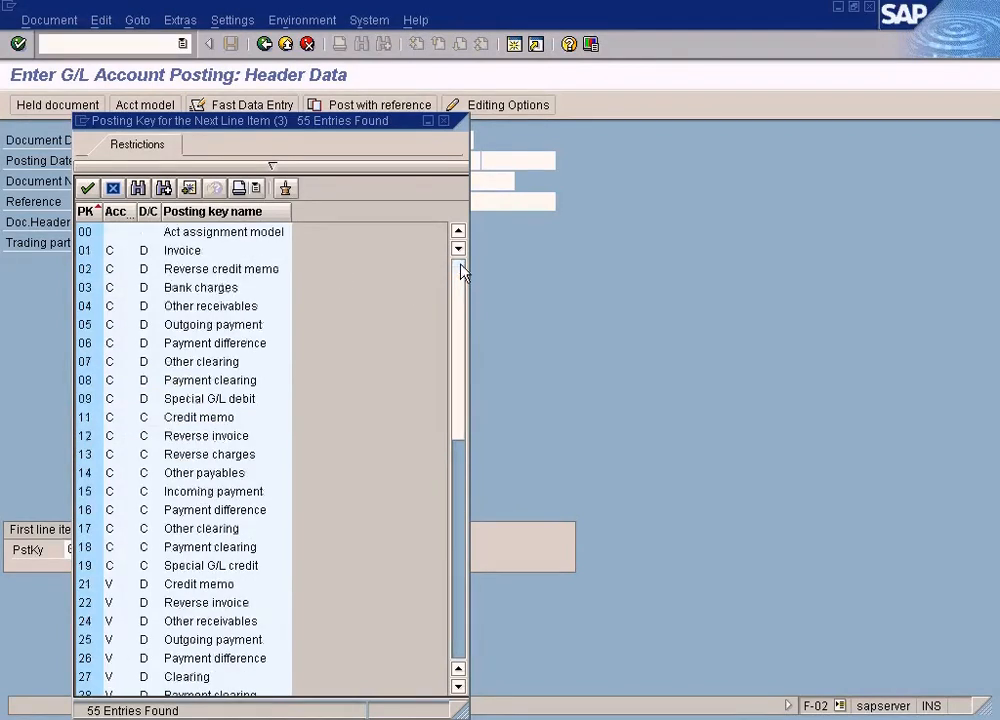
left_click(122, 256)
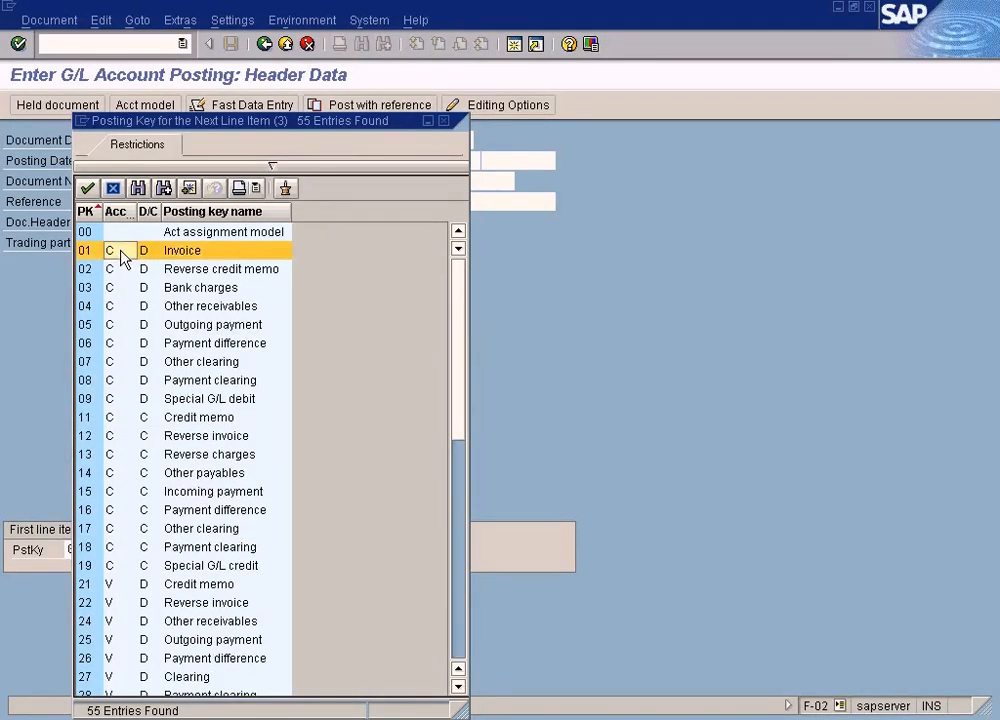
Step: Set the first line item's posting key to 40 (Debit entry) from the posting key list
left_click_drag(308, 127, 573, 163)
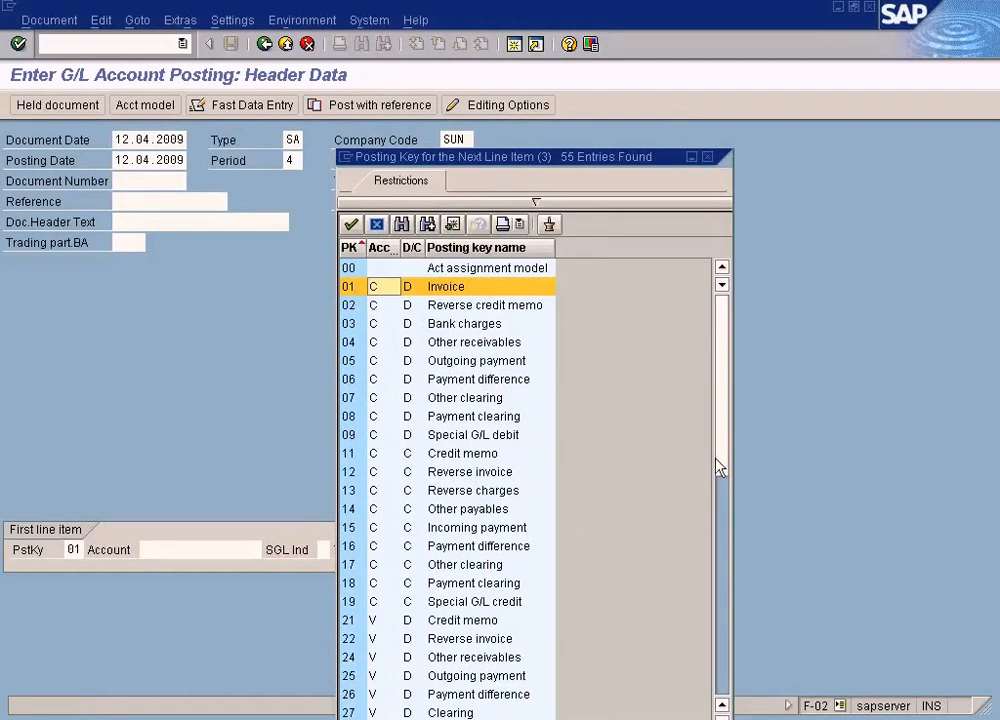
left_click(722, 525)
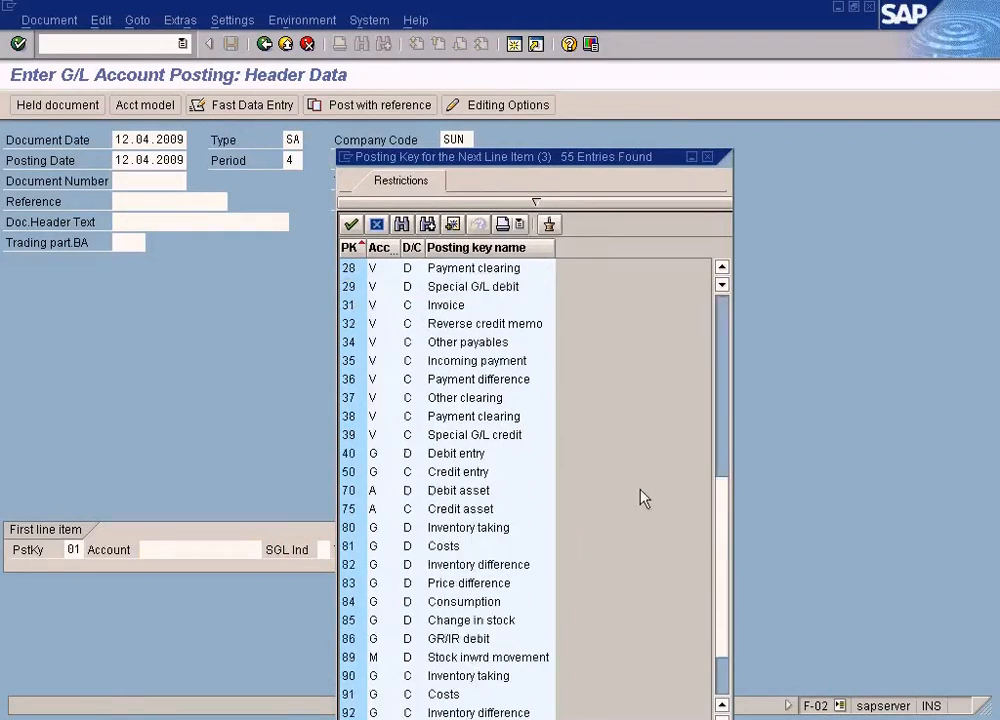
left_click(355, 458)
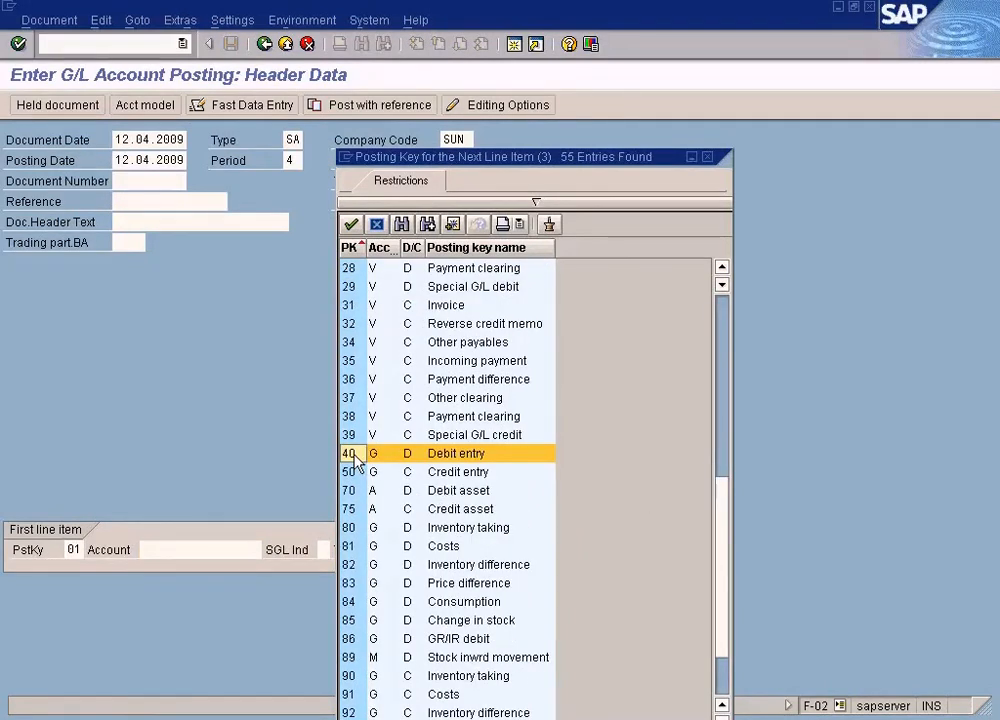
double_click(355, 458)
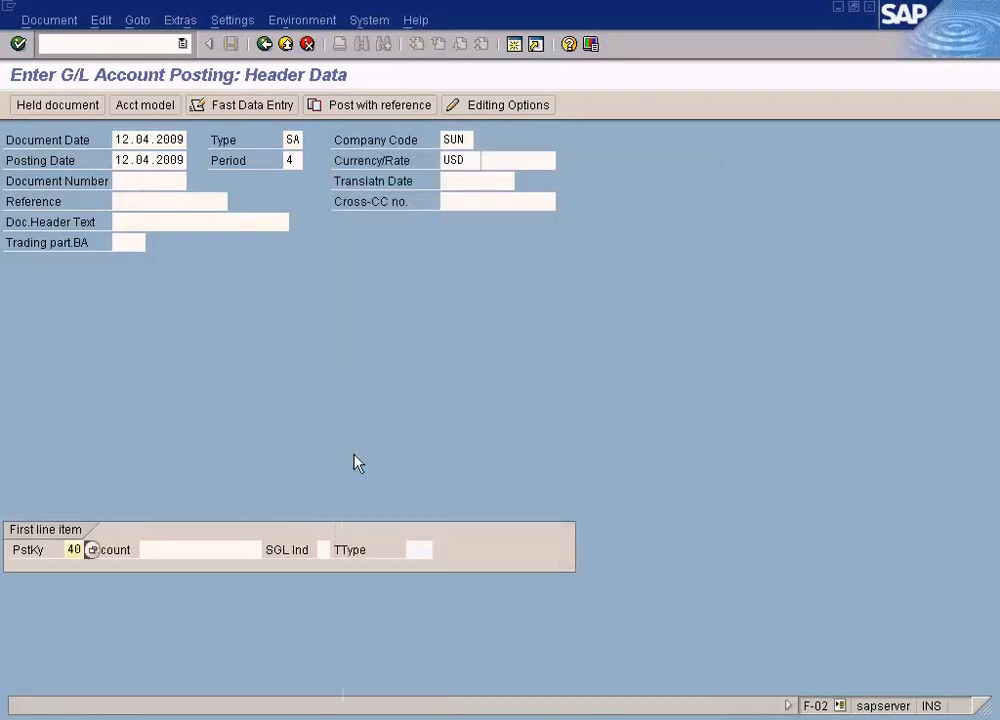
left_click(190, 546)
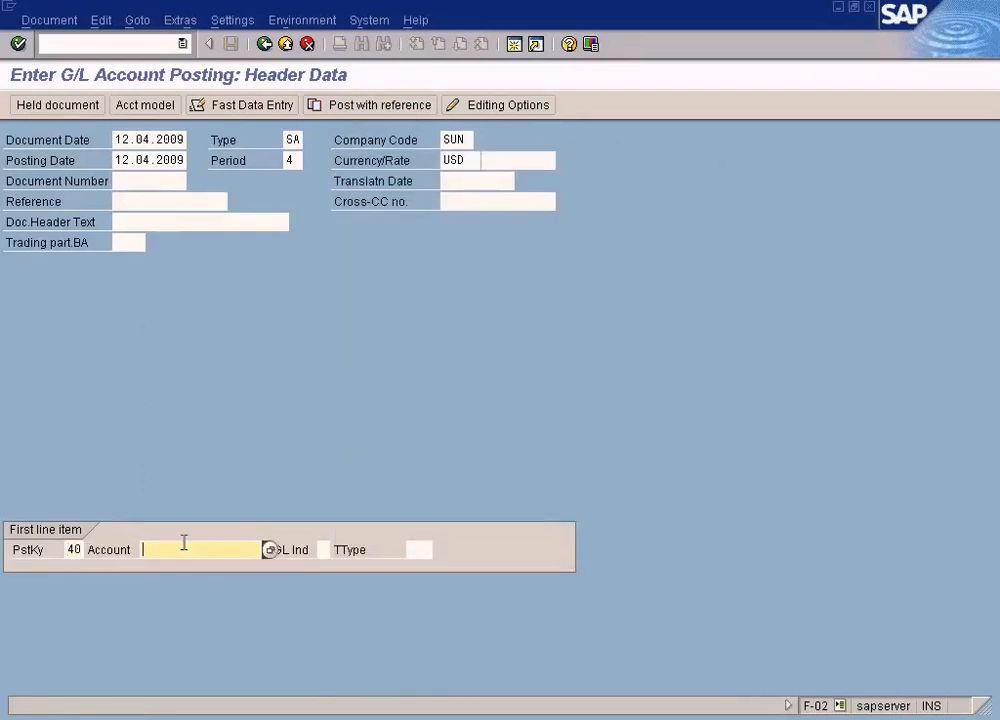
Step: Reopen the posting key list, scroll to key 40, and close the list
left_click(76, 548)
left_click(90, 549)
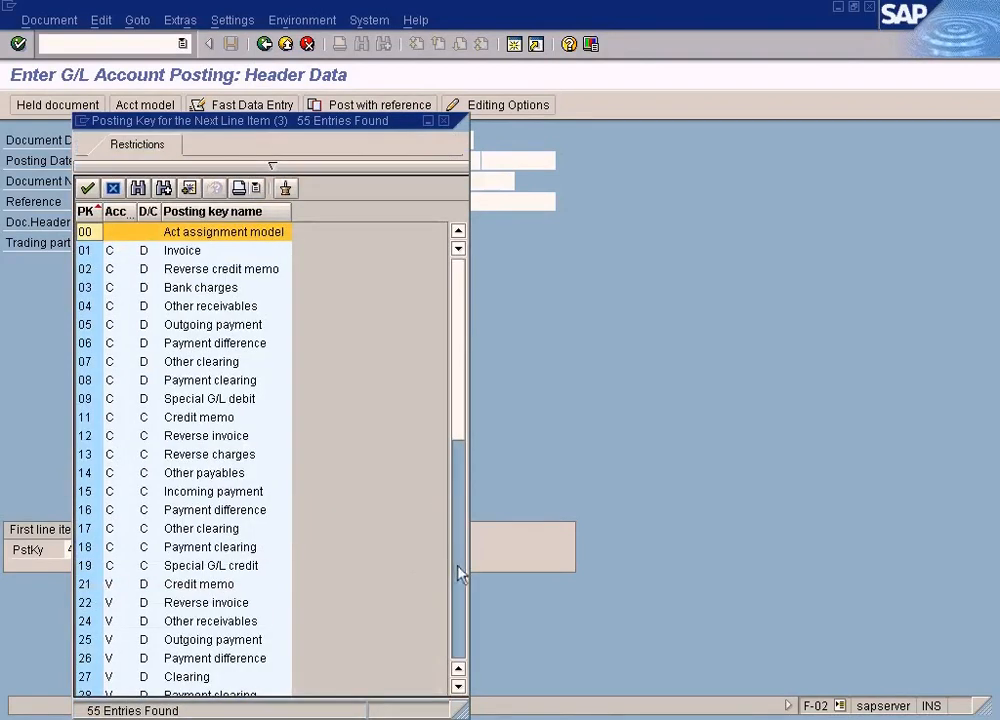
left_click(456, 567)
left_click(110, 418)
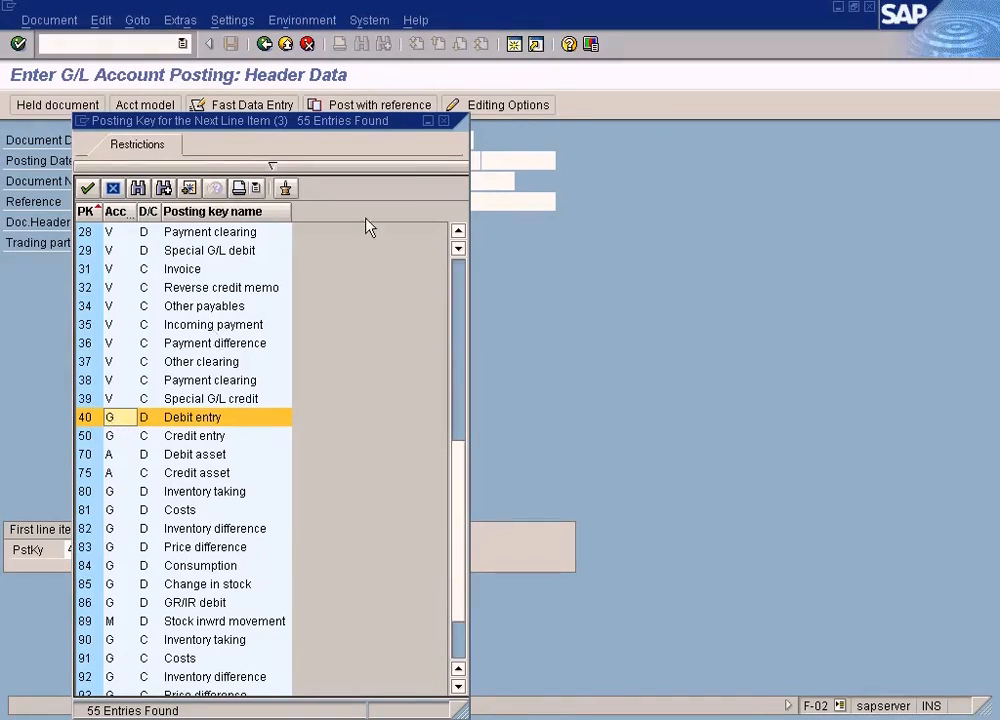
left_click(443, 121)
Step: Run the G/L account search for the line item's account and close the results
left_click(182, 549)
left_click(271, 549)
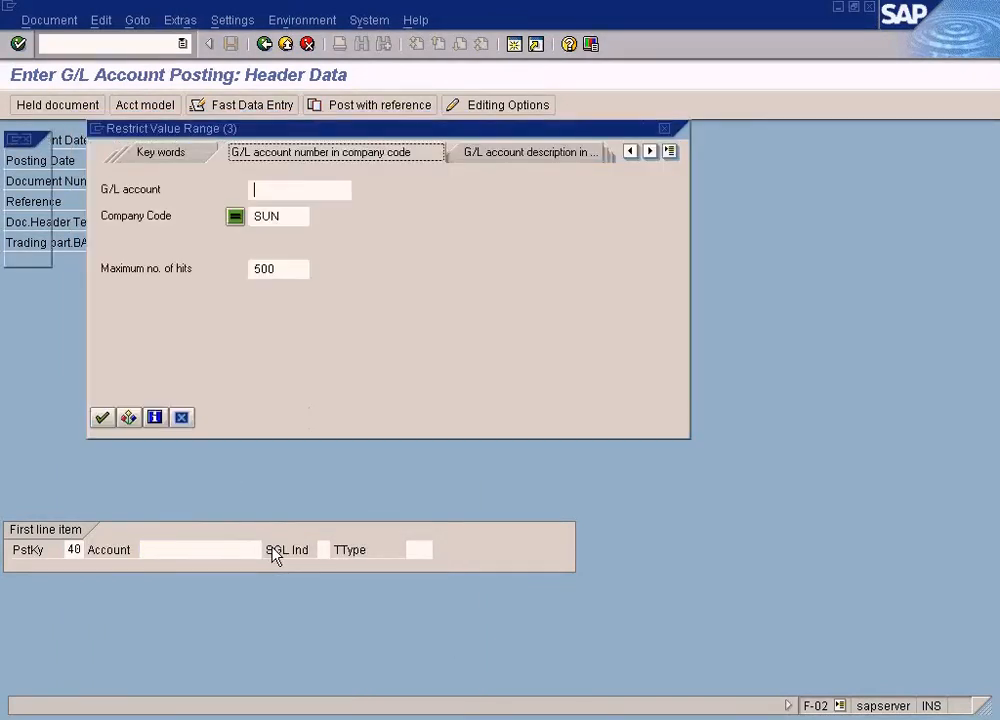
left_click(103, 418)
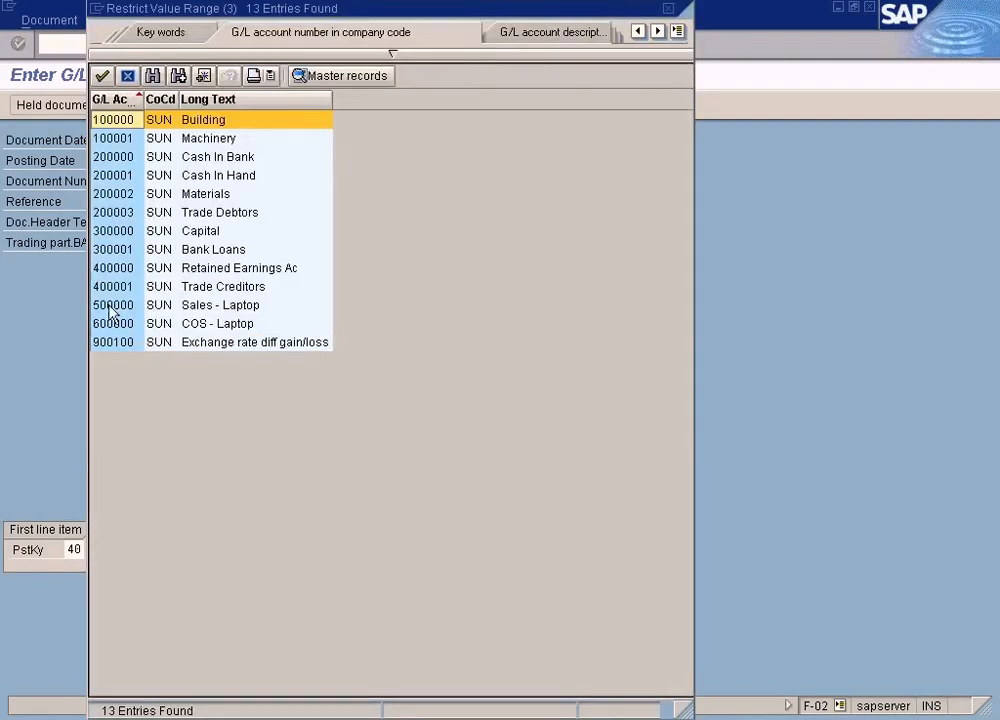
left_click(667, 9)
Step: Change the first line item's posting key back to 01 (Invoice) from the posting key list
left_click(76, 549)
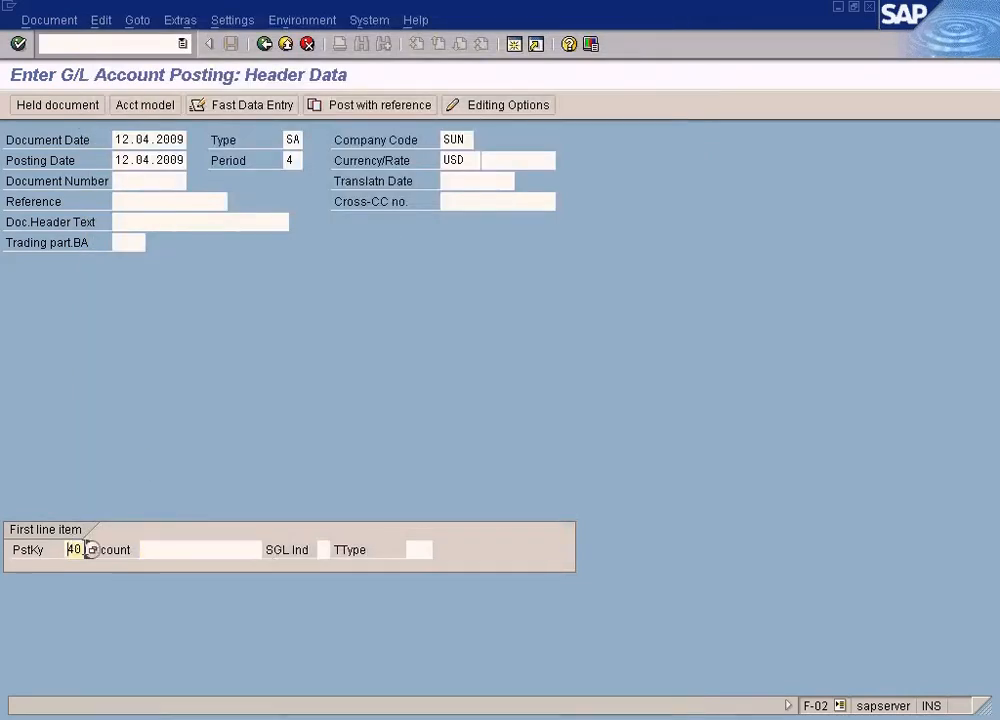
left_click(87, 552)
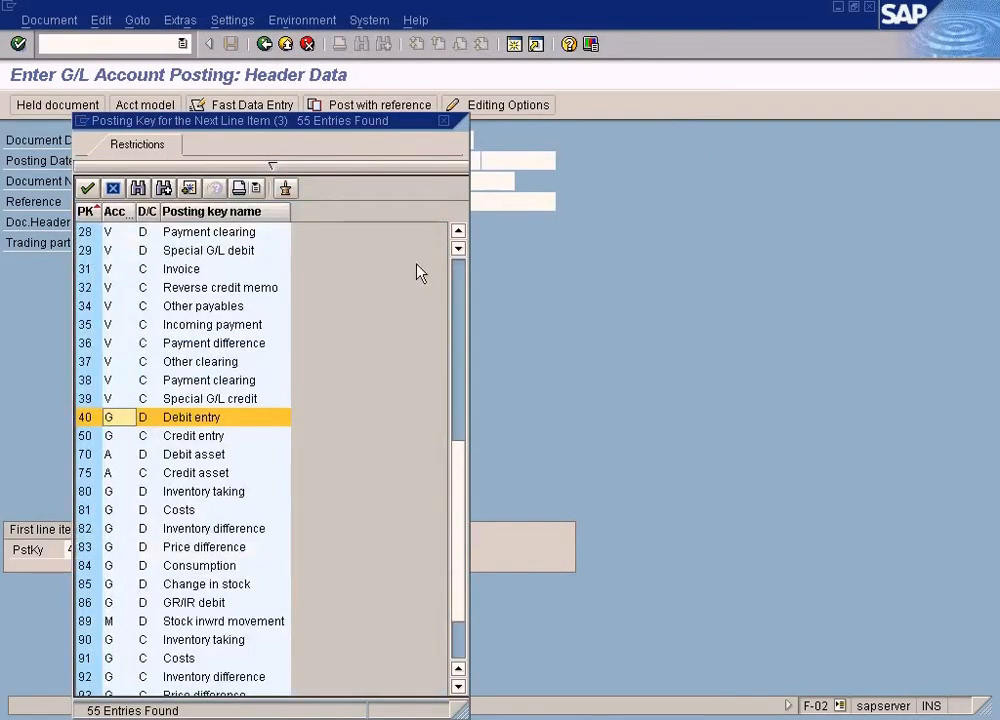
left_click(458, 275)
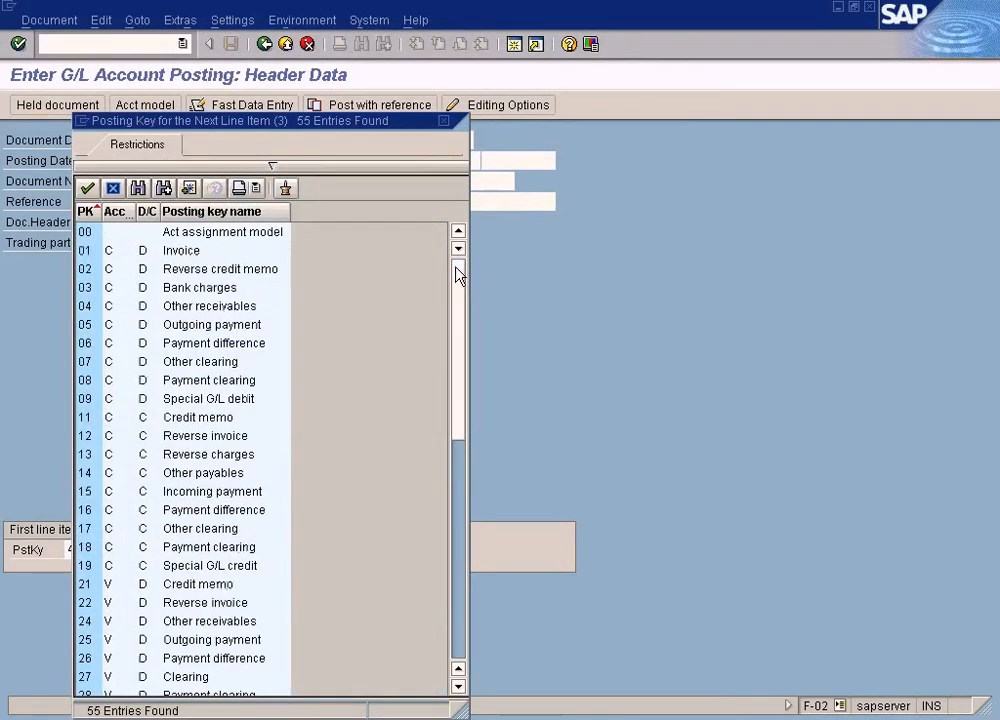
left_click(118, 261)
double_click(118, 261)
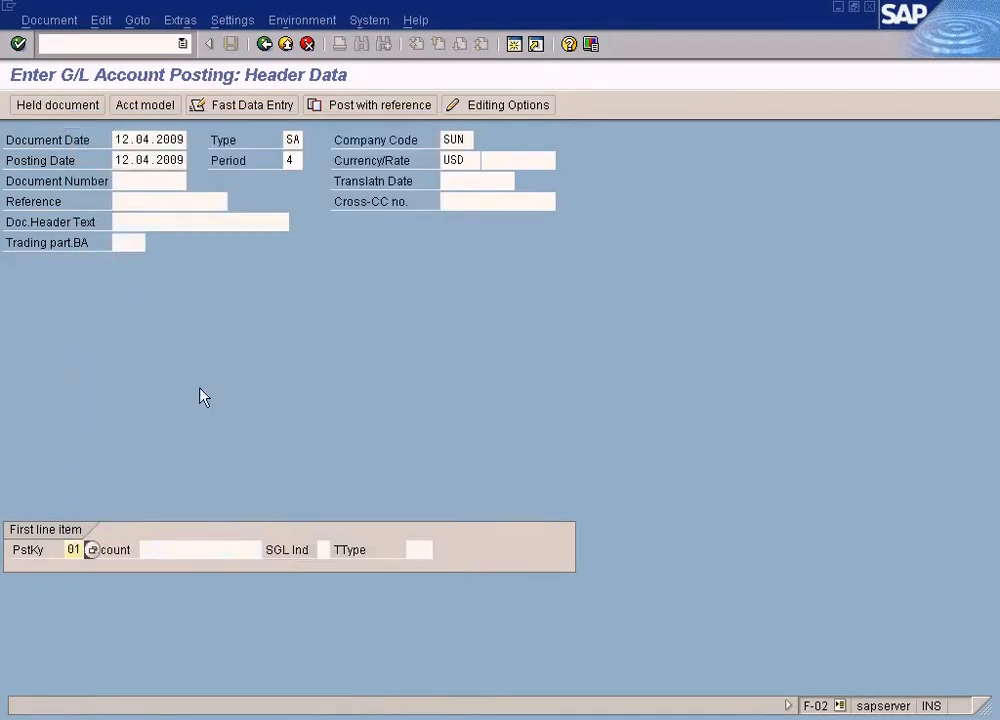
Step: Search customers in company code SUN and pick CUSTOMER B as the first line item's account
left_click(194, 549)
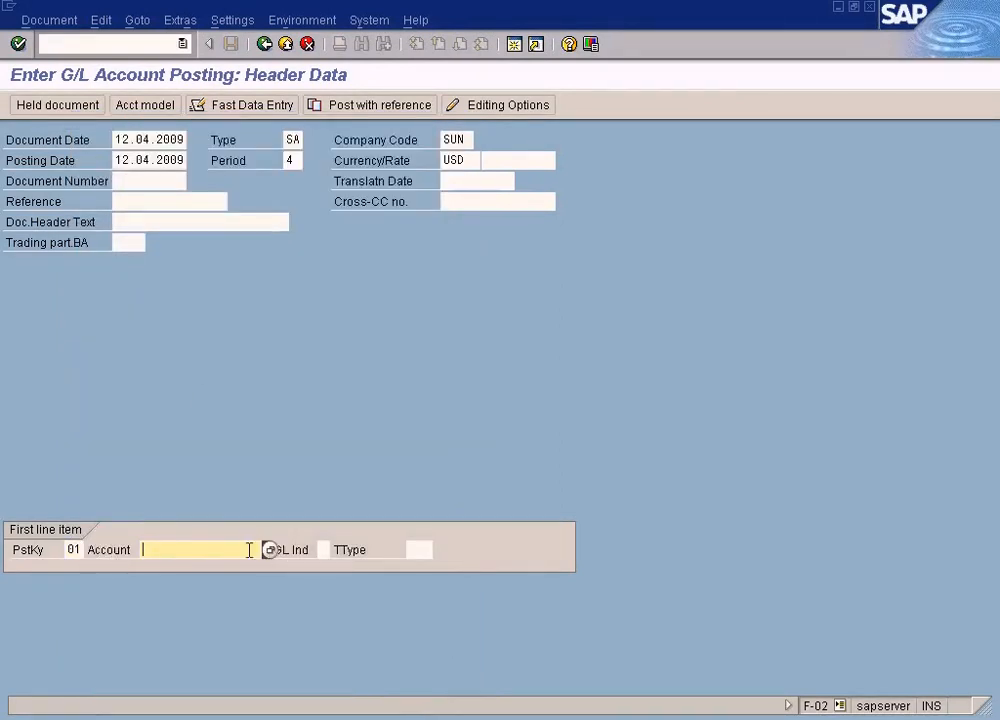
left_click(266, 550)
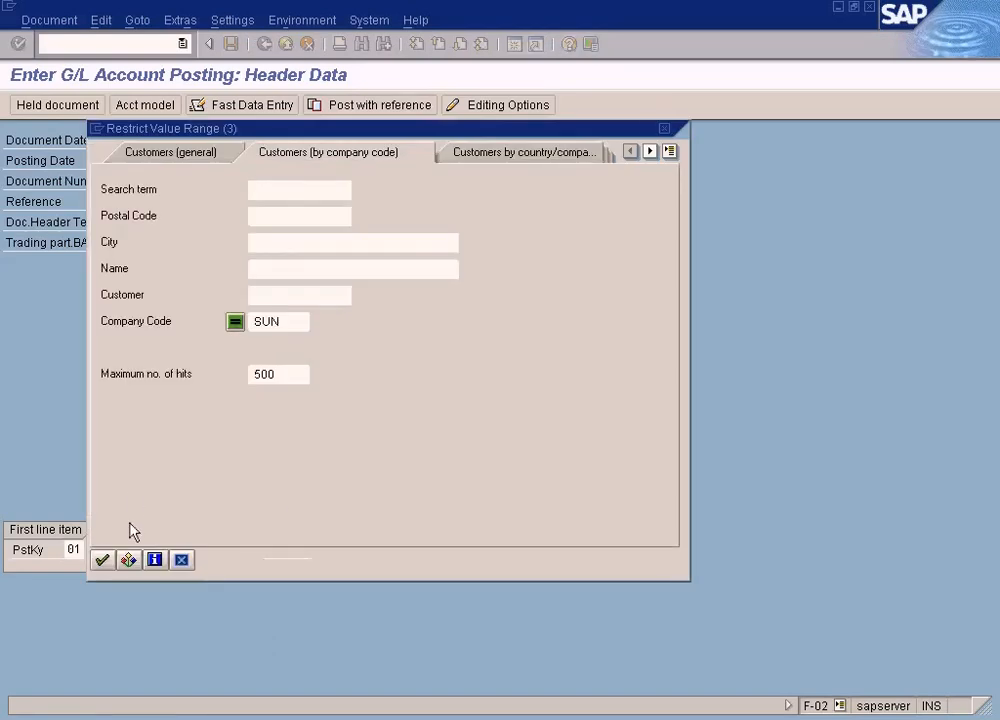
left_click(102, 560)
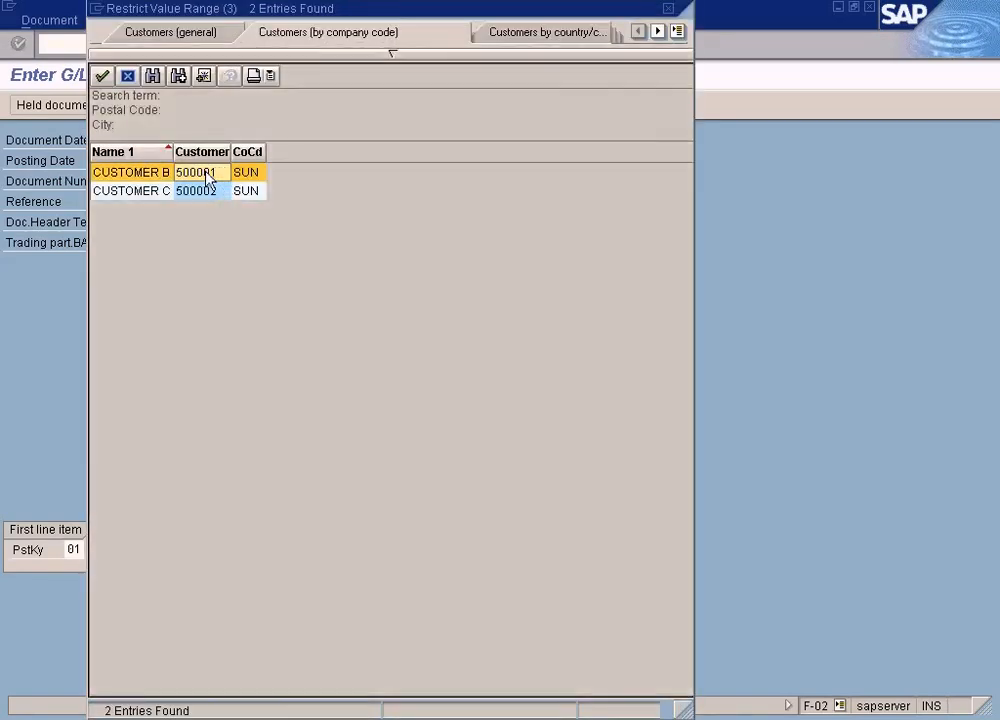
double_click(212, 173)
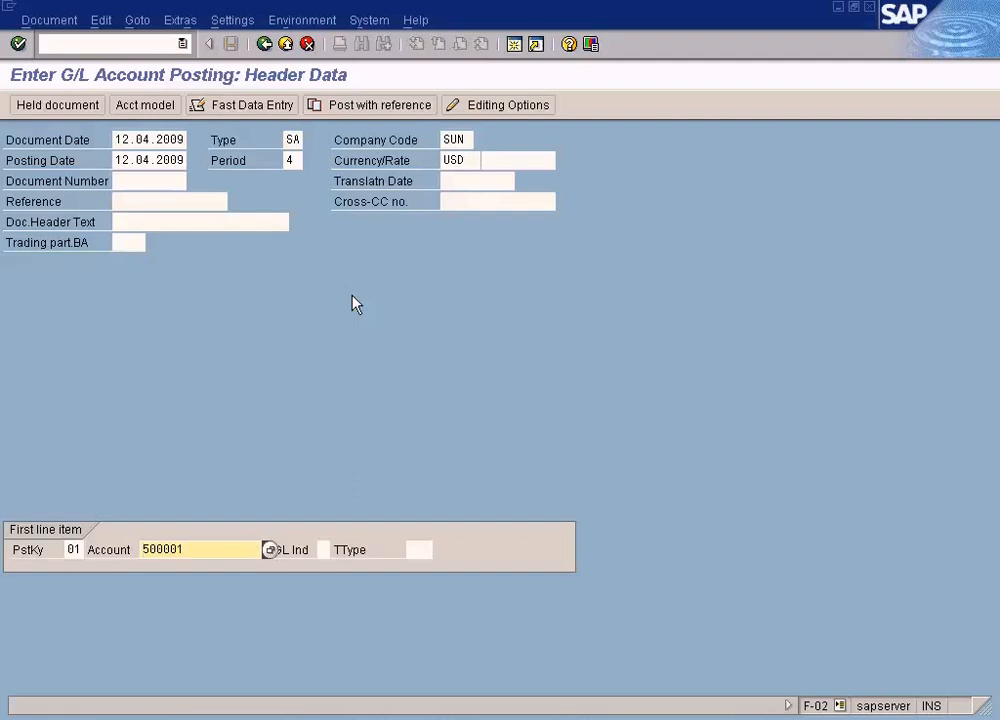
Step: Open the customer item, enter an amount of 100 USD, and set the next line item's posting key to 50
key("Return")
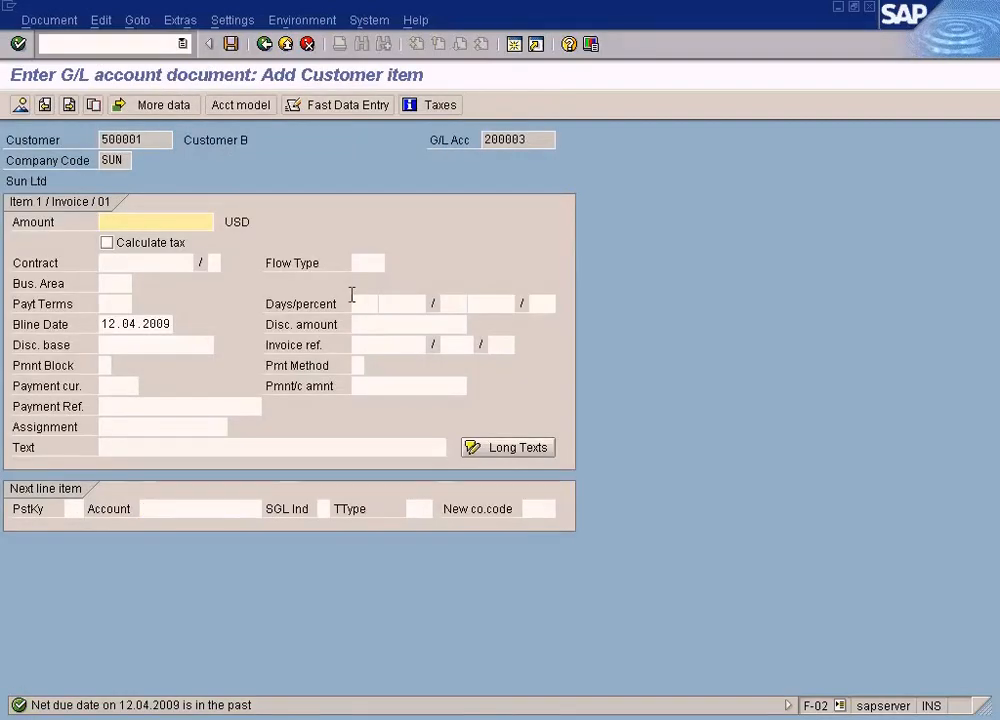
type("1000")
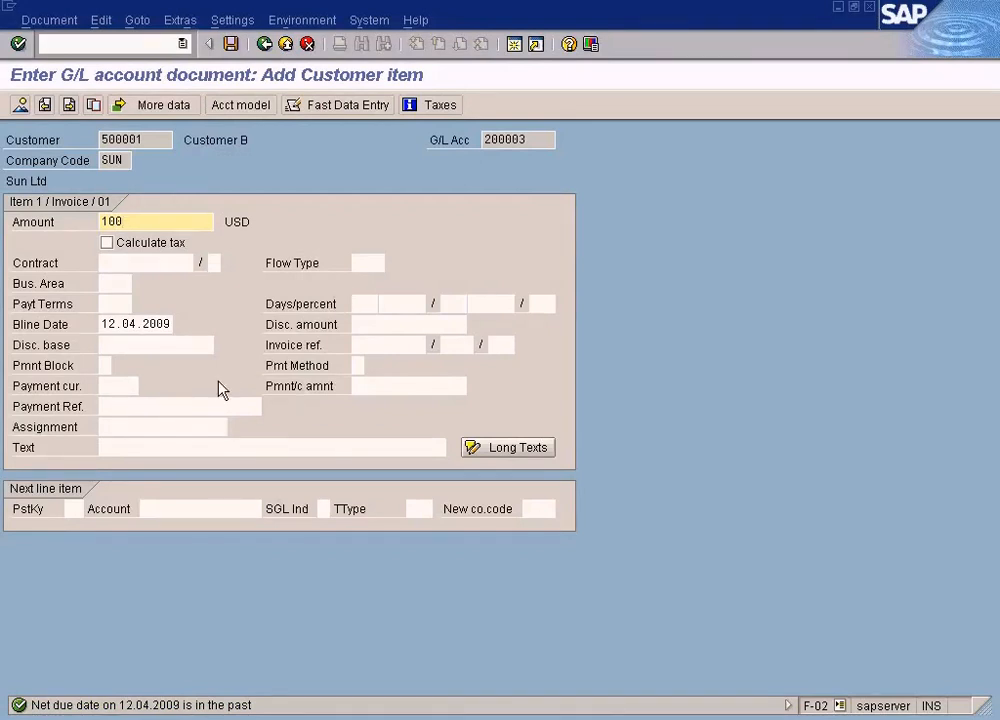
left_click(72, 508)
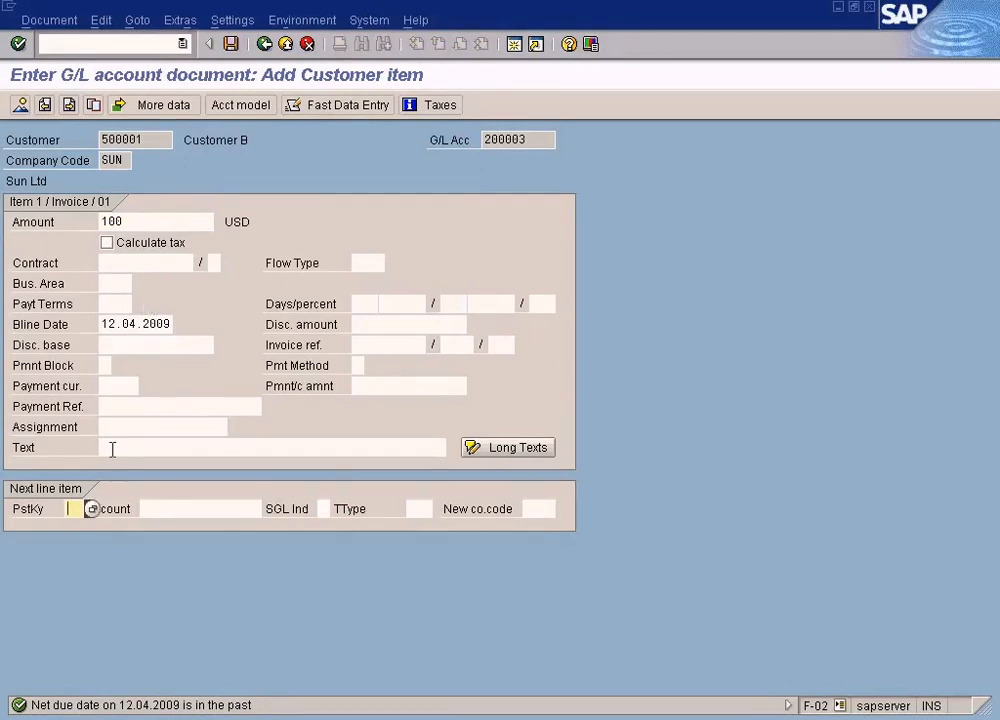
type("50")
Step: Search G/L accounts in company code SUN and pick 500000 Sales - Laptop as the next line item's account
left_click(165, 508)
left_click(268, 509)
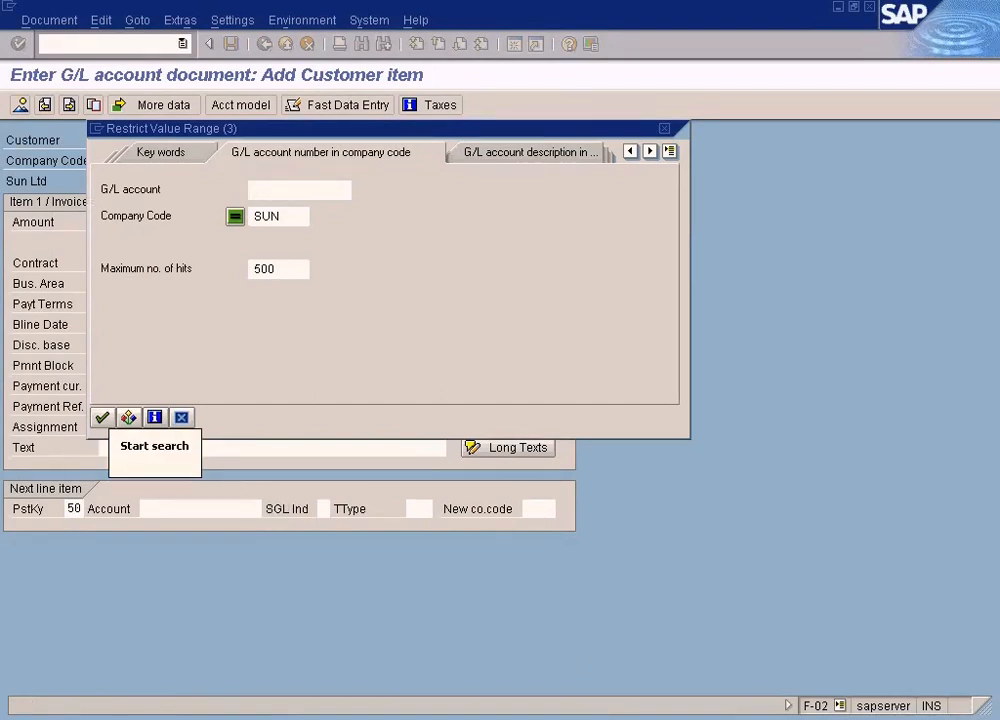
key("alt+Tab")
left_click(242, 257)
left_click(216, 256)
left_click(421, 206)
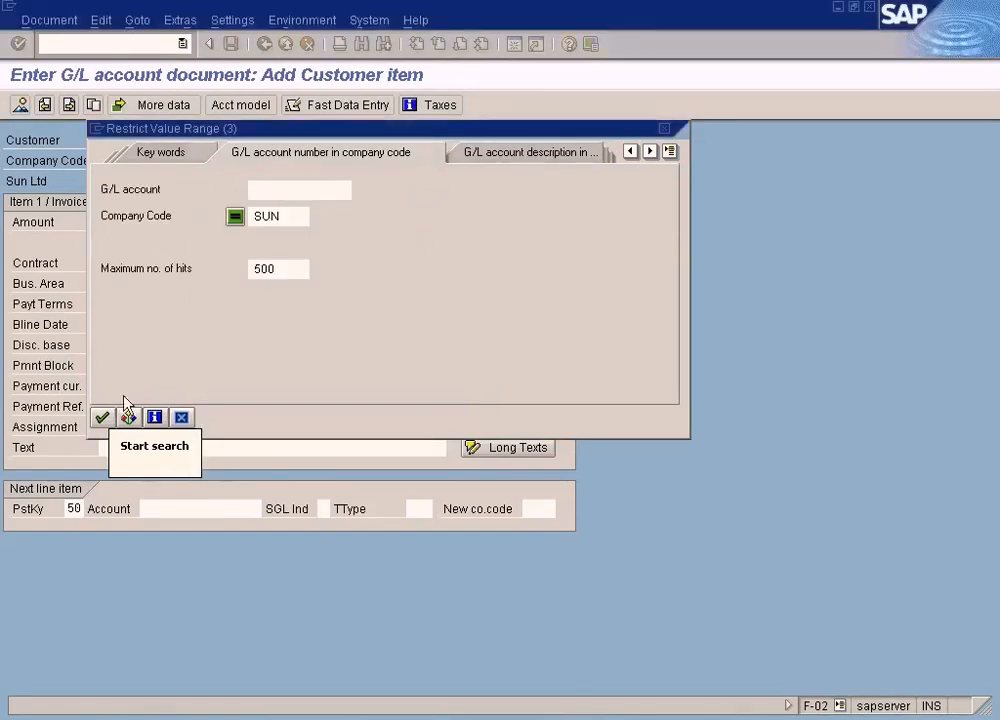
left_click(101, 417)
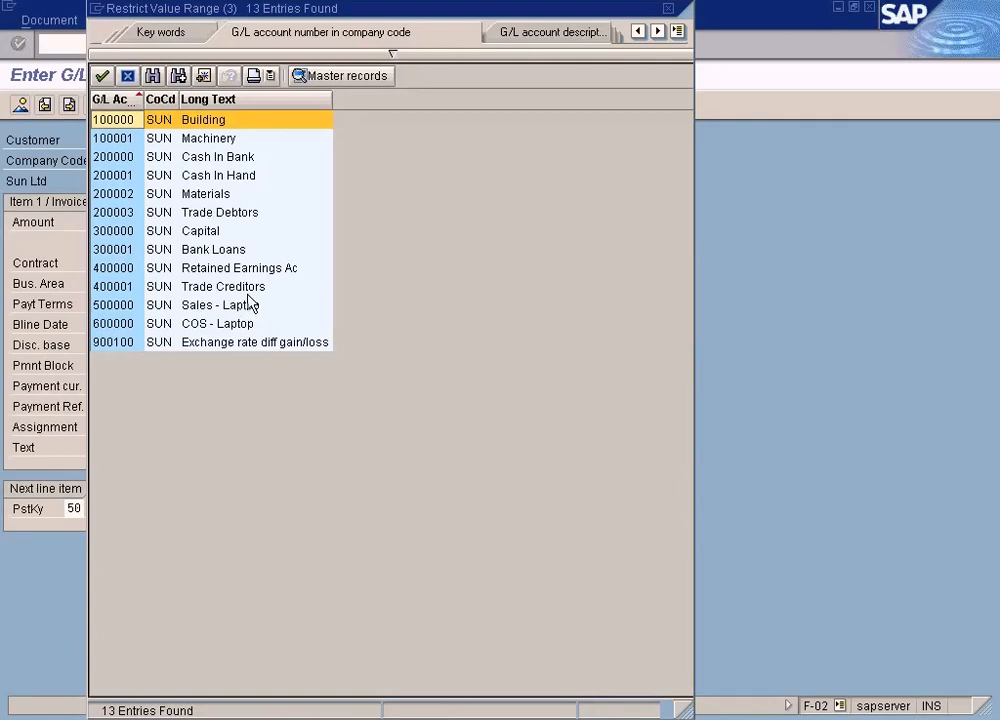
left_click(240, 310)
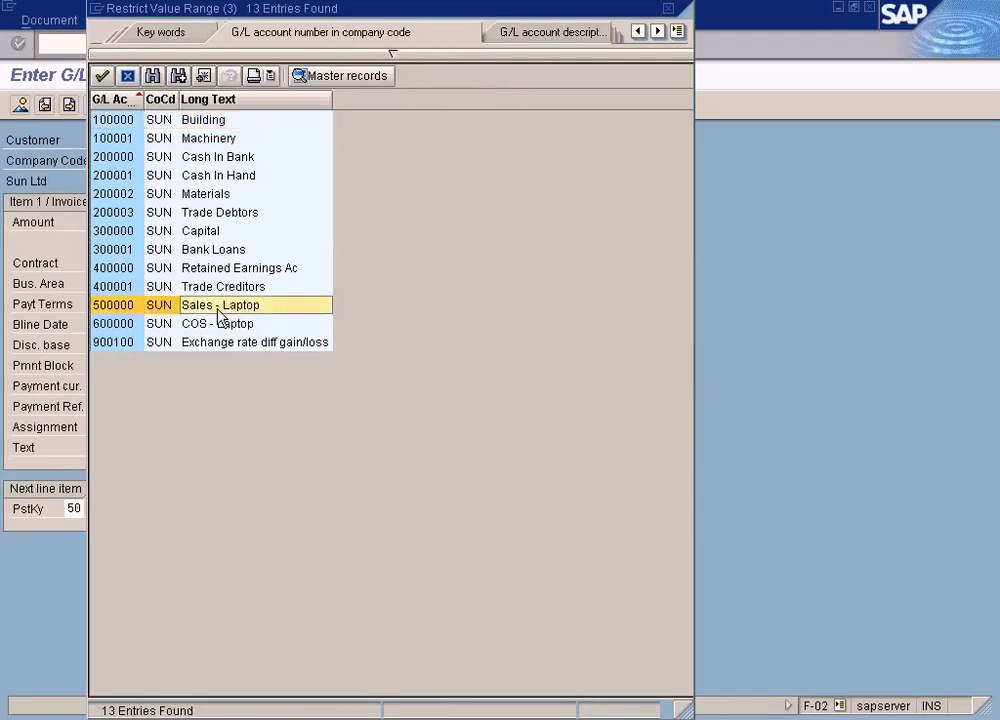
double_click(220, 310)
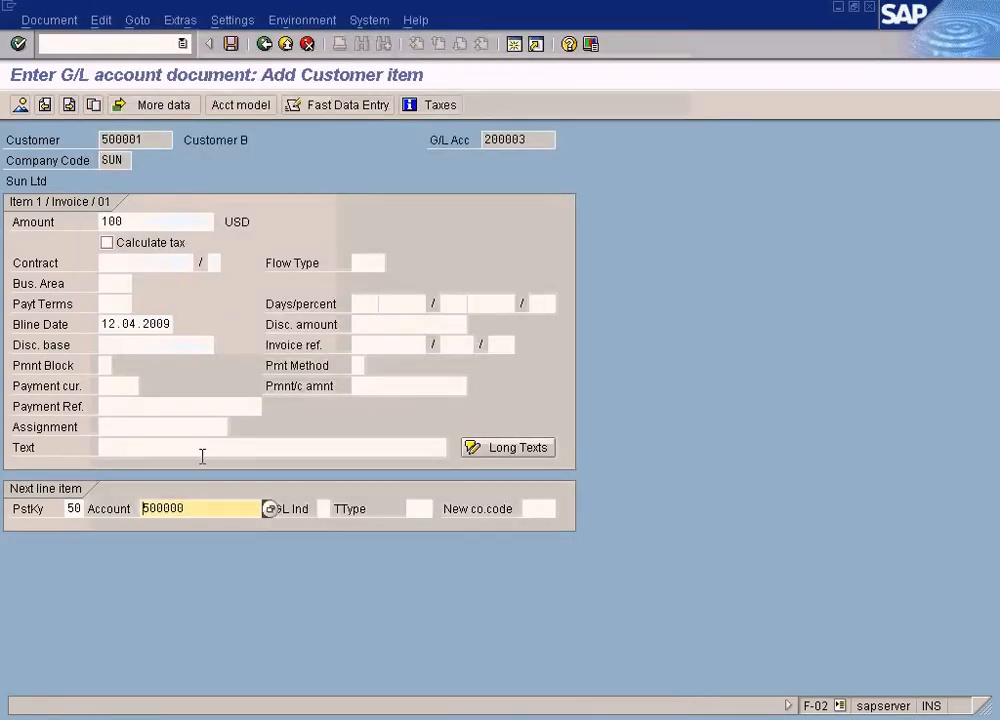
double_click(73, 508)
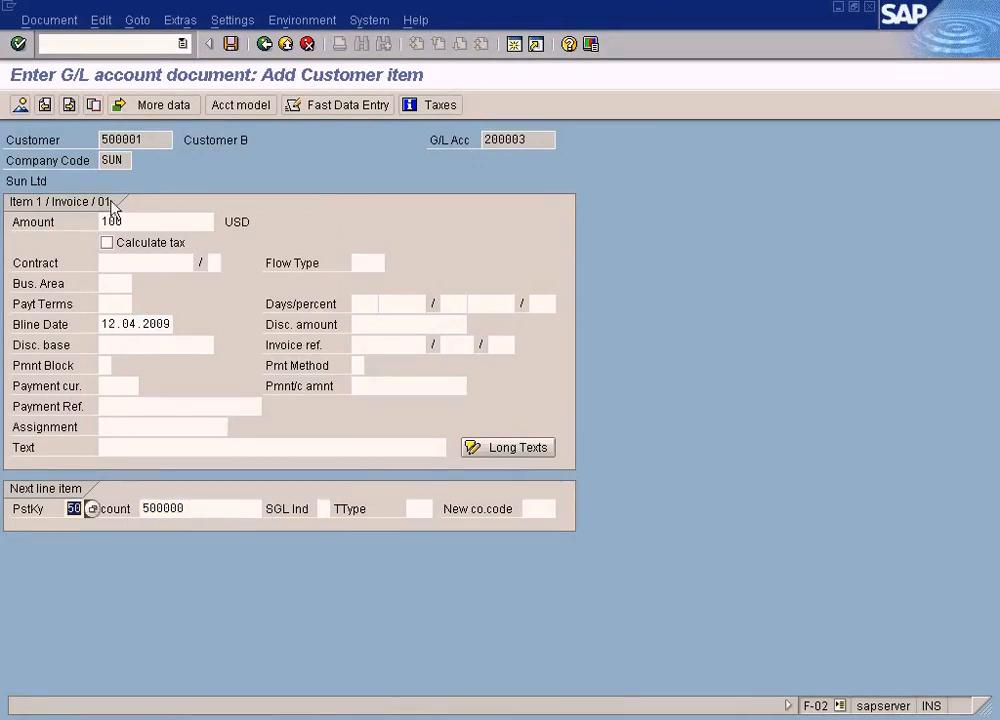
left_click(157, 139)
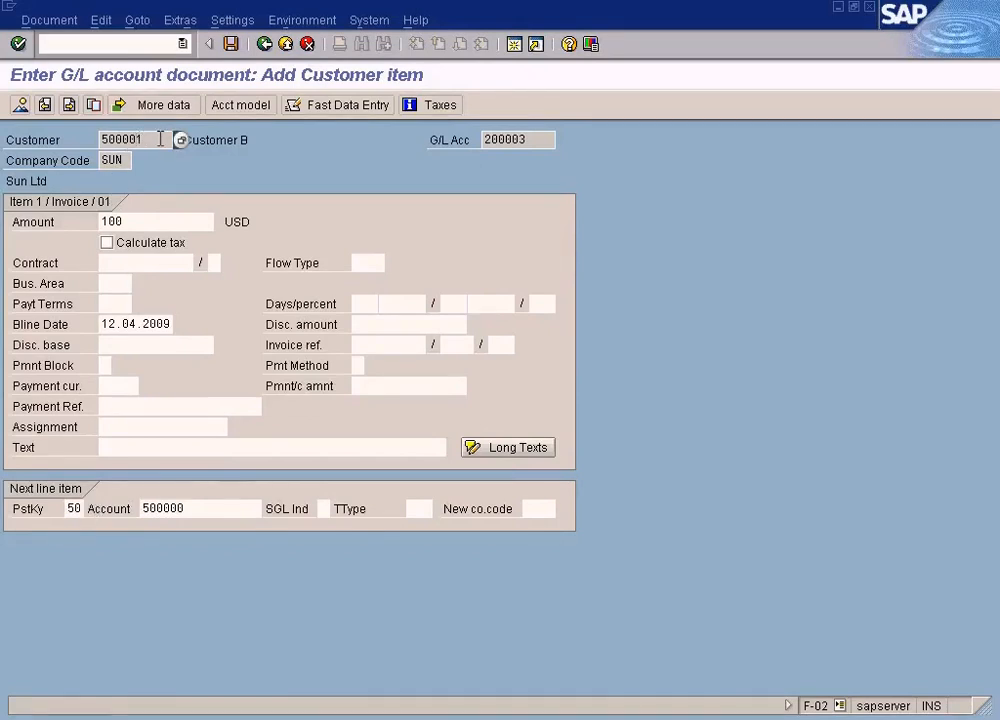
left_click_drag(160, 139, 72, 139)
left_click(73, 508)
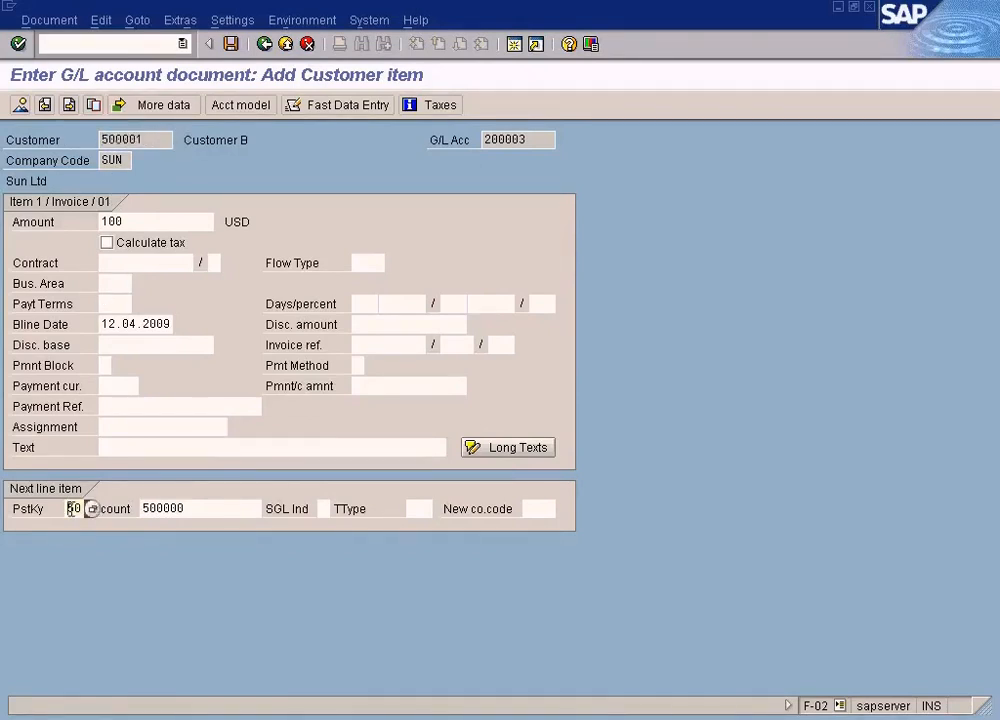
left_click(213, 503)
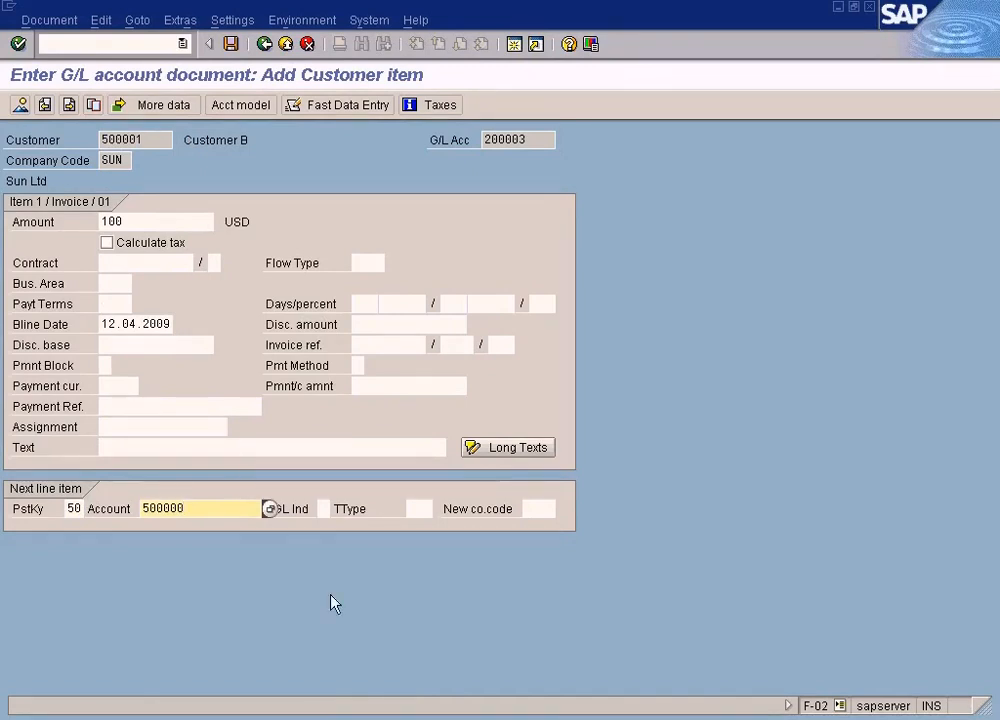
left_click(380, 719)
left_click(391, 676)
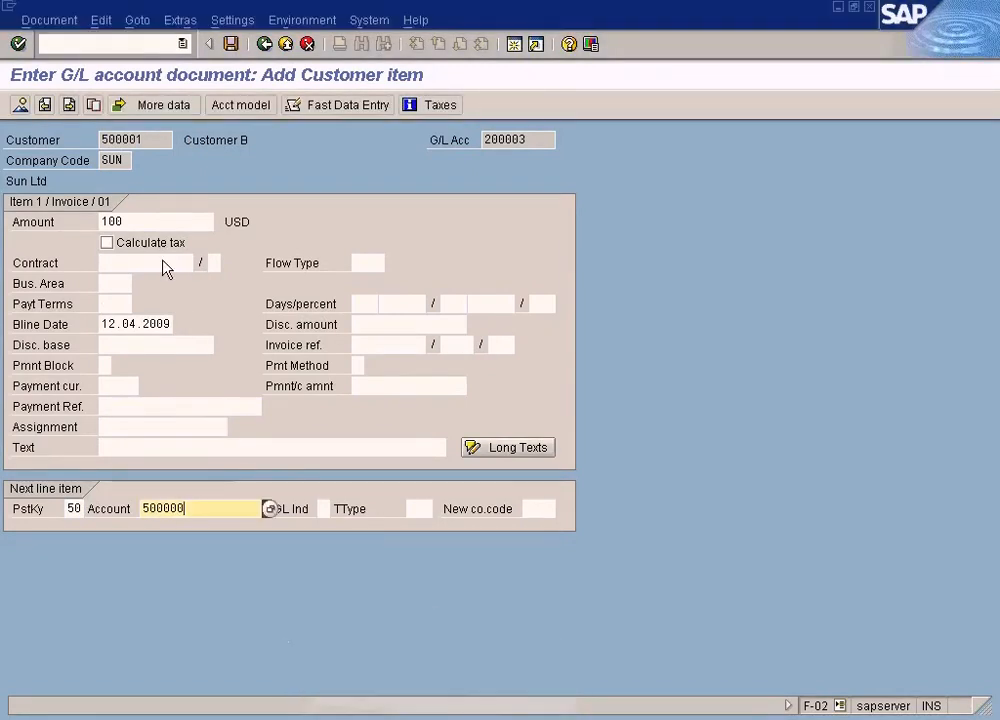
Step: Continue to the G/L account item with amount 100 USD and display the document overview
key("Return")
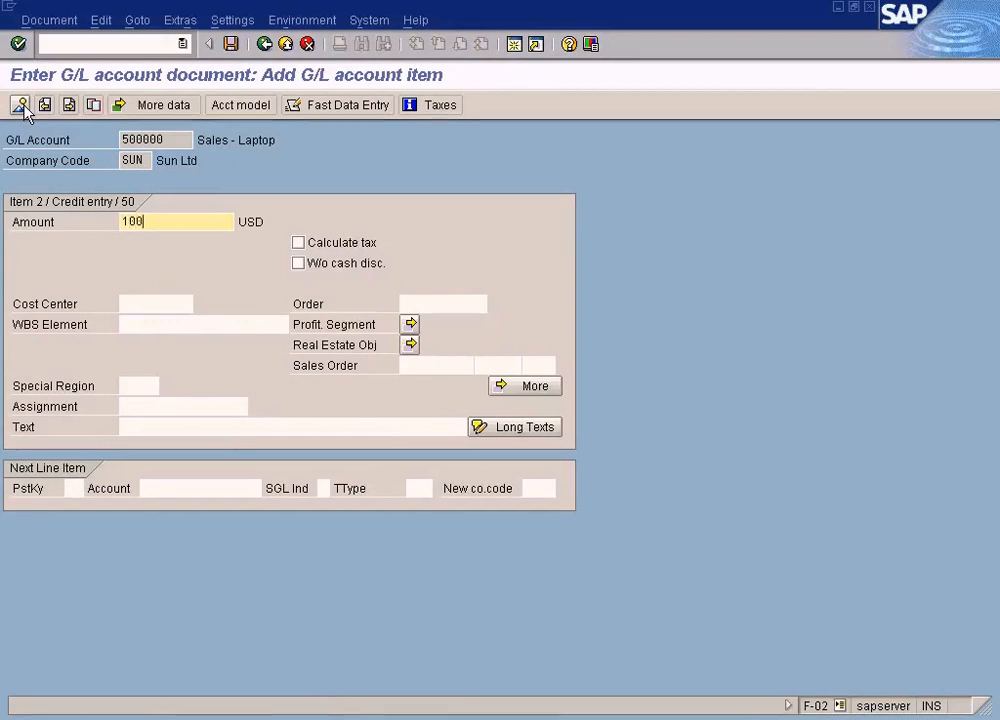
left_click(21, 106)
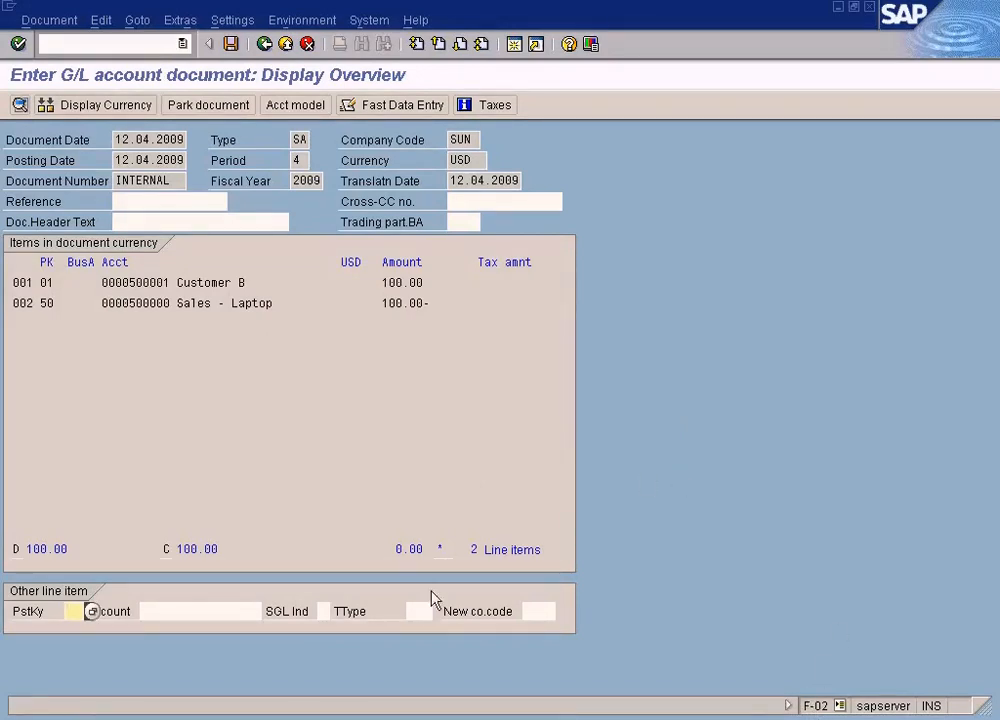
Step: Switch to the Enter G/L Account Document session for company code SUN
left_click(365, 716)
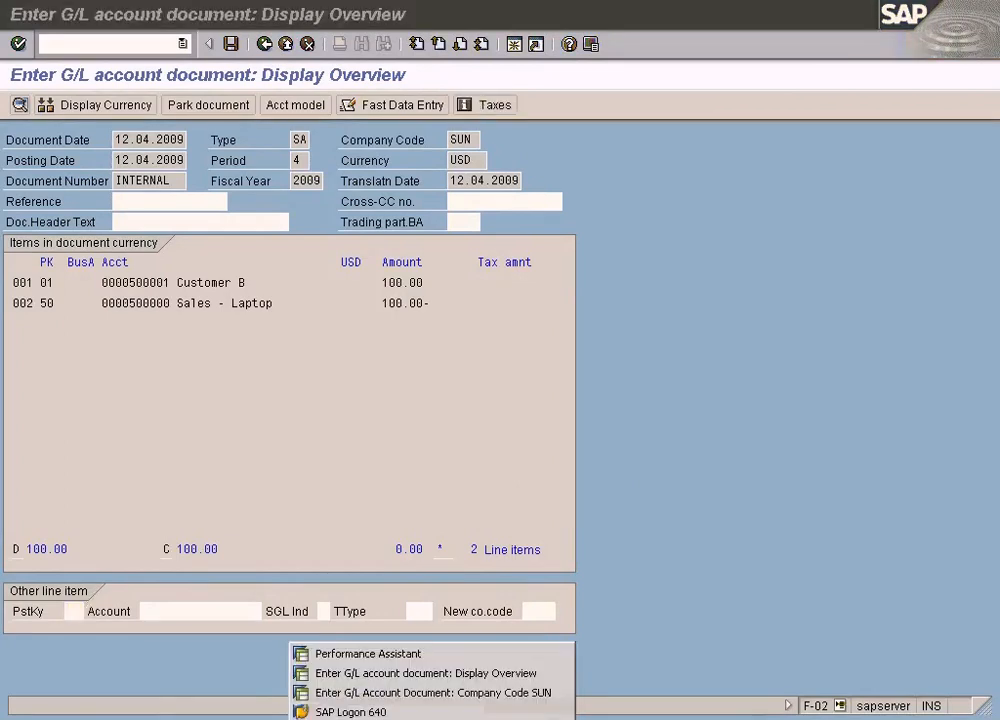
left_click(363, 686)
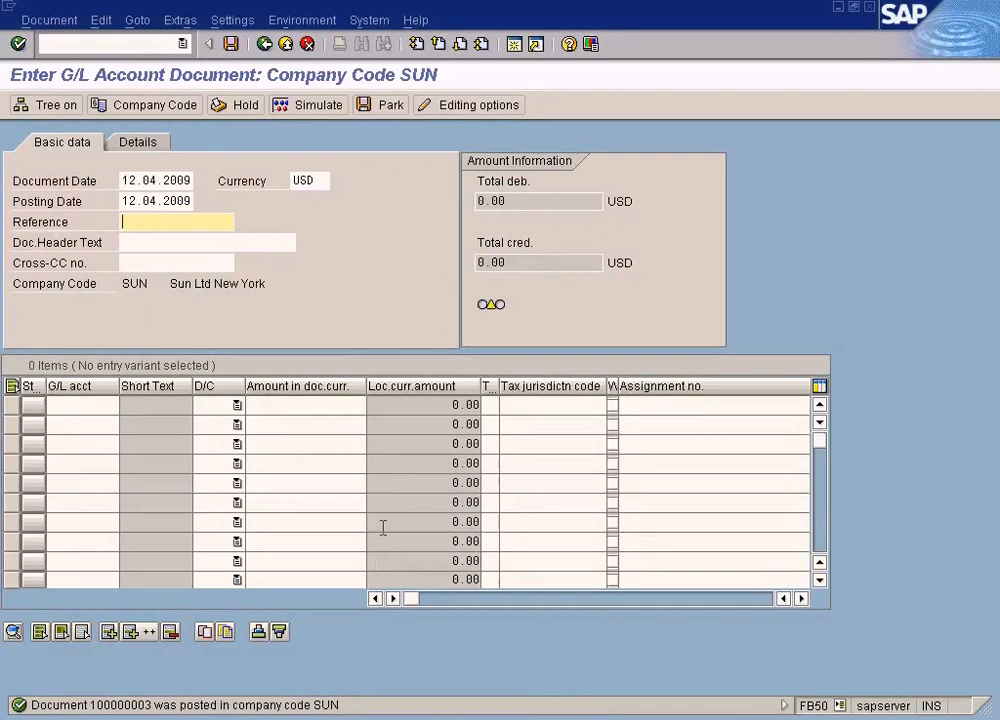
Step: Open a new session and launch the Accounts Receivable invoice entry from Document Entry in the SAP menu
left_click(514, 45)
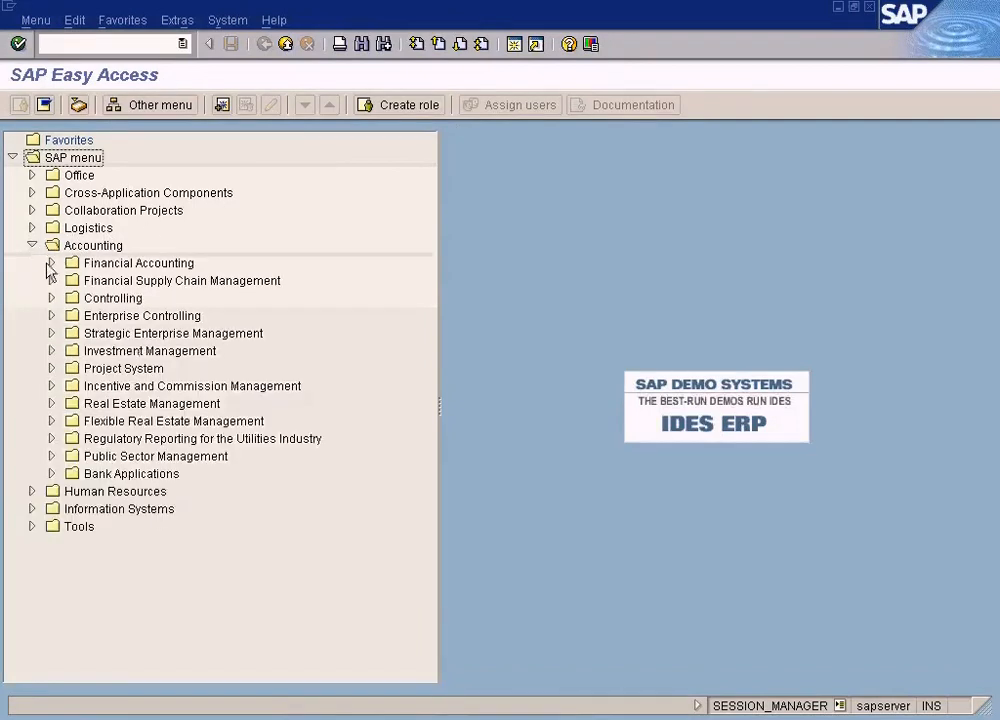
left_click(51, 263)
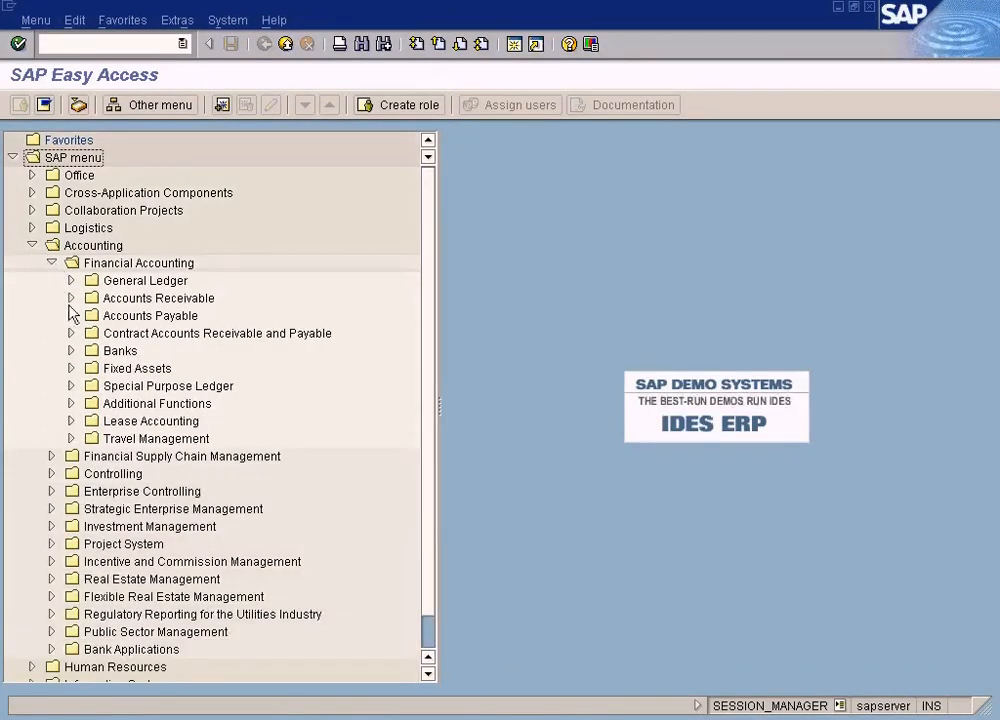
left_click(71, 298)
left_click(90, 315)
left_click(158, 334)
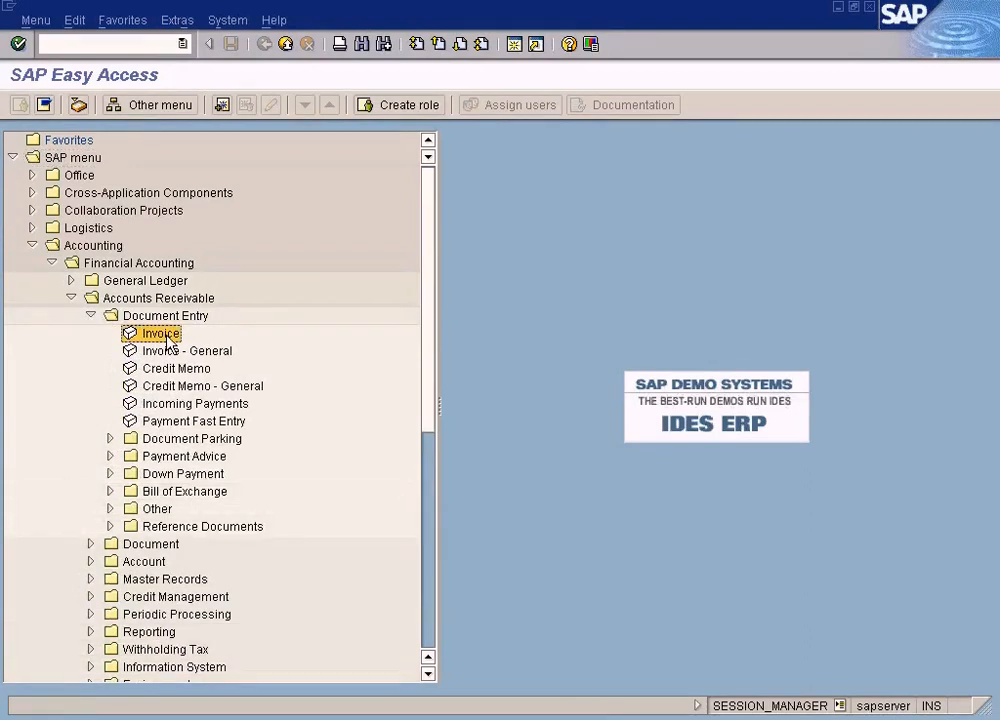
double_click(166, 339)
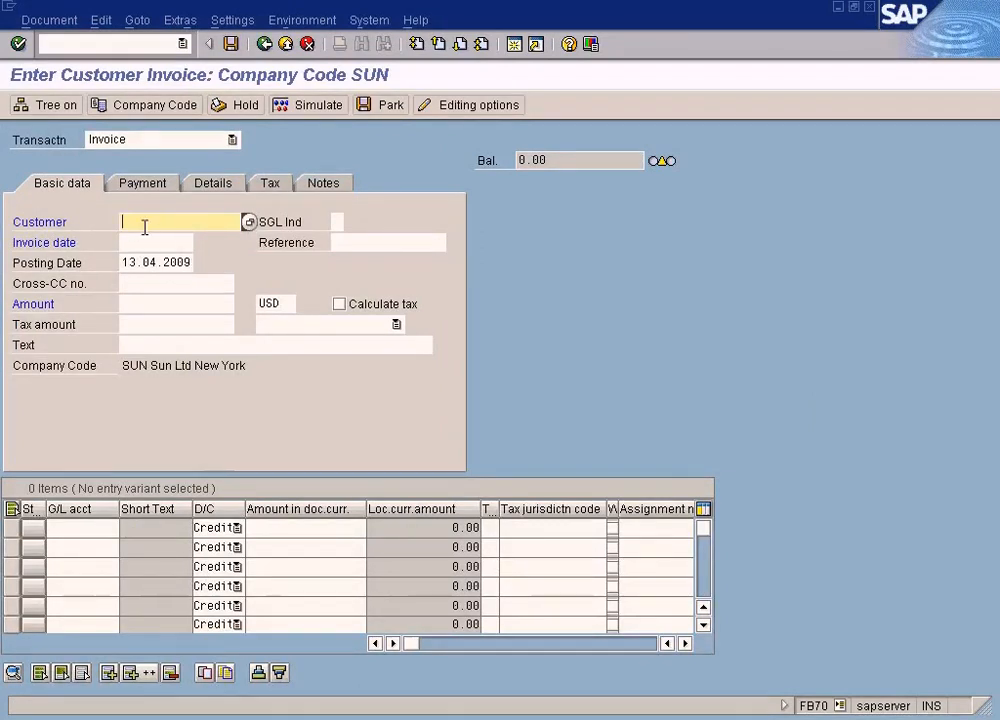
Step: Examine the customer invoice item grid and switch between the open posting sessions
left_click(89, 528)
left_click(328, 529)
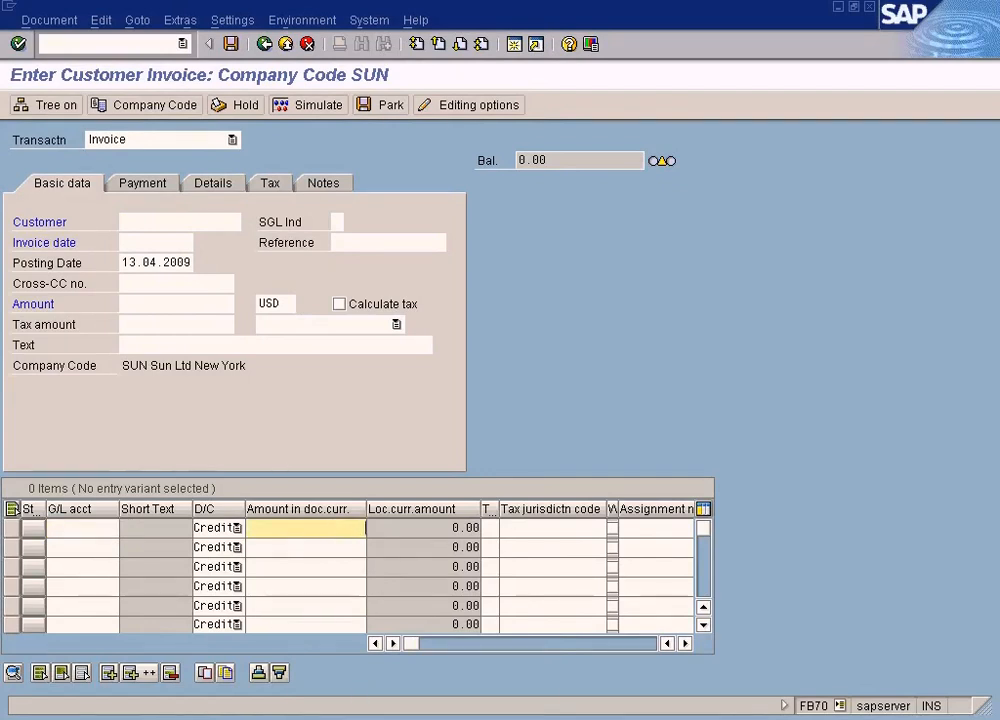
left_click(364, 718)
left_click(361, 698)
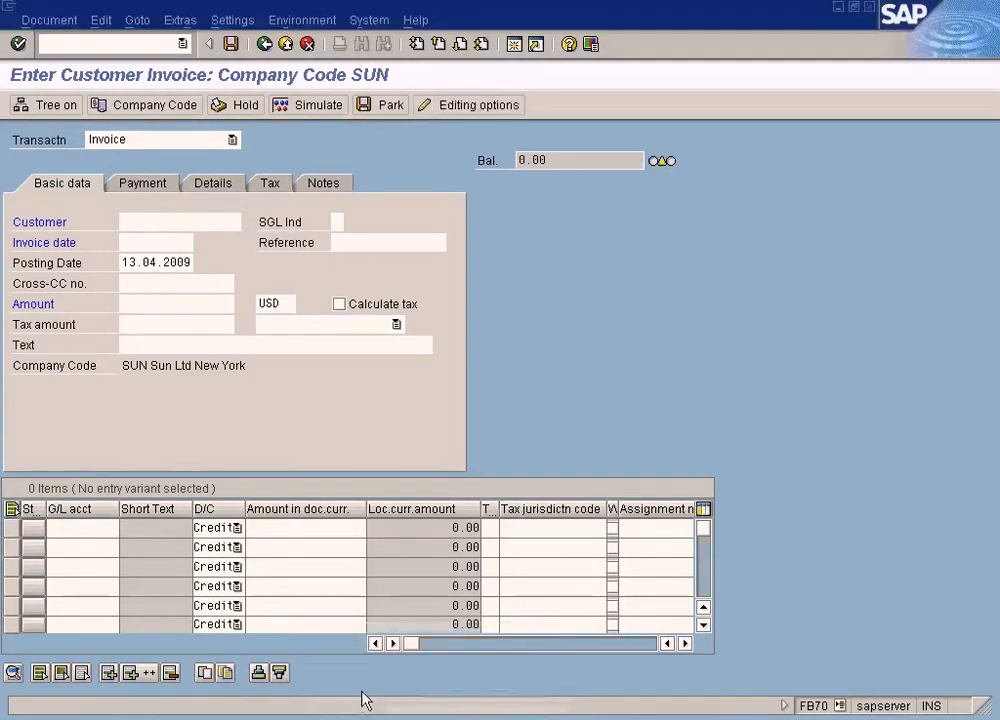
left_click(361, 710)
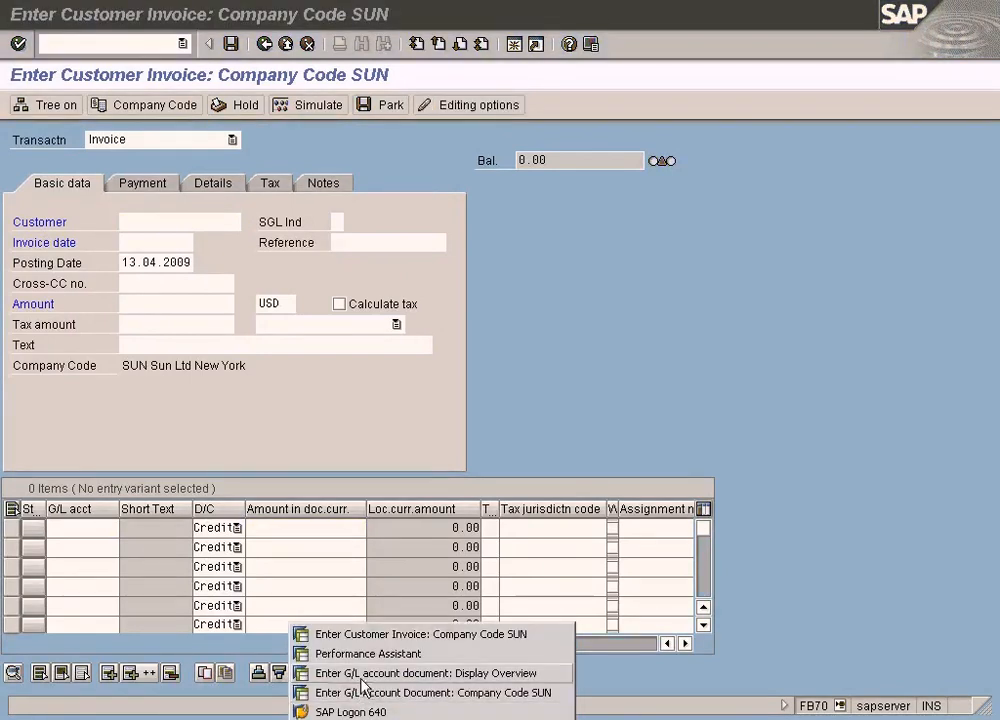
left_click(368, 672)
left_click(361, 710)
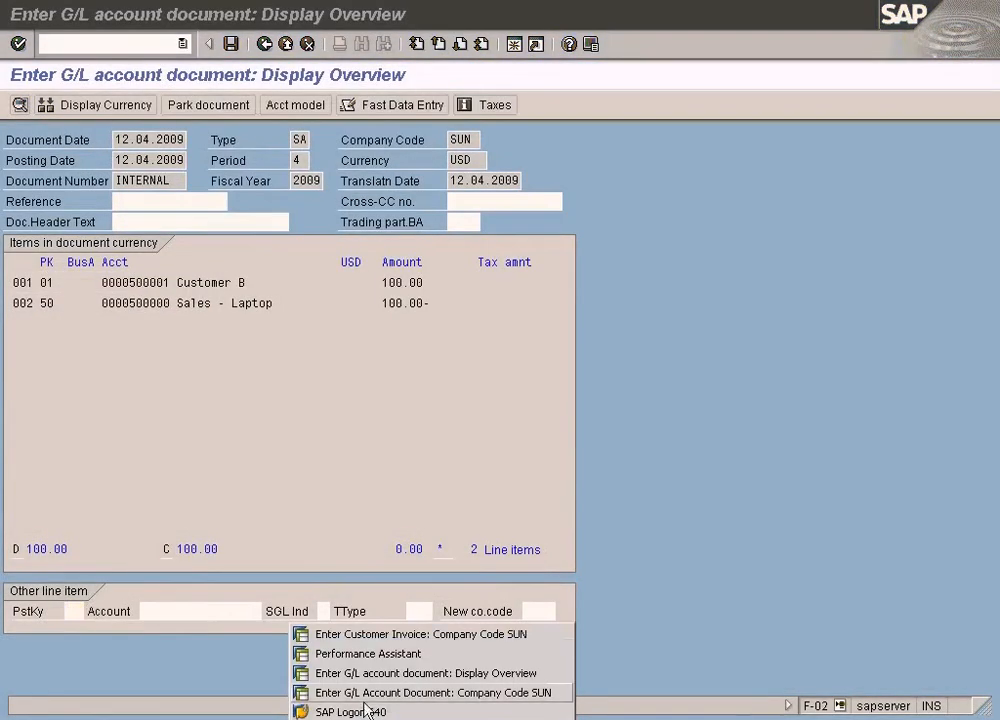
left_click(368, 691)
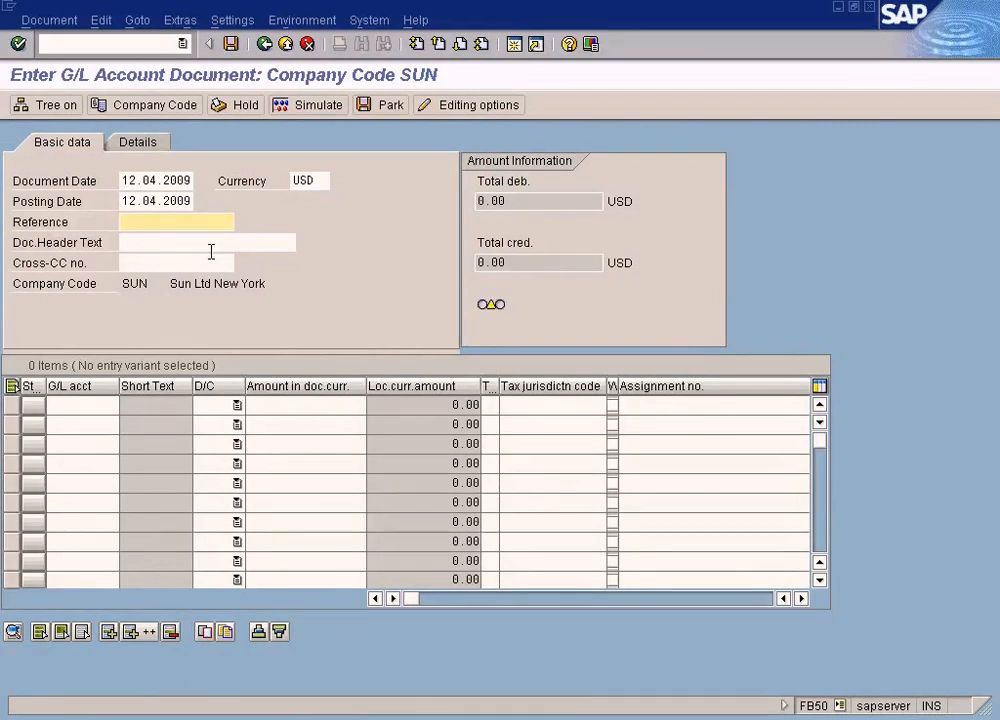
Step: Examine the header fields and line item grid of the G/L account document entry screen
left_click(181, 242)
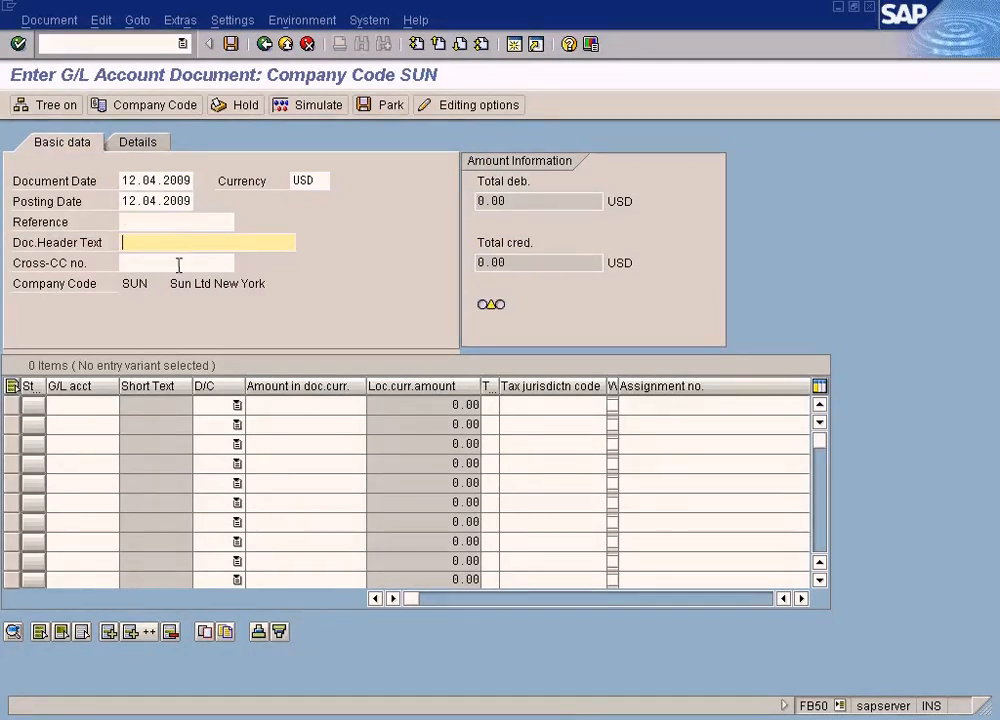
left_click(179, 223)
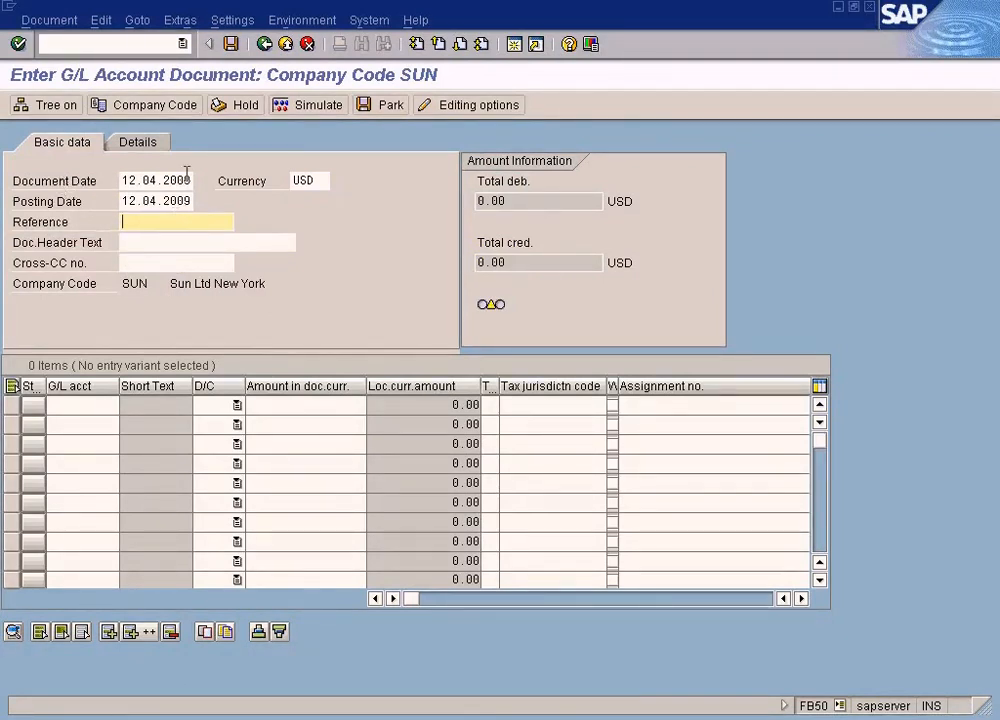
left_click(84, 406)
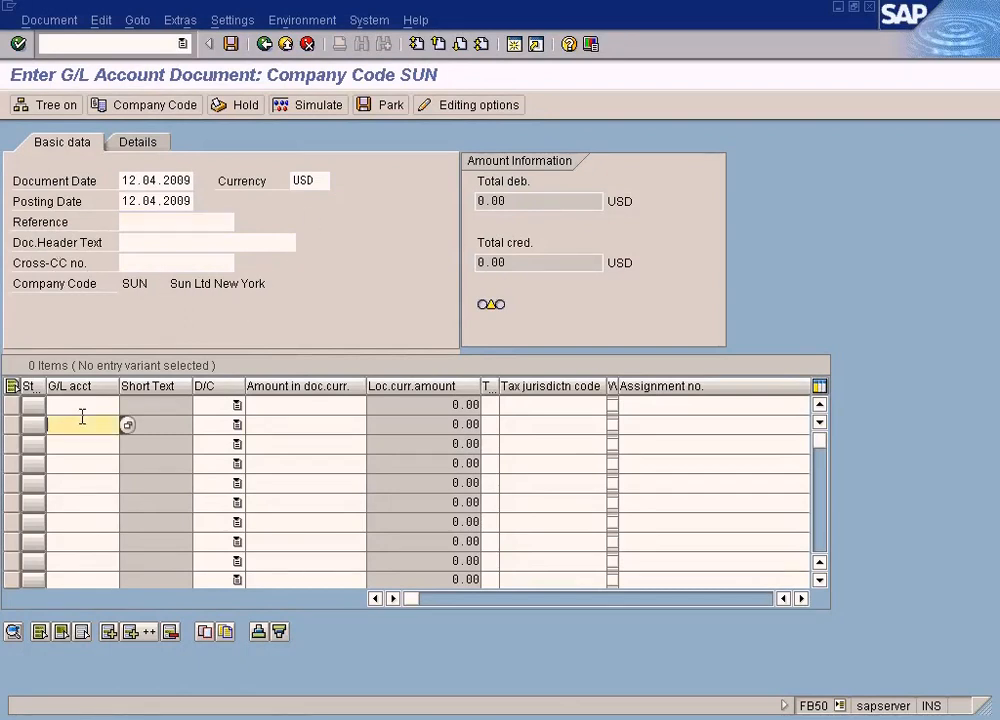
left_click(288, 406)
left_click(77, 406)
left_click(292, 405)
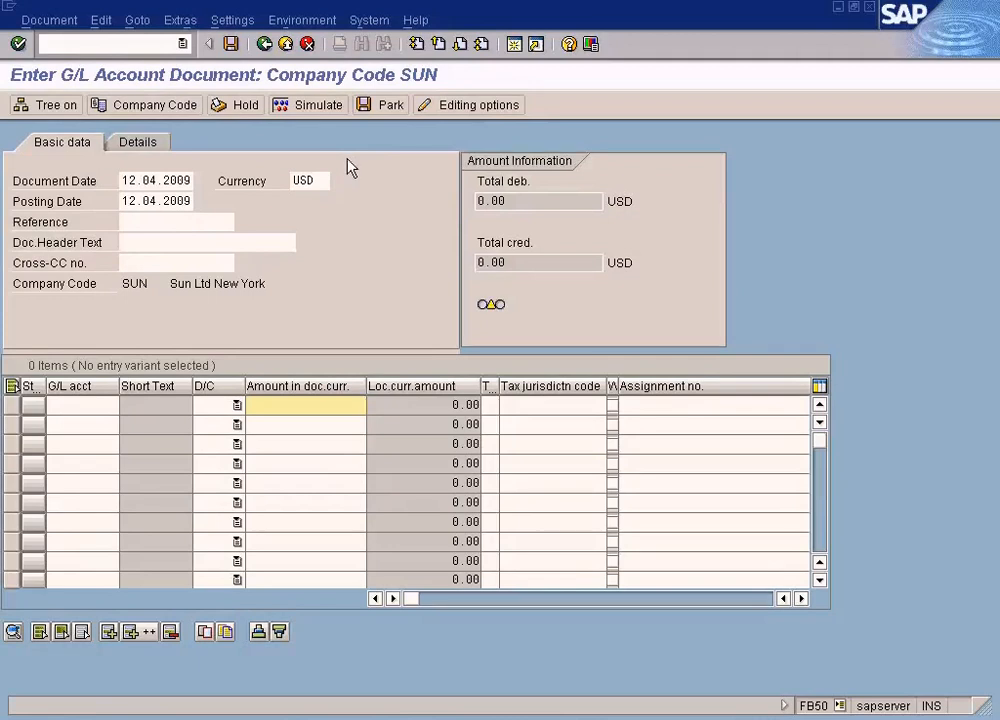
Step: Switch back to the document overview session and post the customer invoice document
left_click(372, 719)
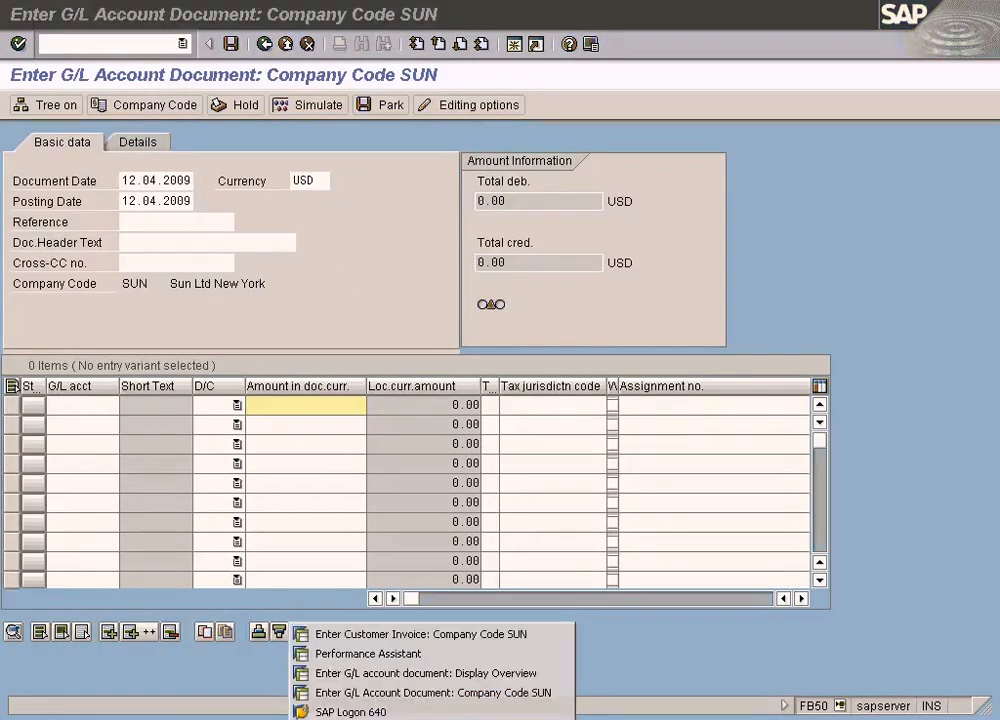
left_click(395, 676)
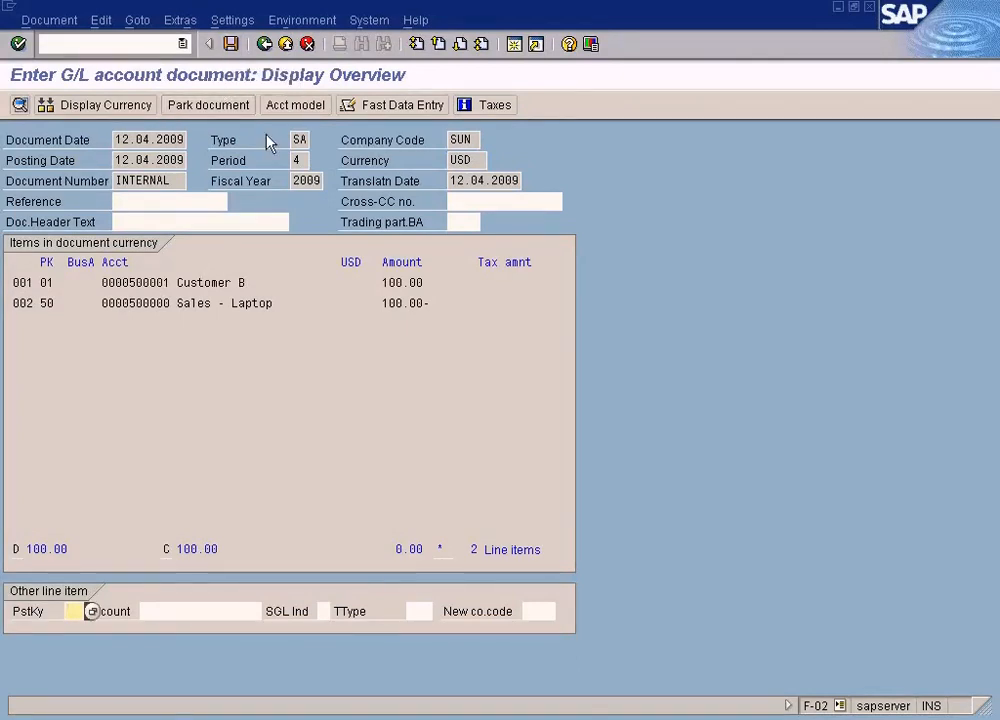
left_click(231, 44)
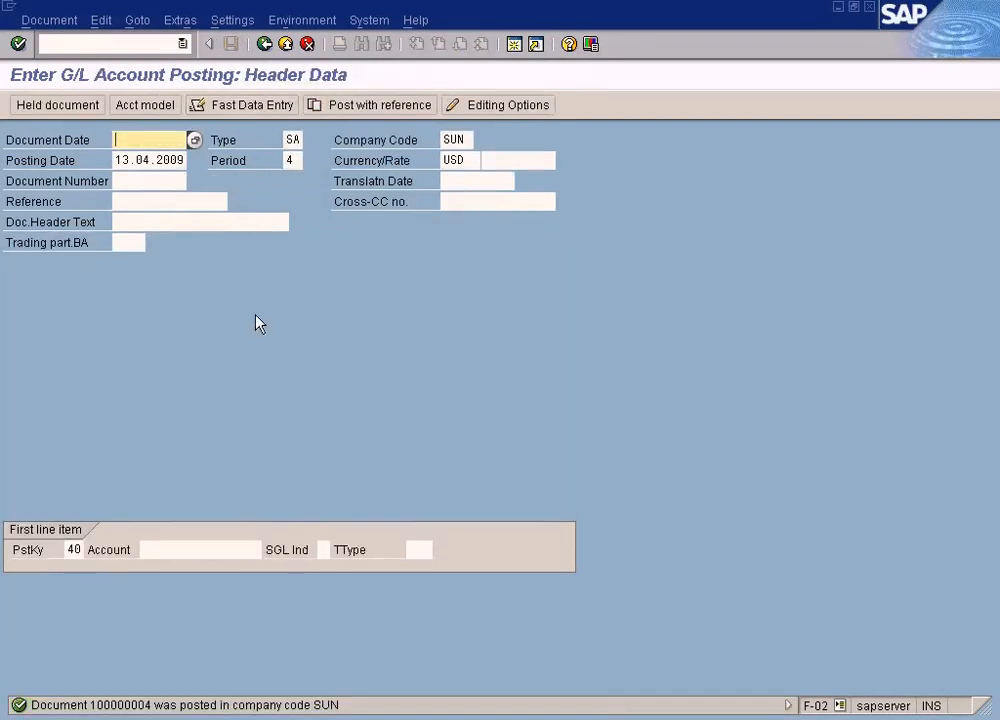
Step: Copy the posting date 13.04.2009 into the new document's document date
left_click_drag(117, 160, 194, 162)
key("ctrl+c")
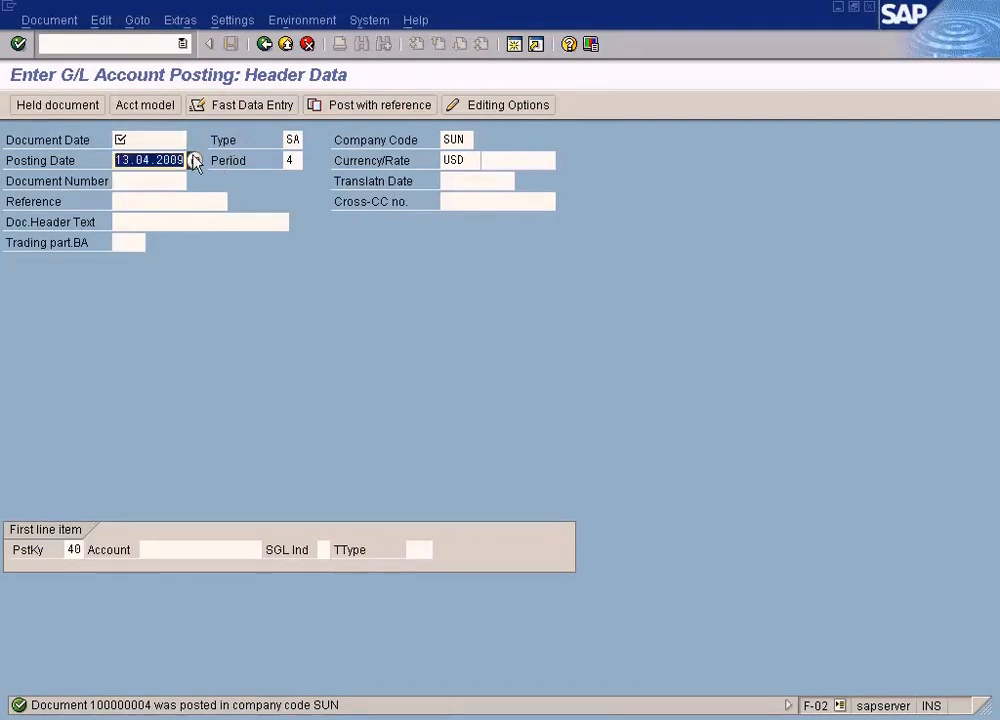
left_click(155, 138)
key("ctrl+v")
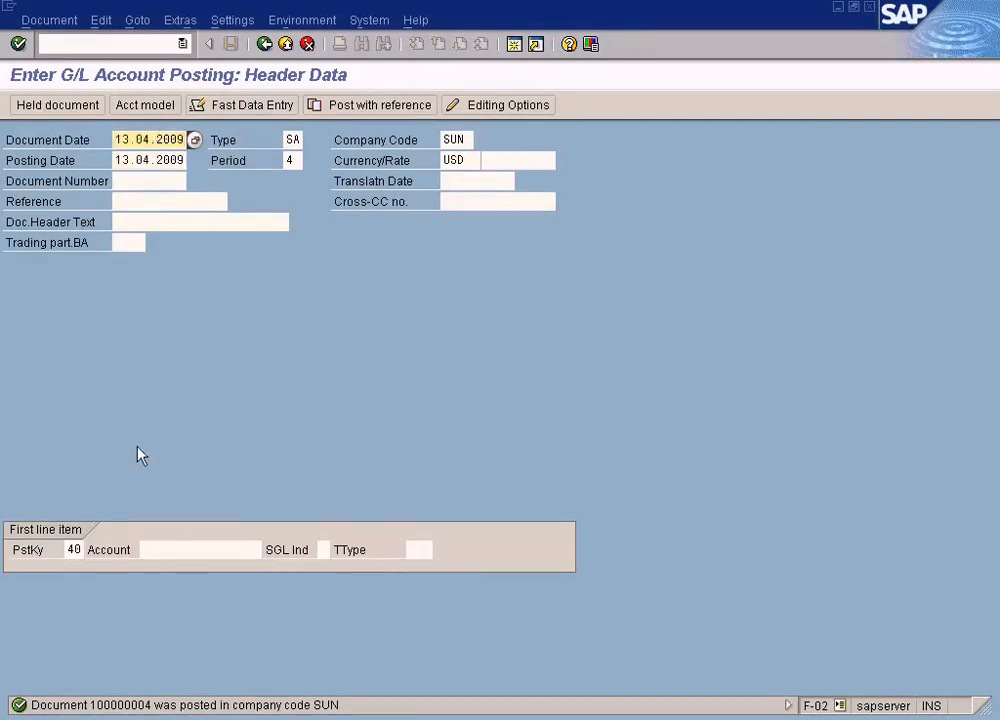
Step: Set the first line item's posting key to 31 Invoice
left_click(76, 549)
left_click(90, 552)
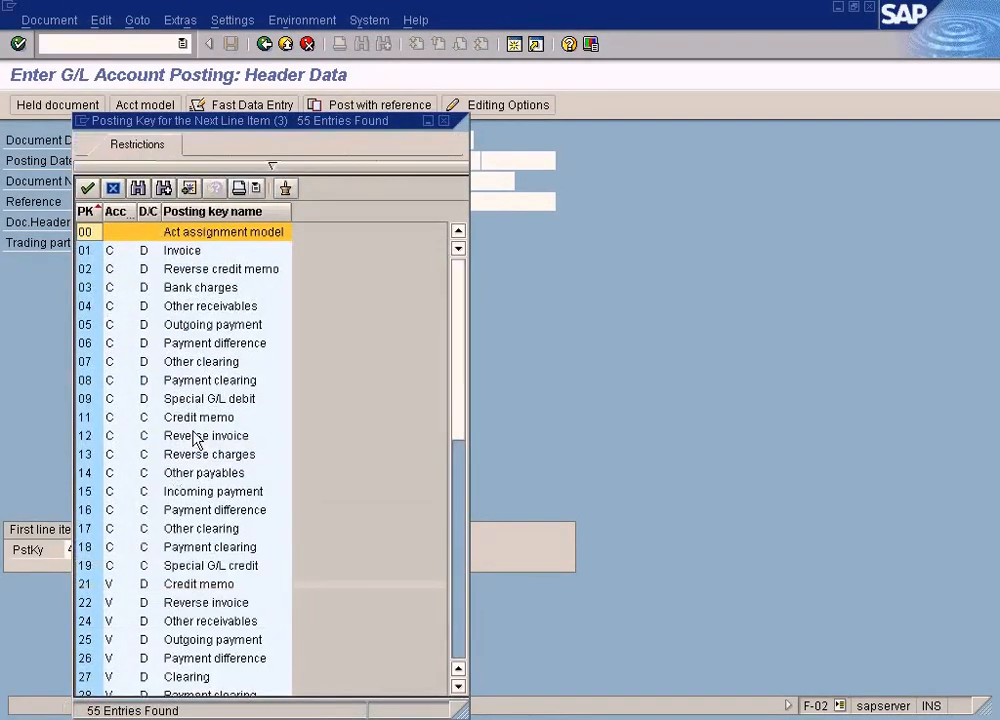
left_click_drag(337, 128, 407, 127)
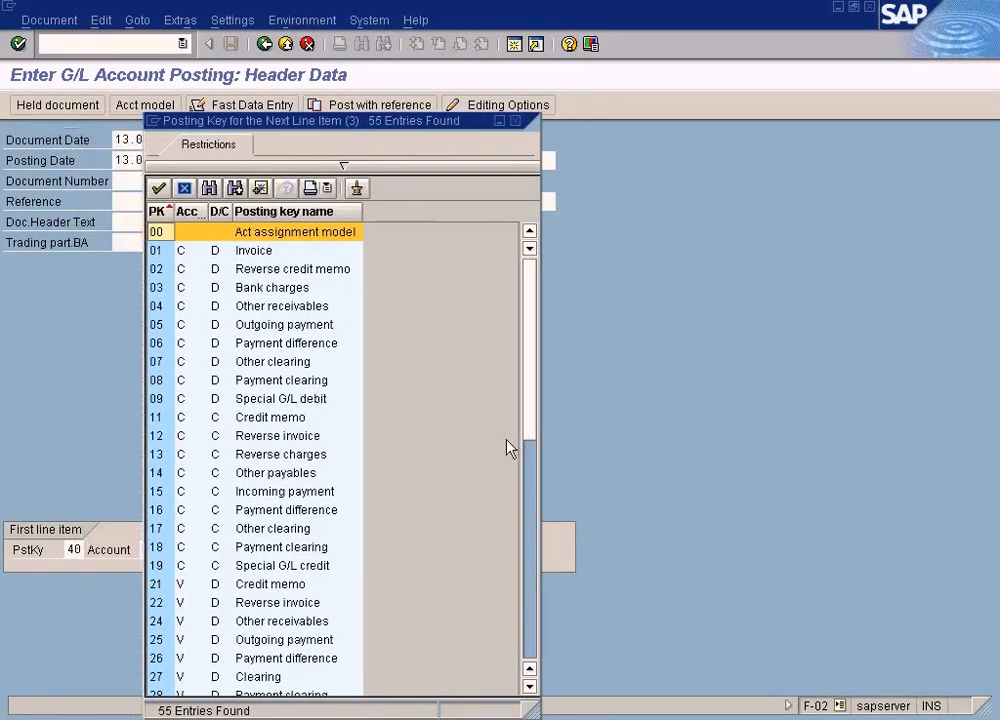
left_click(529, 549)
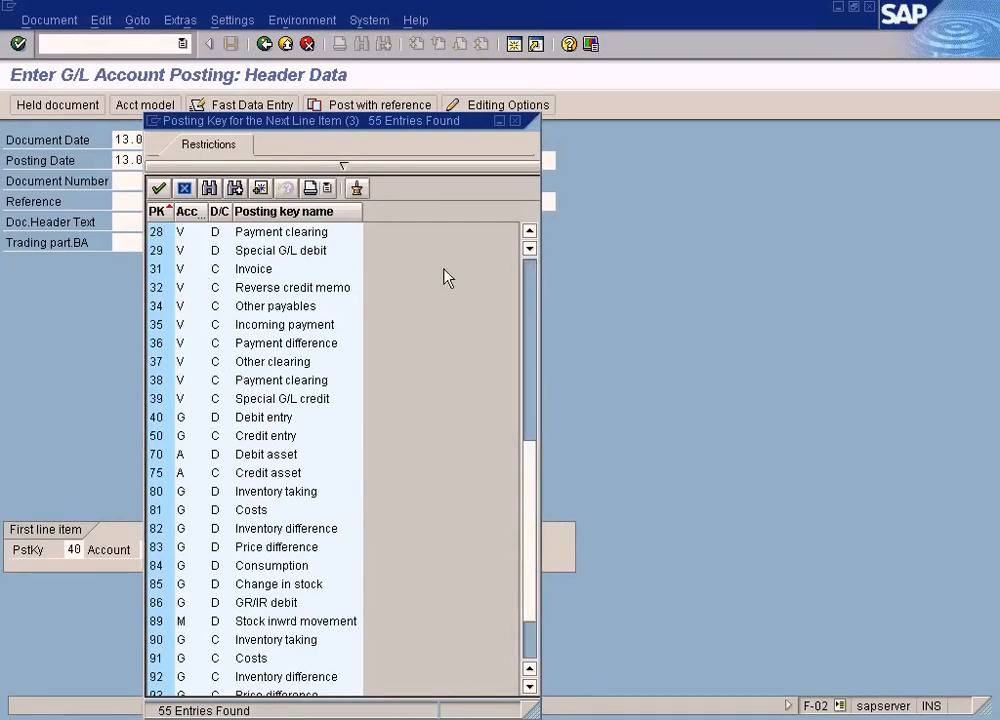
left_click(155, 268)
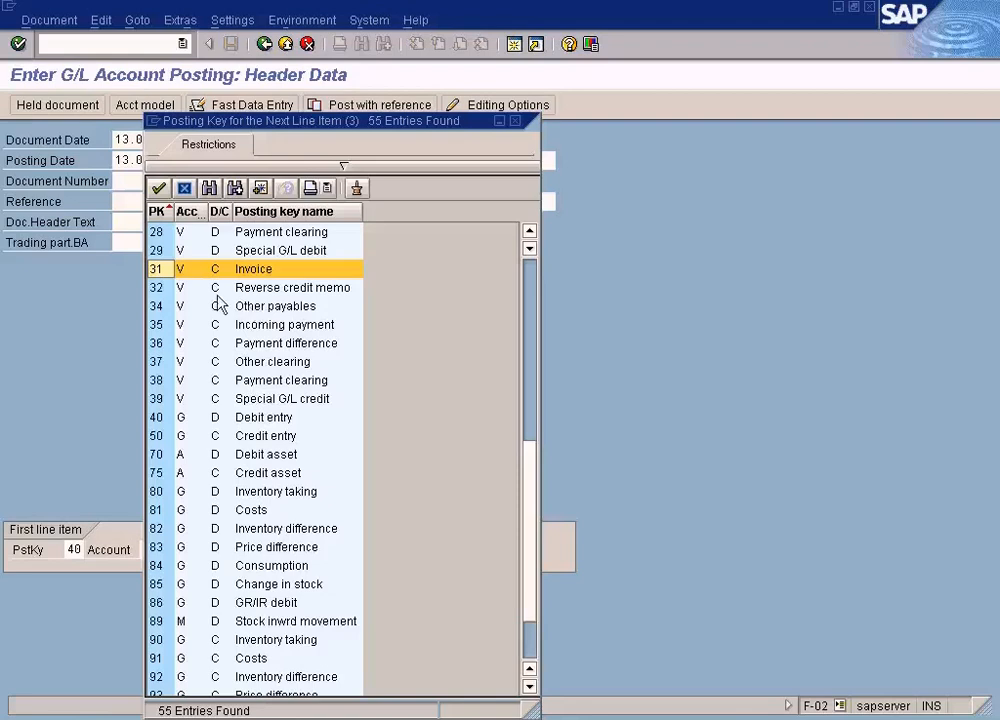
left_click(188, 272)
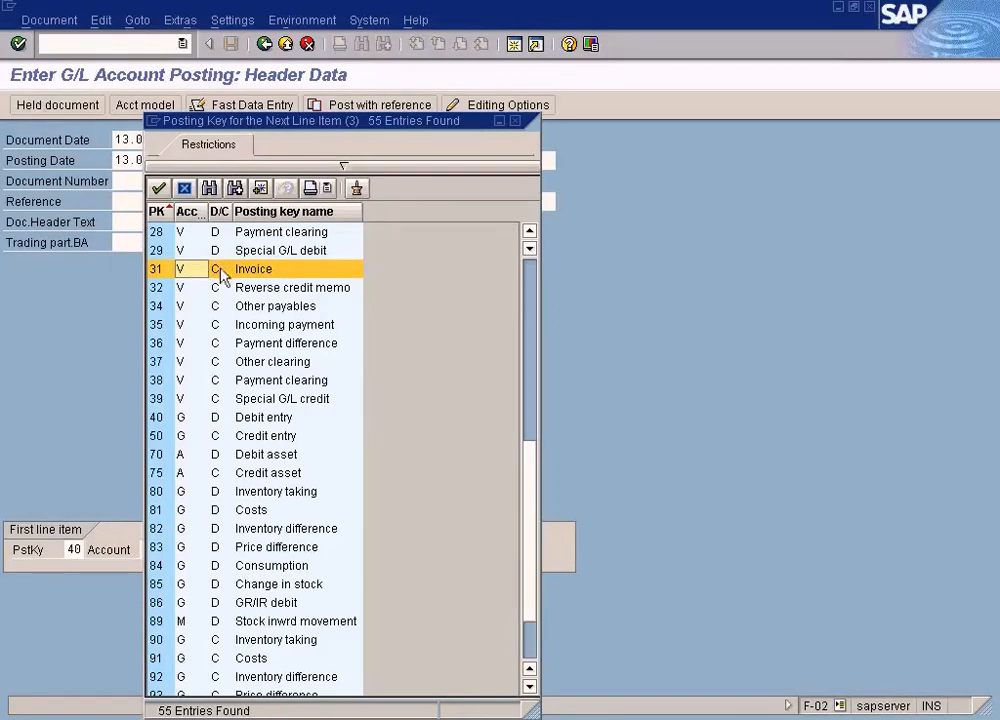
left_click(221, 277)
double_click(193, 281)
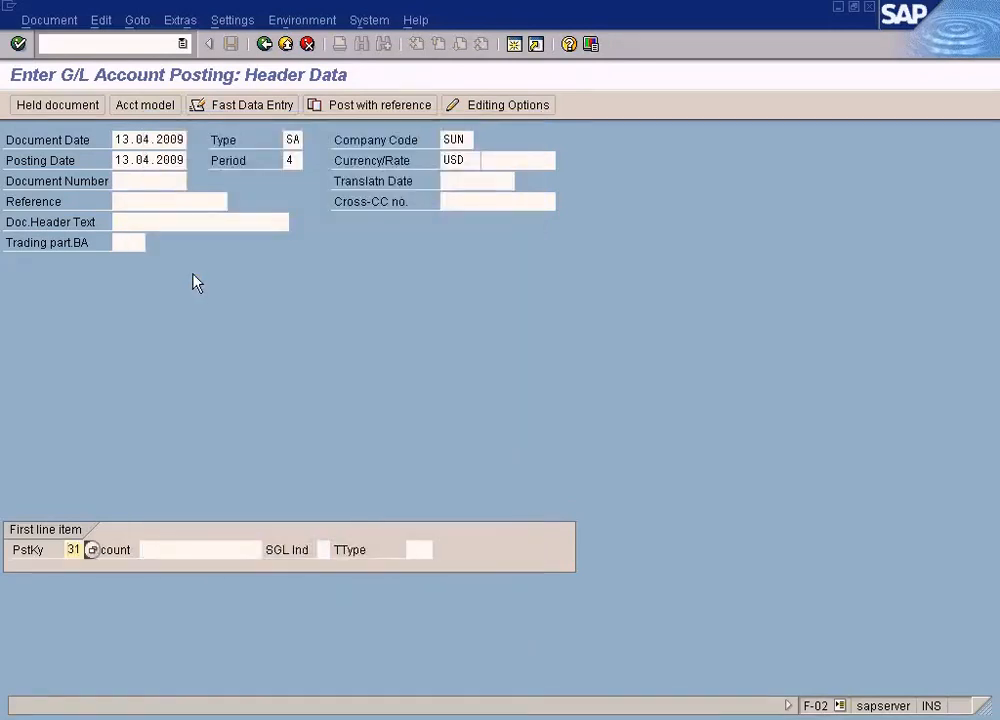
Step: Select Vendor A as the first line item's account and continue to the vendor item
left_click(176, 548)
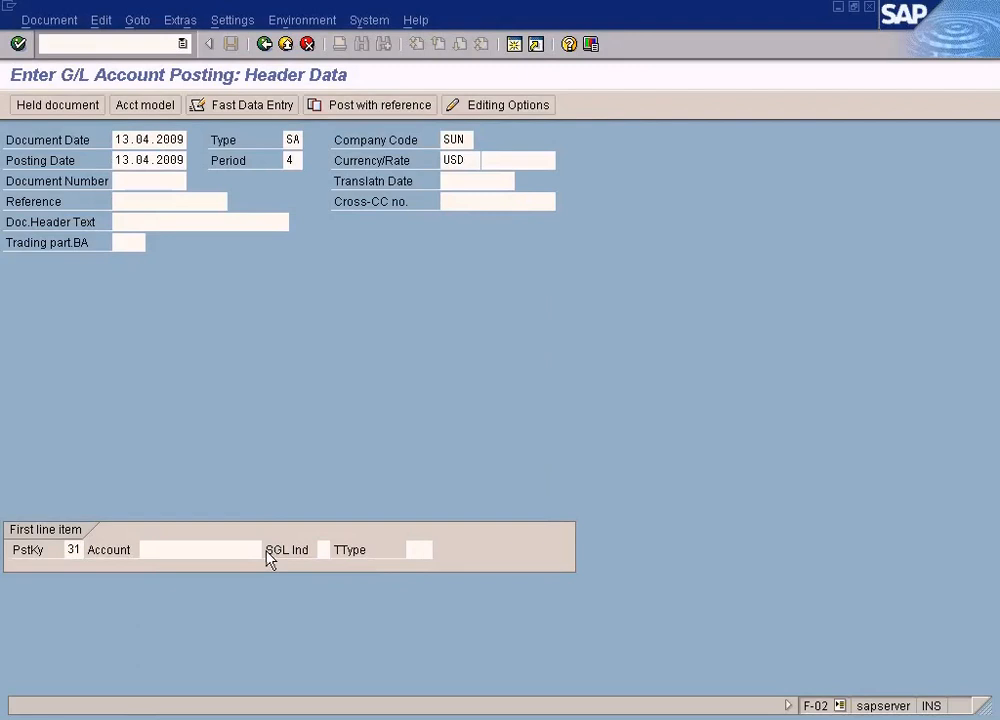
key("F4")
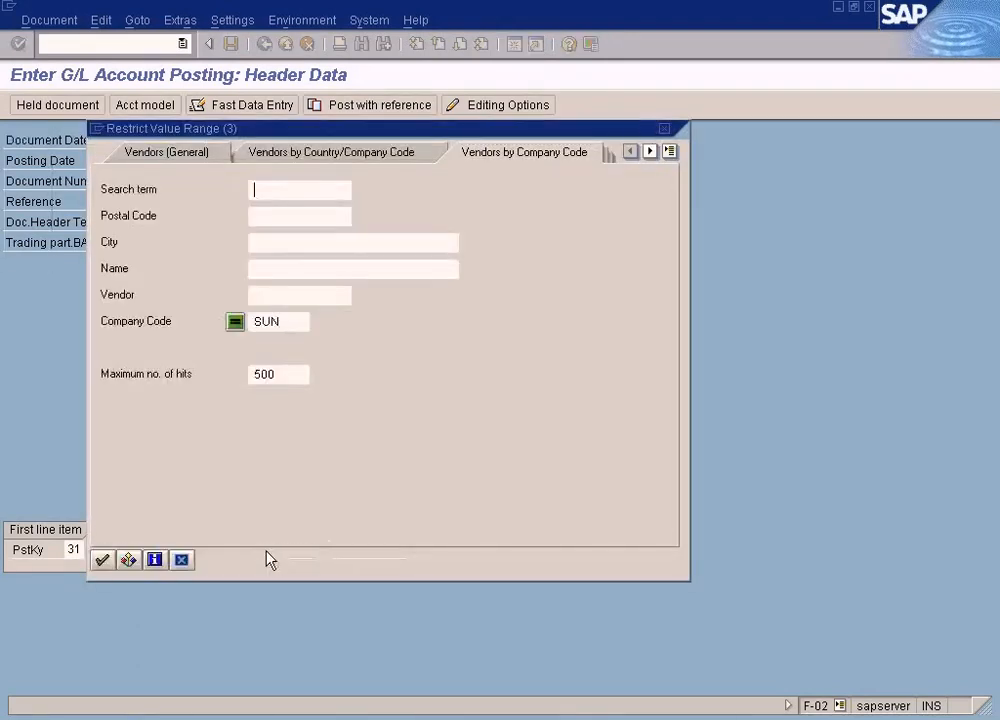
left_click_drag(350, 132, 466, 132)
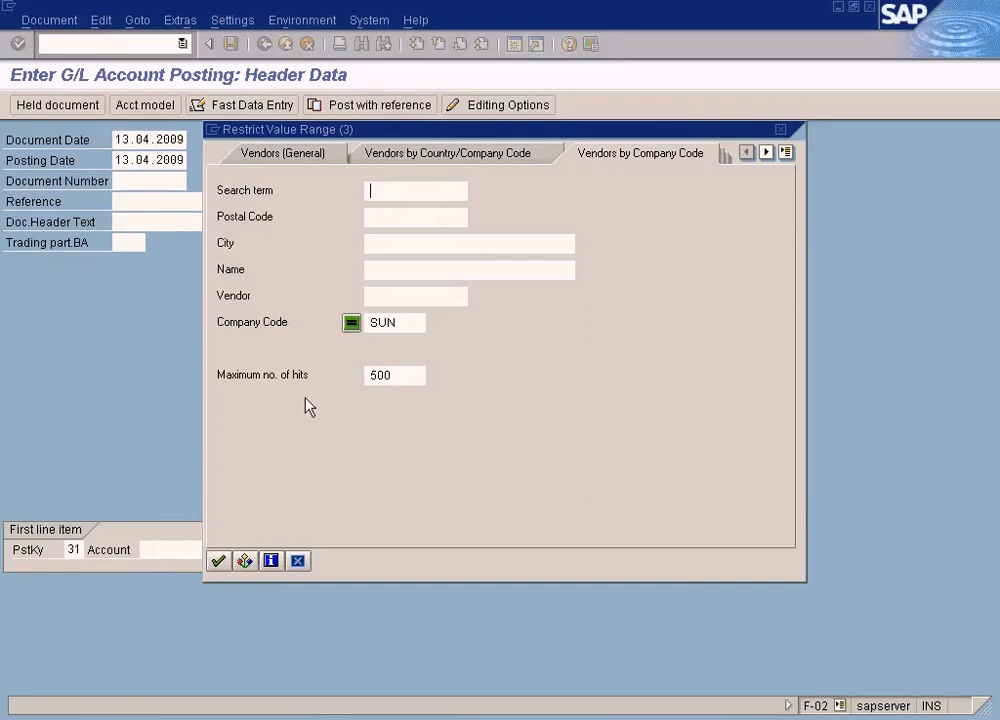
left_click(218, 561)
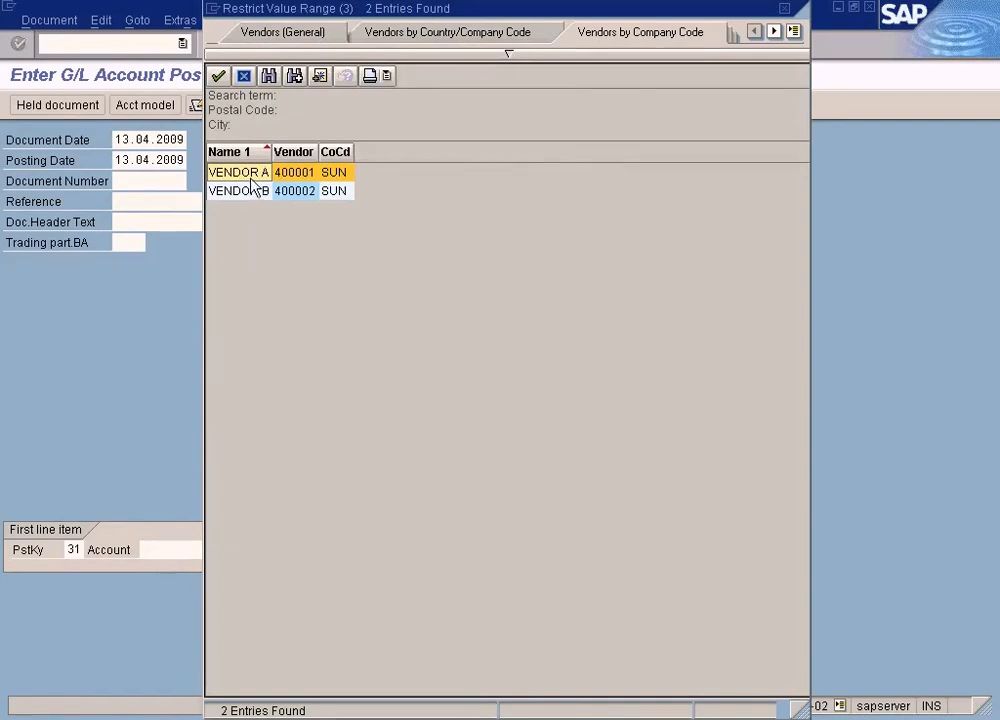
double_click(254, 183)
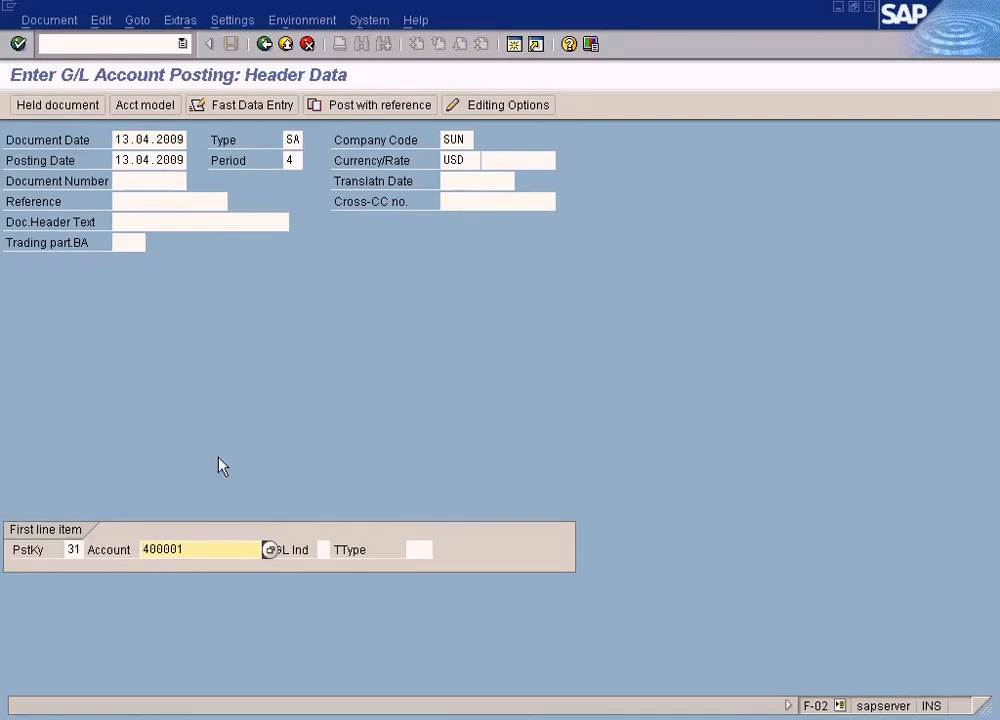
key("Return")
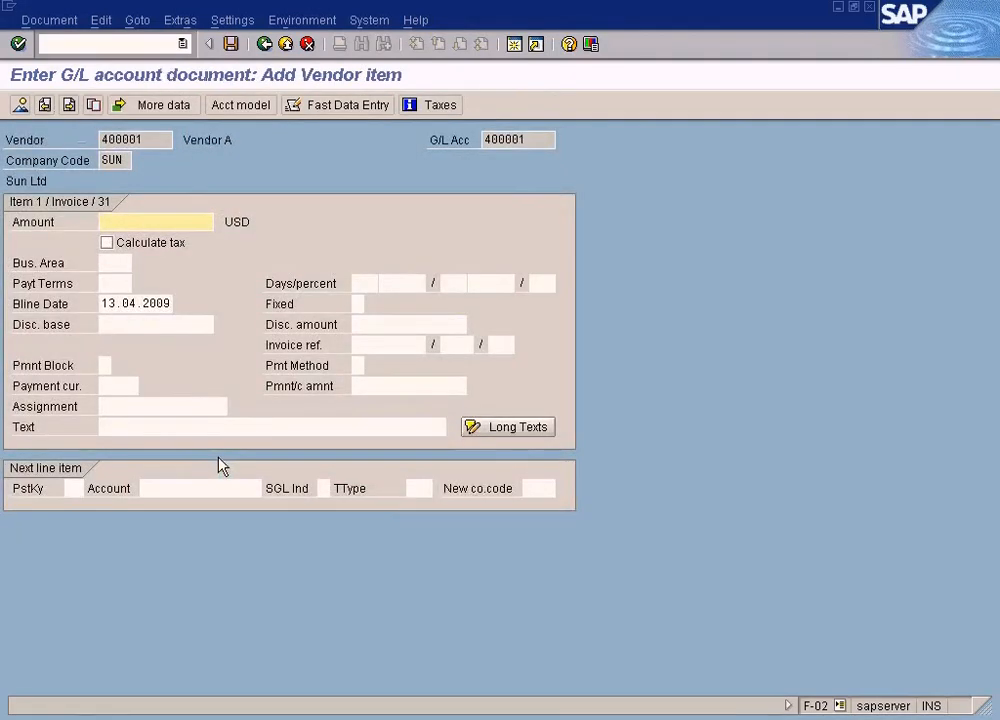
Step: Enter 50 as the vendor item amount, then exit the posting and discard the entered data
type("200")
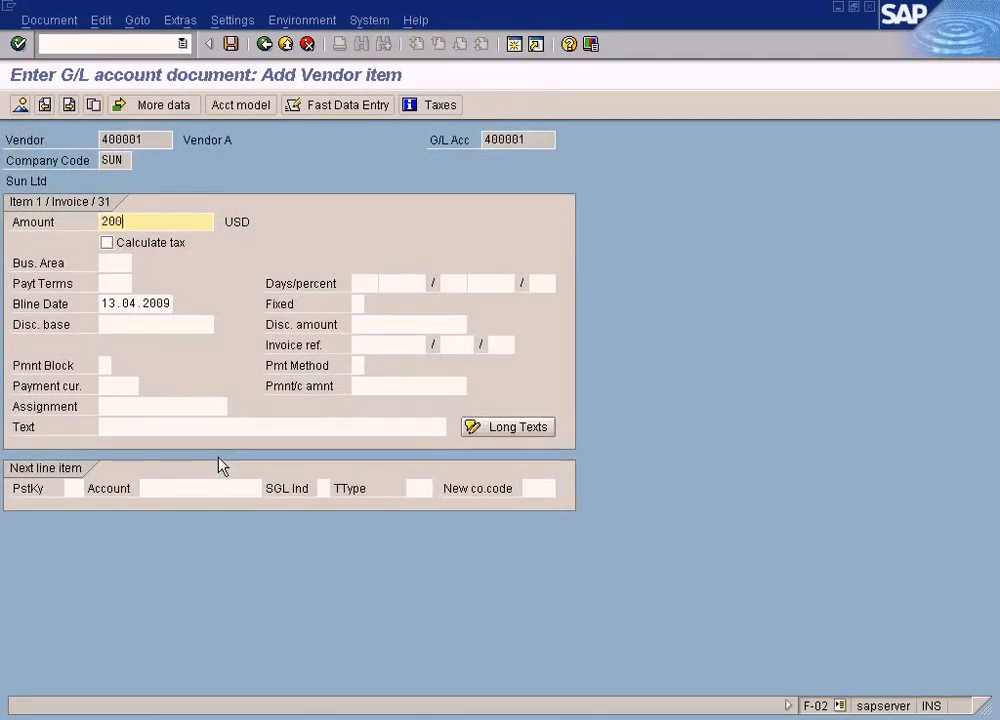
key("BackSpace")
key("BackSpace")
key("BackSpace")
type("50")
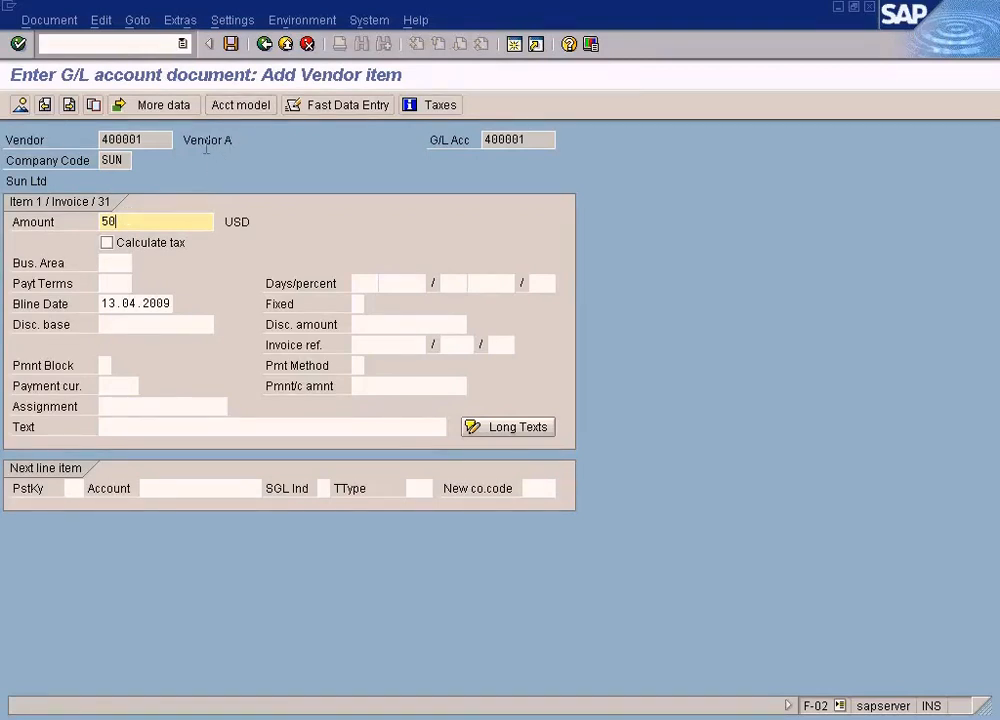
left_click(266, 45)
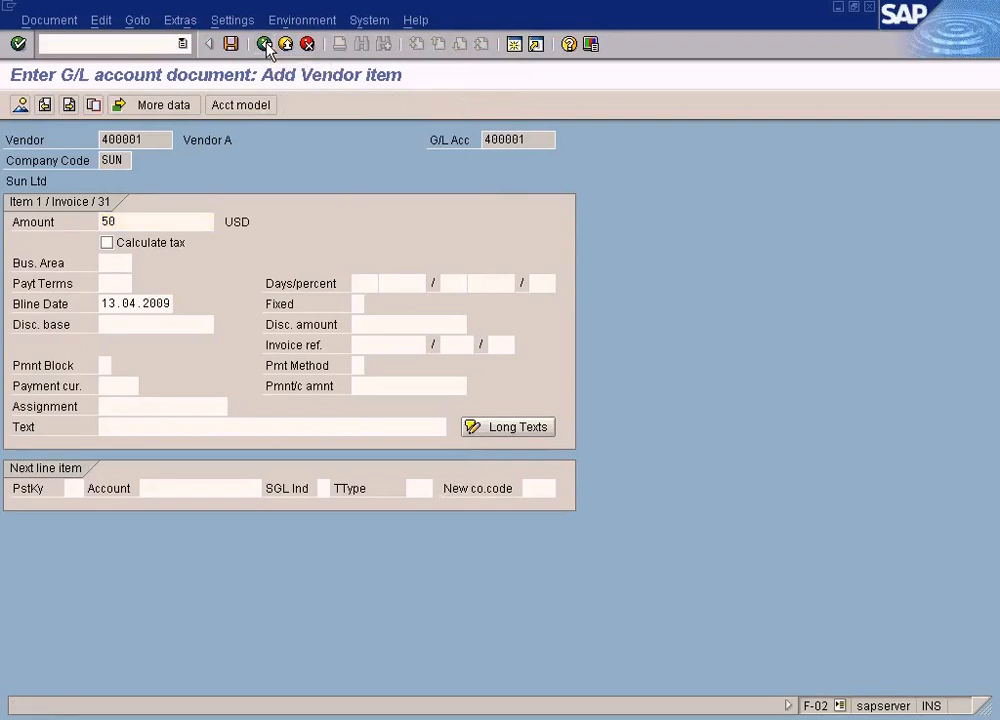
double_click(190, 276)
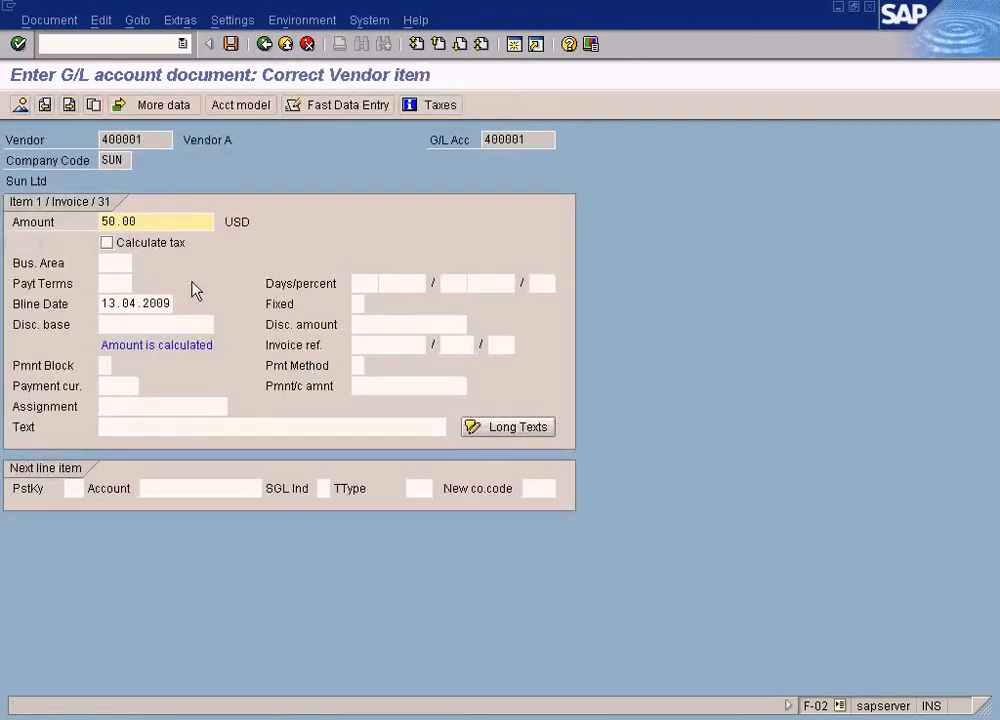
left_click(286, 45)
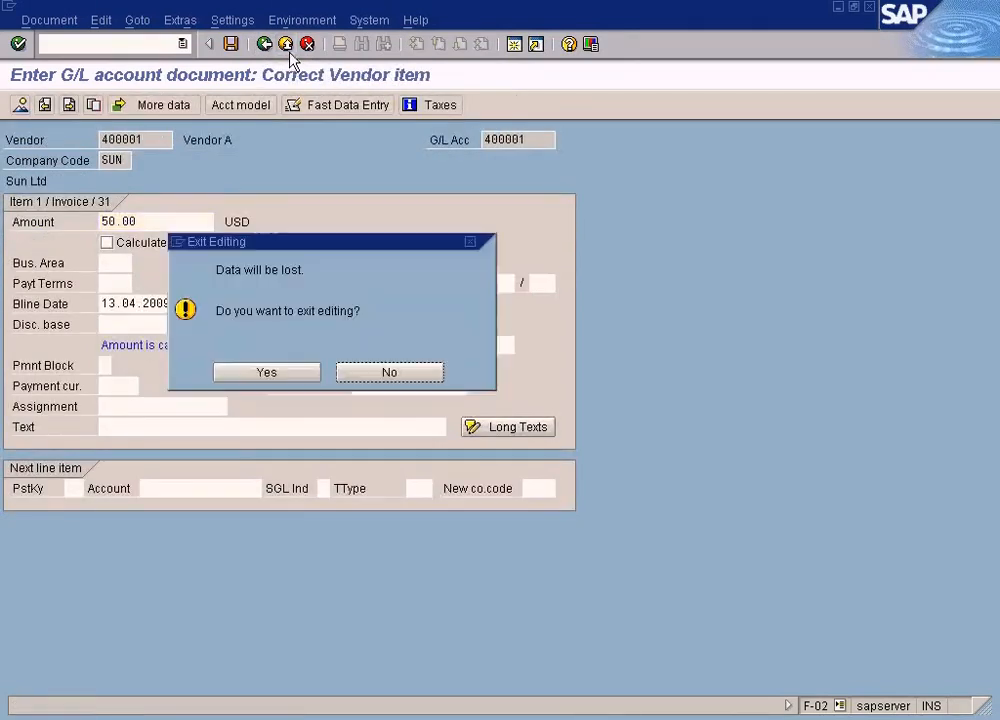
left_click(266, 373)
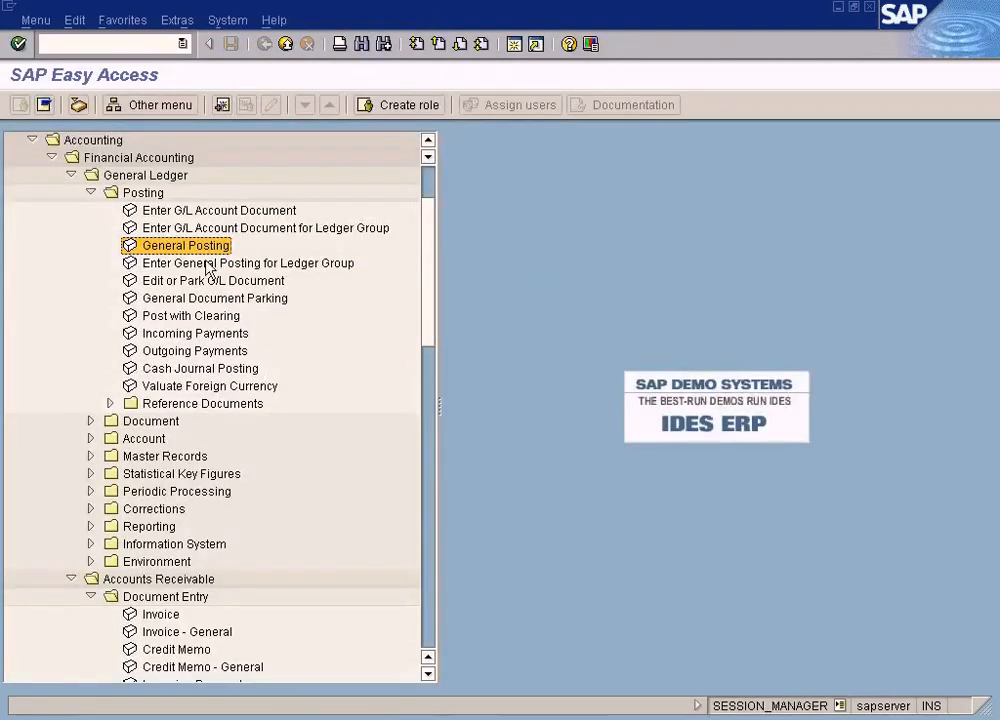
Step: Restart General Posting and copy the posting date 13.04.2009 into the document date
double_click(205, 248)
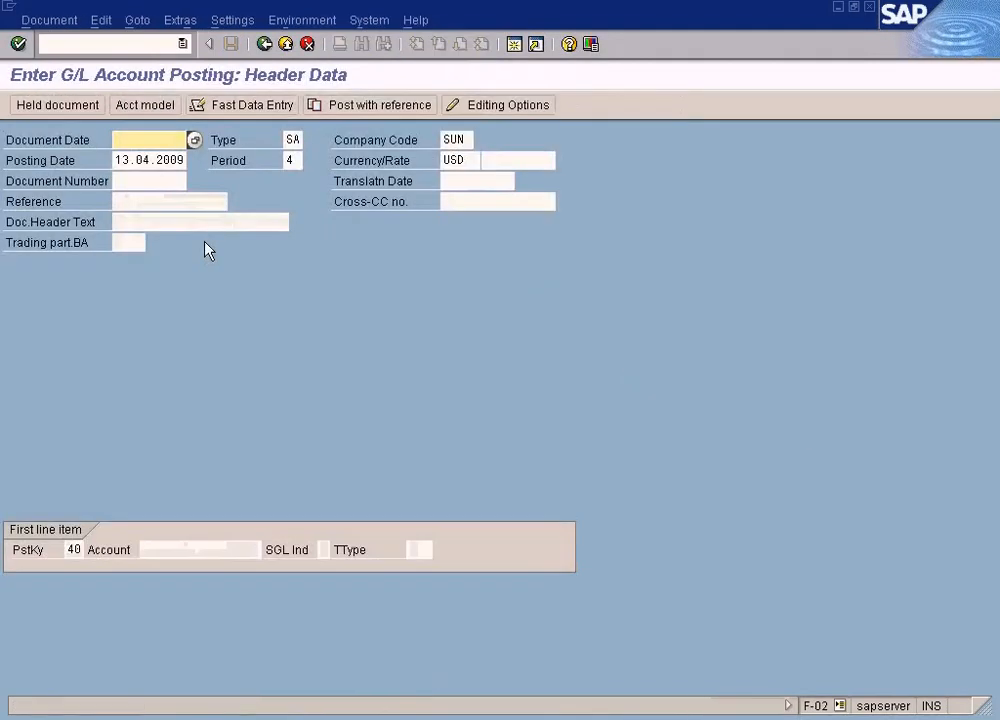
left_click(117, 158)
left_click(119, 161)
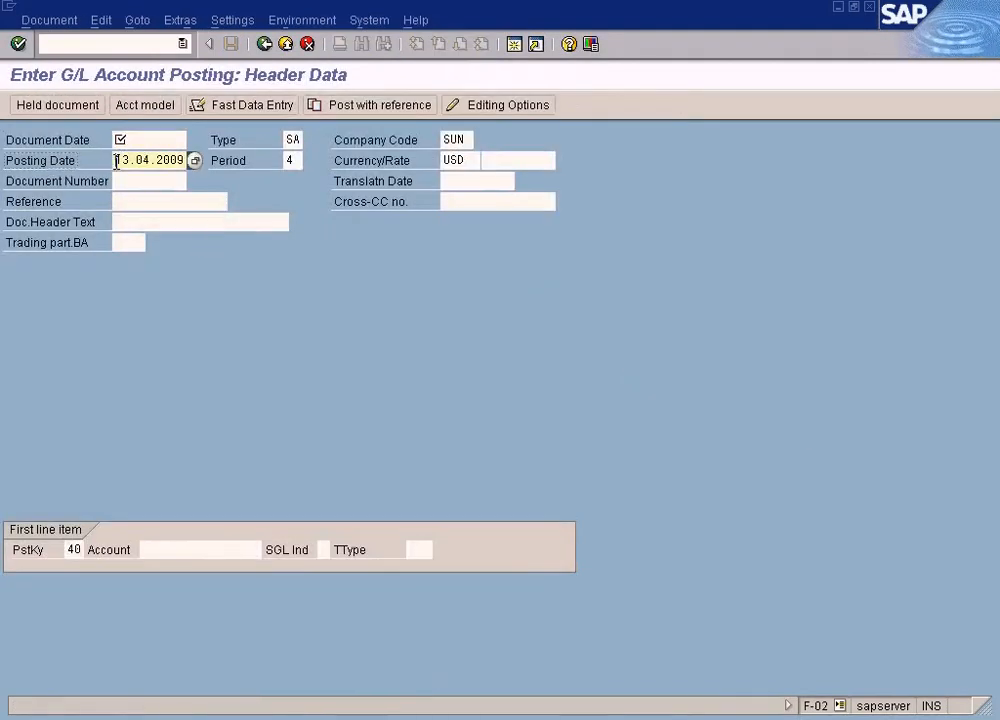
double_click(121, 161)
key("ctrl+c")
left_click(122, 137)
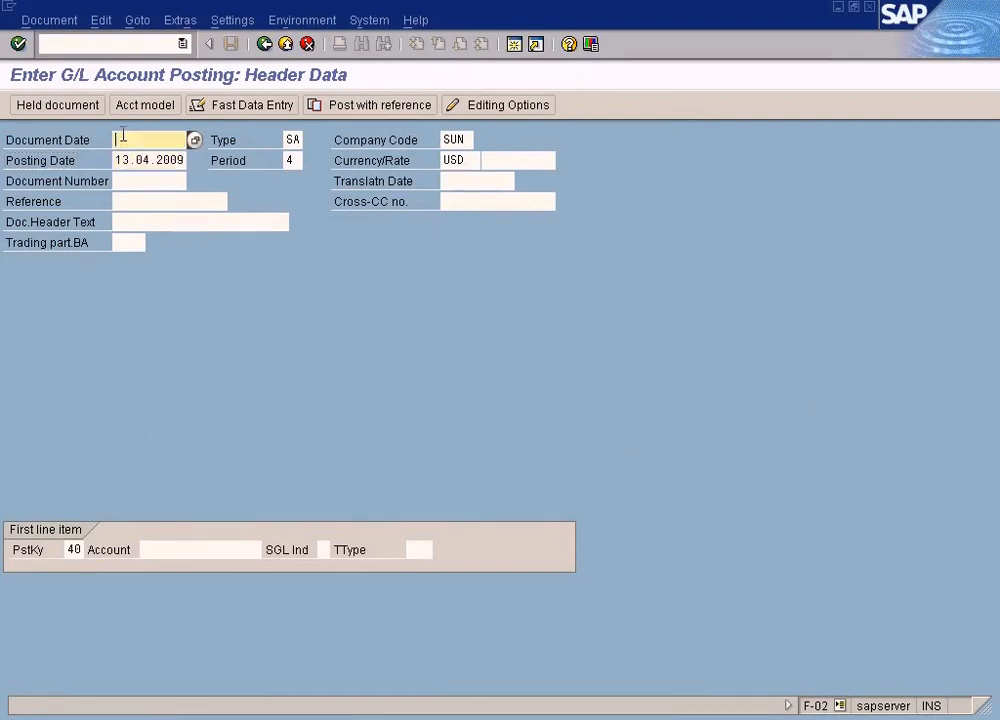
key("ctrl+v")
Step: Set the first line item's posting key to 31 Invoice
left_click(72, 549)
key("BackSpace")
key("BackSpace")
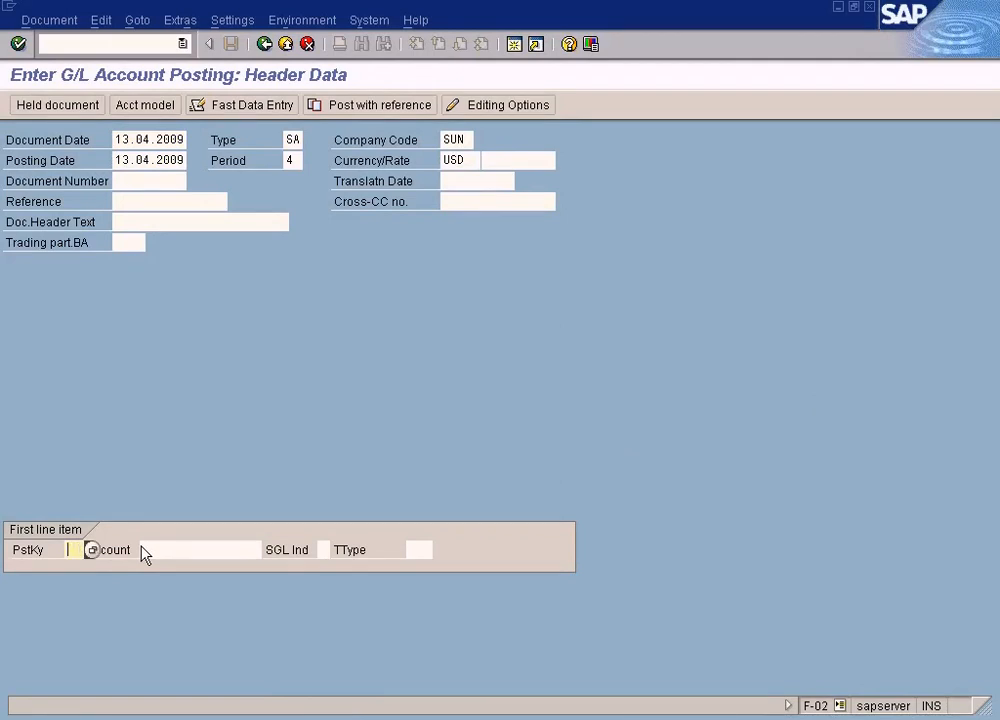
left_click(91, 550)
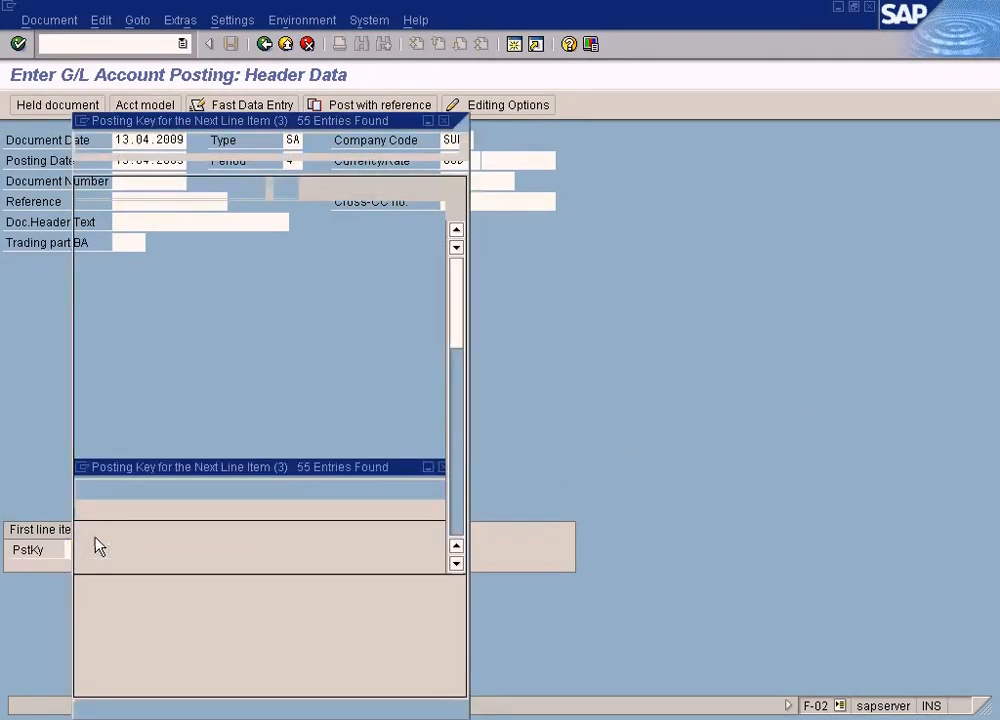
left_click(464, 551)
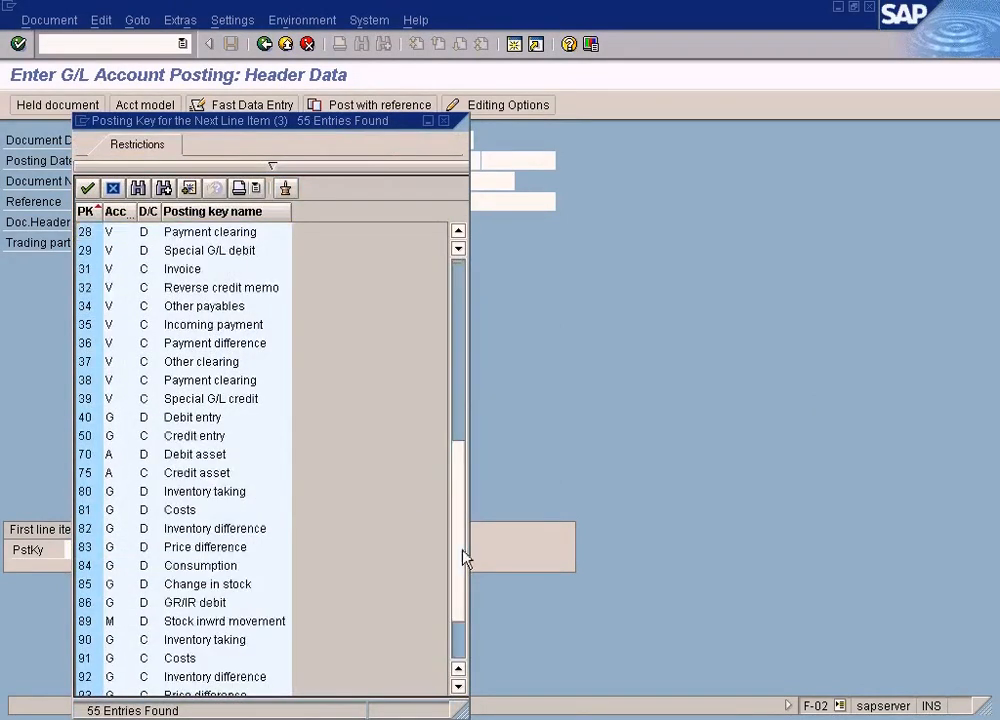
left_click(80, 269)
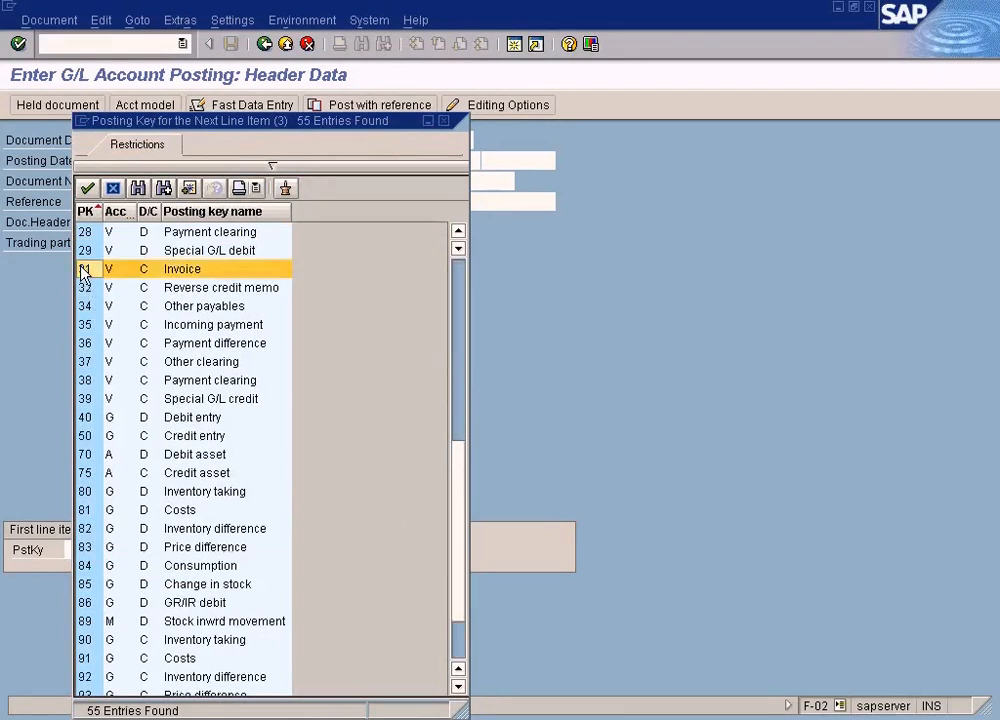
double_click(148, 270)
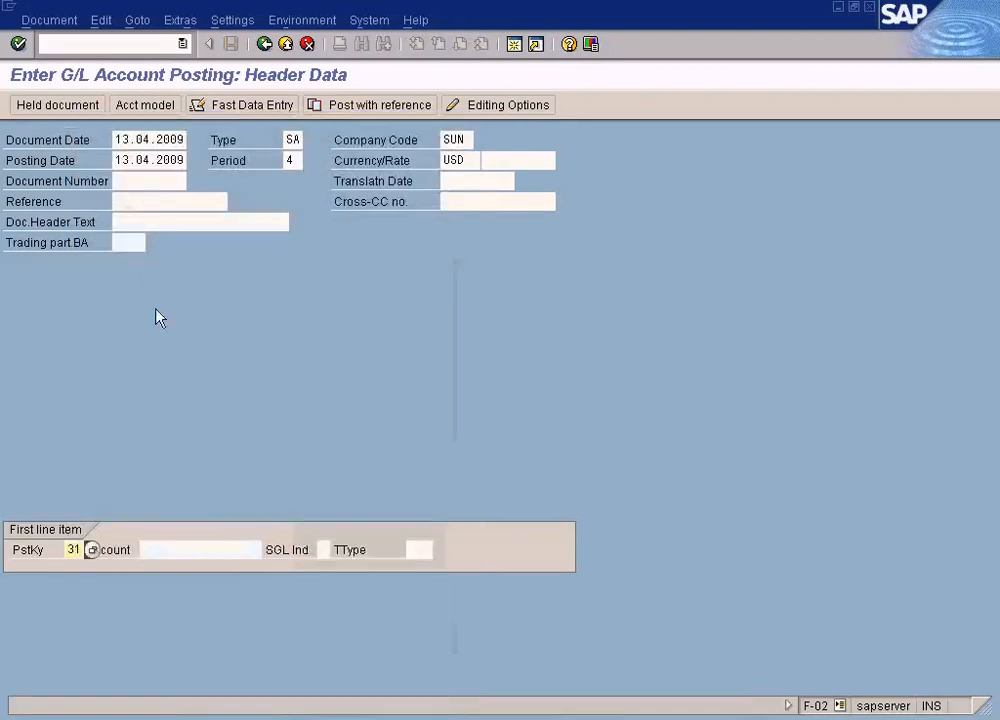
Step: Select Vendor A as the first line item's account and continue to the vendor item
left_click(188, 549)
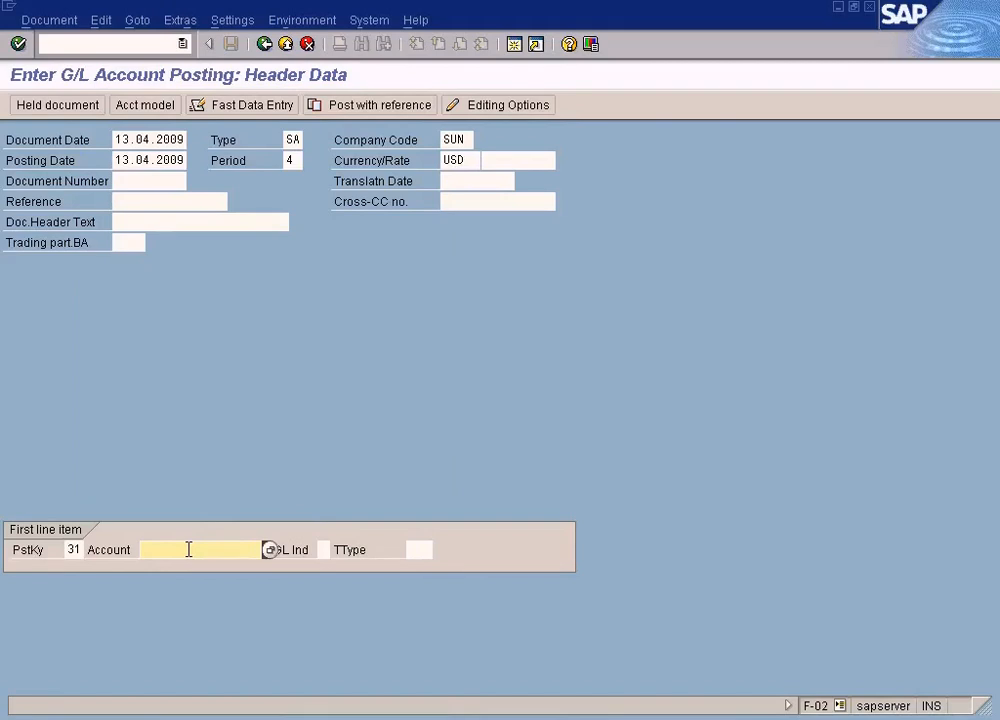
left_click(270, 549)
left_click(102, 560)
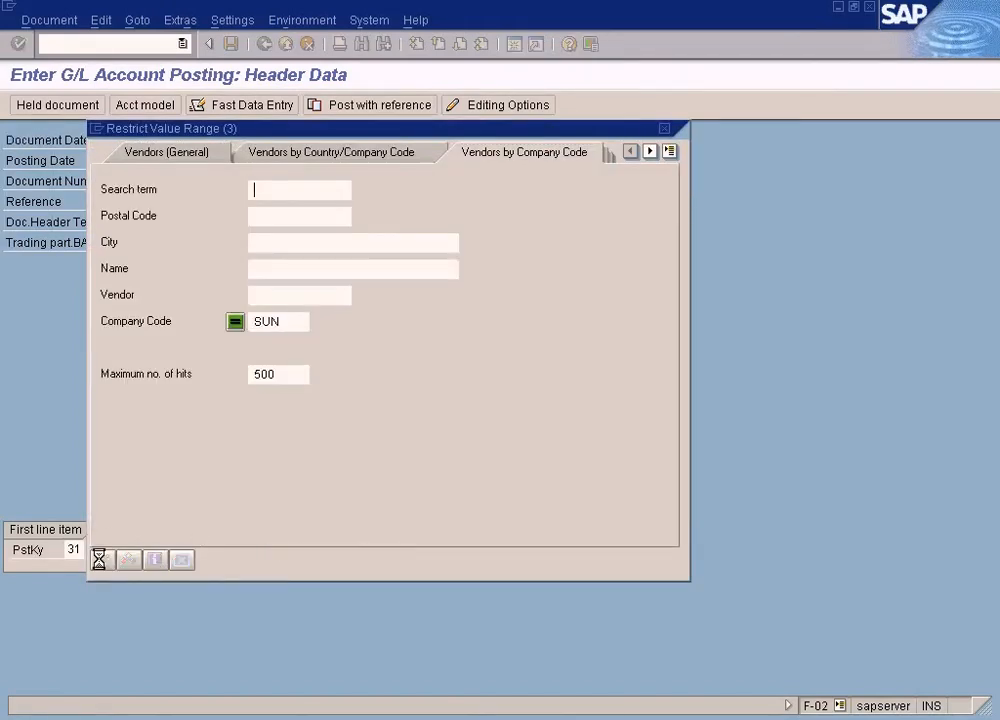
key("Return")
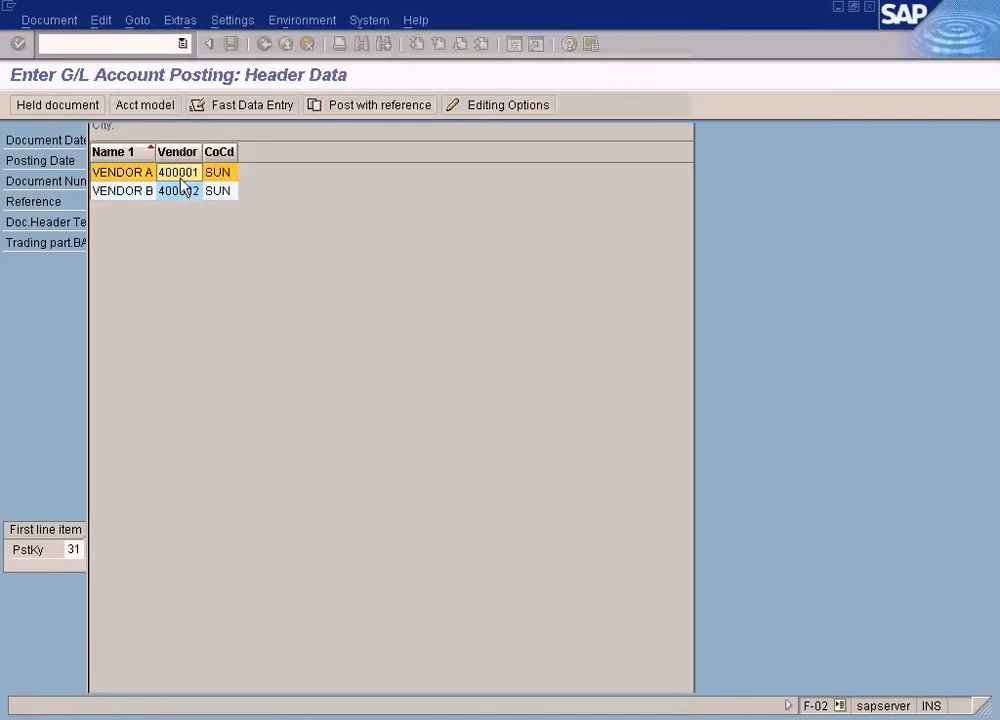
key("Return")
Step: Enter a vendor item amount of 50 USD and set the next line item's posting key to 40 Debit entry
type("50")
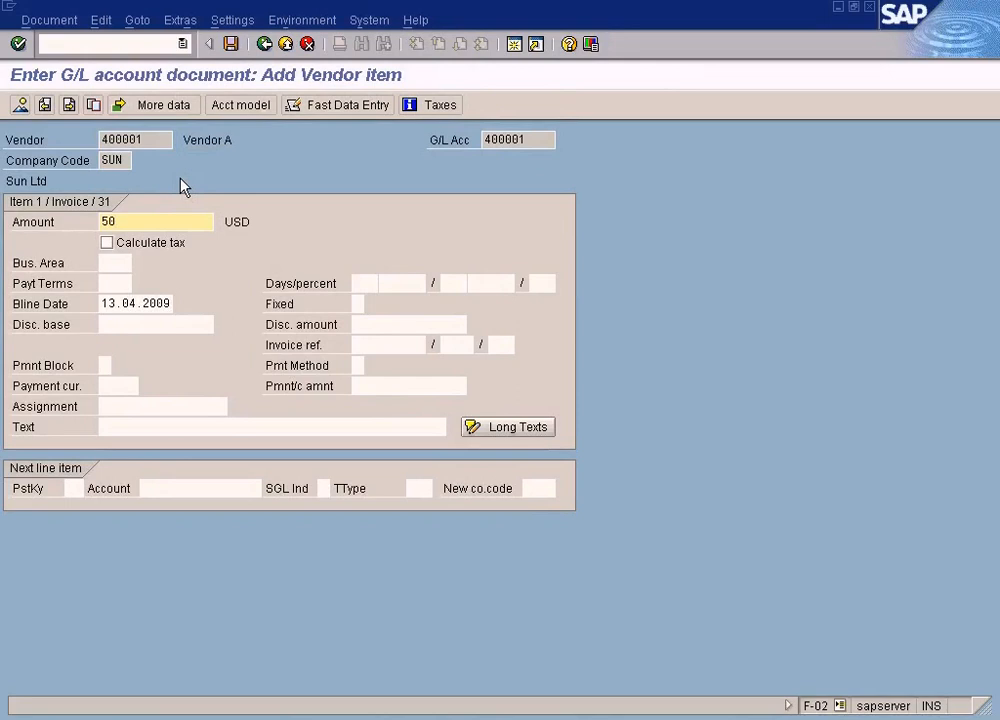
left_click(73, 487)
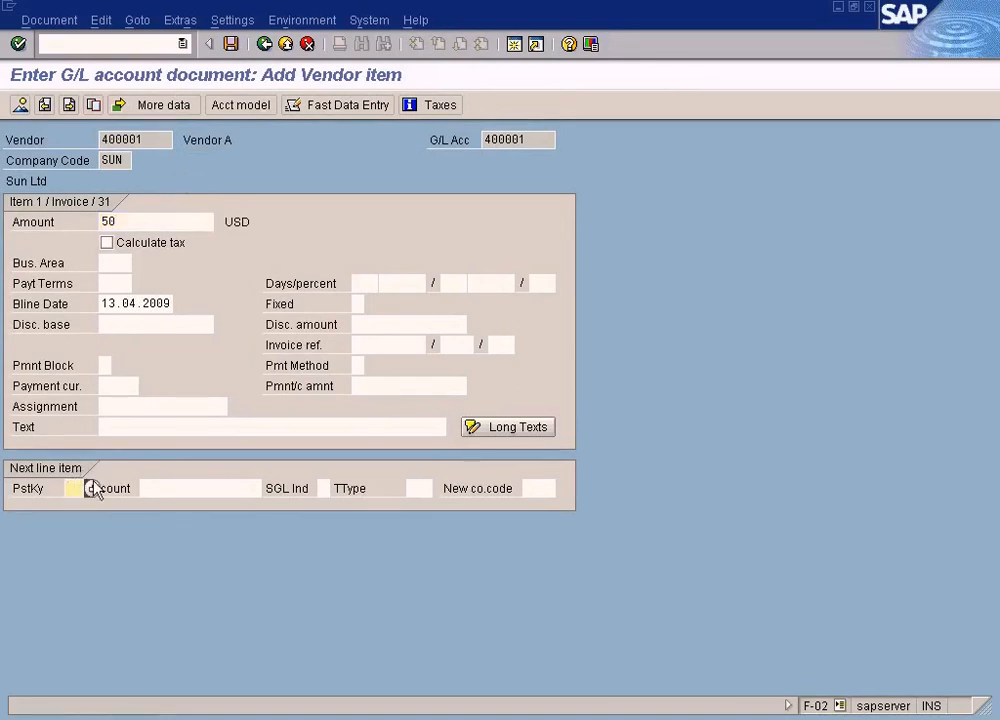
left_click(91, 488)
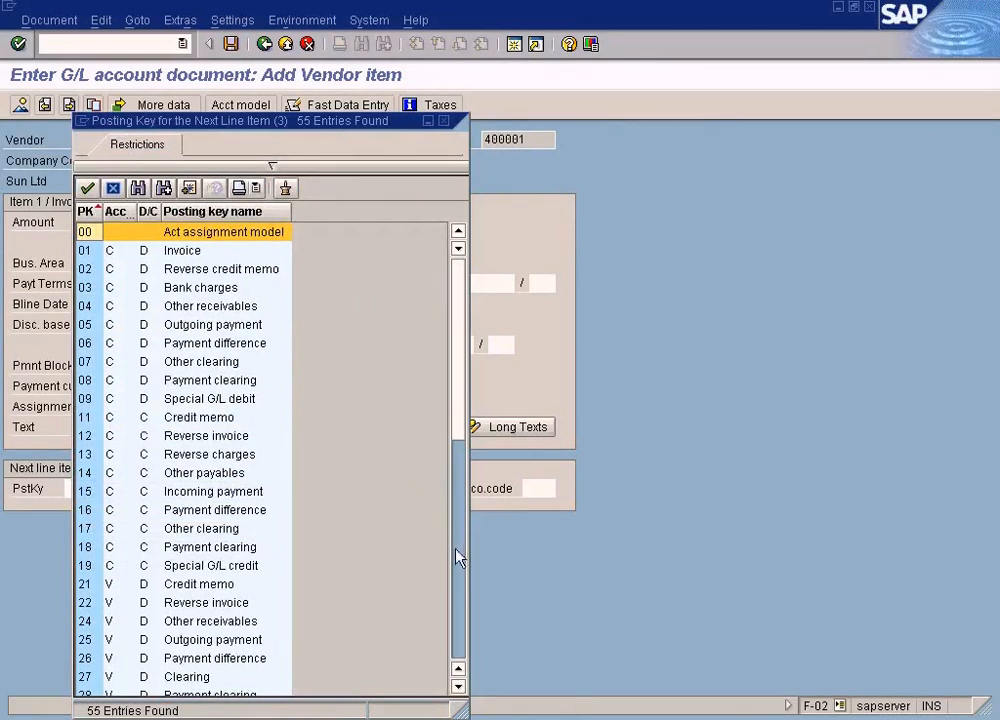
left_click(458, 558)
double_click(90, 416)
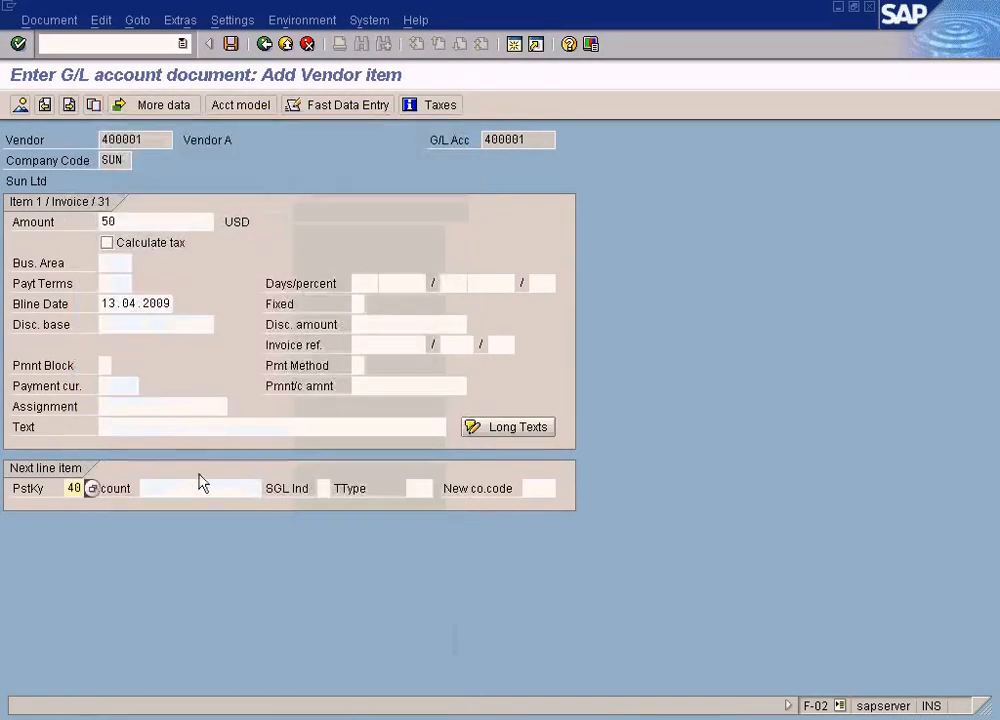
Step: Select G/L account 600000 COS - Laptop for the debit line item through the account search help and continue
left_click(250, 487)
left_click(266, 490)
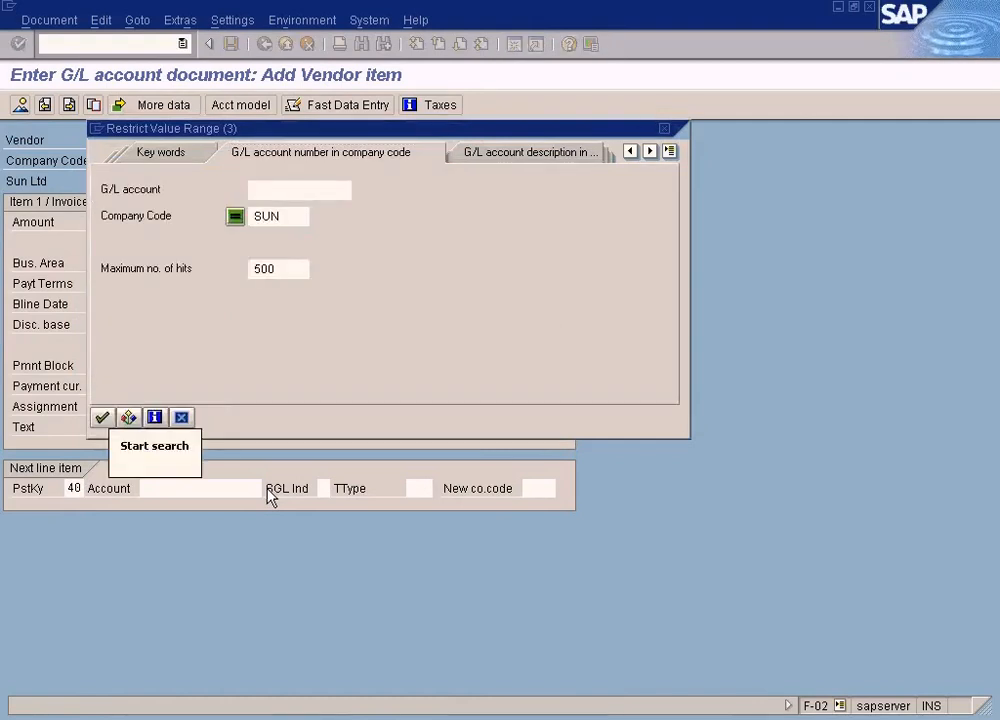
left_click(102, 417)
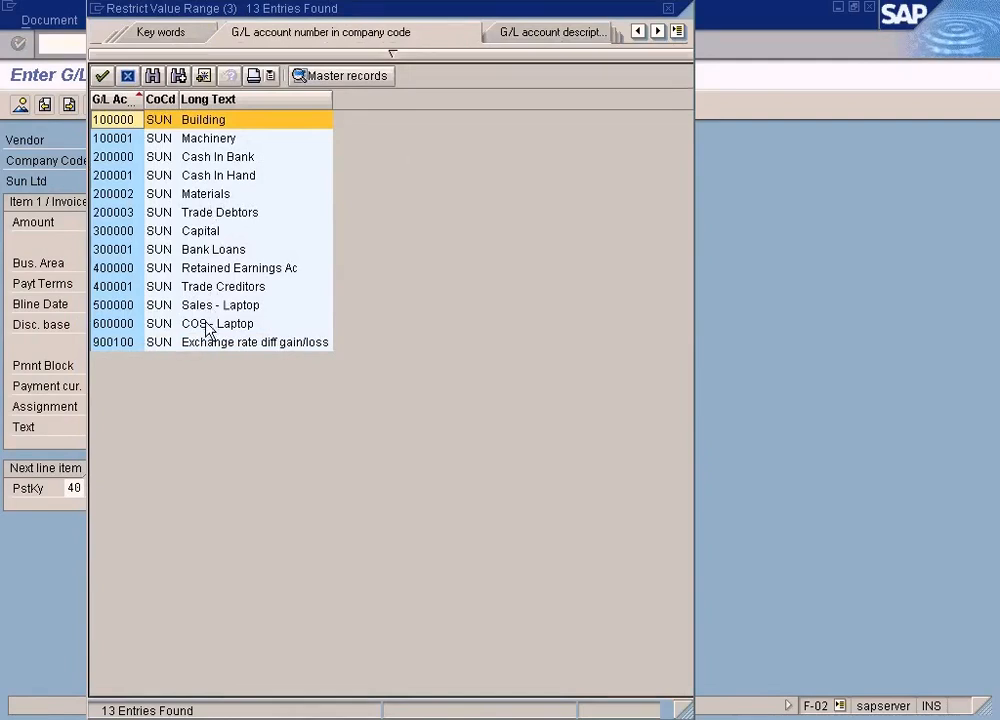
double_click(206, 324)
key("Return")
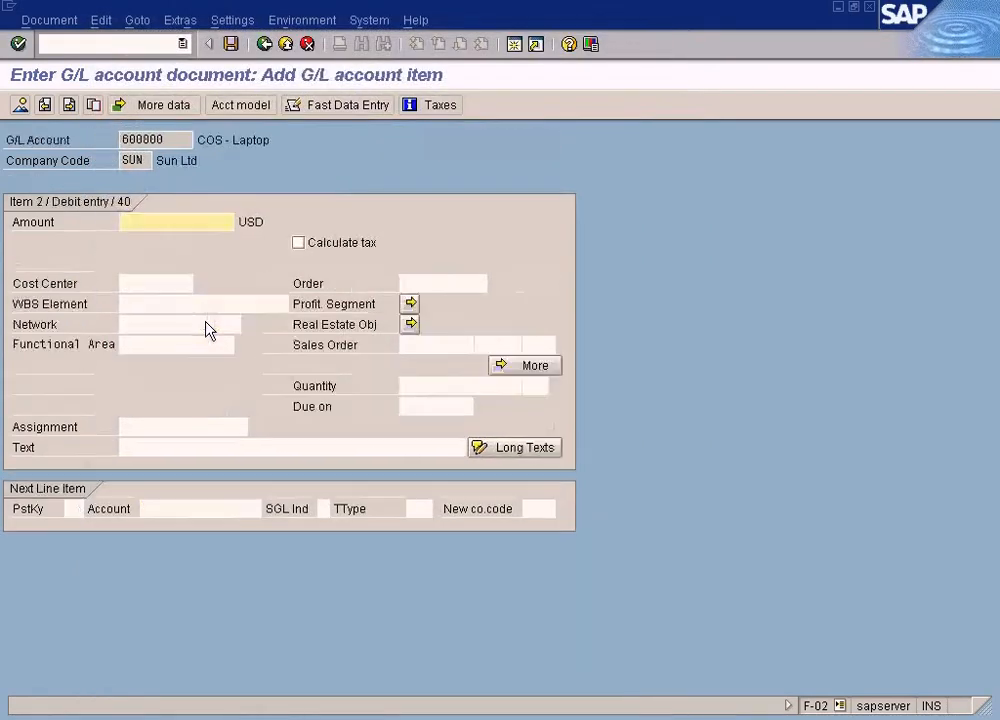
Step: Enter 50 USD as the G/L item amount and display the document overview with both line items
type("50")
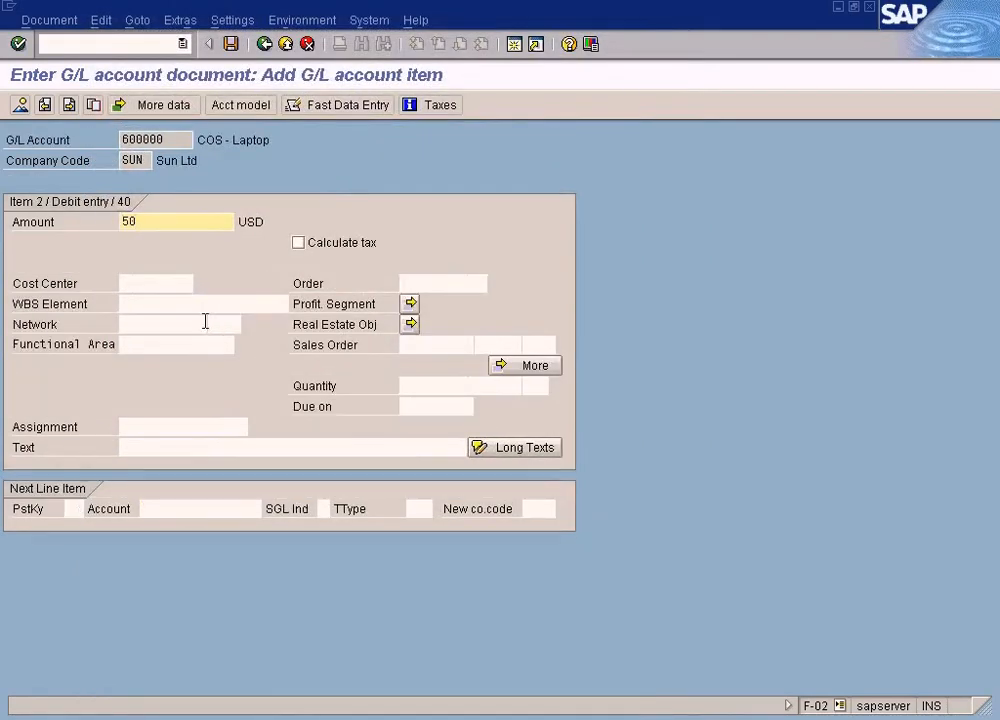
left_click(20, 105)
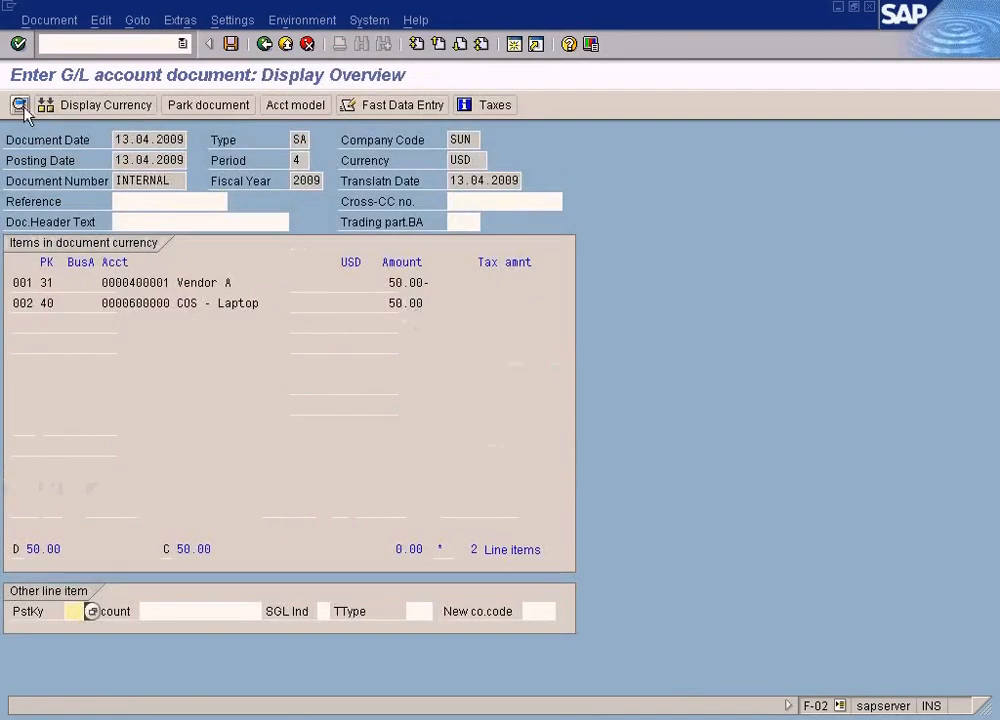
left_click(392, 283)
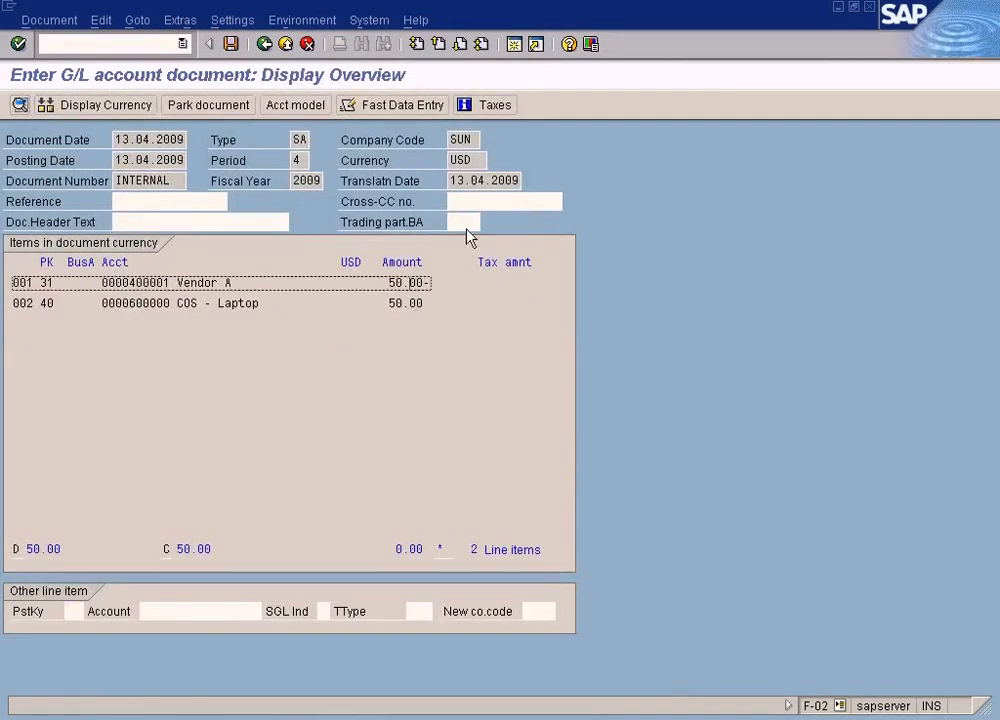
left_click(409, 304)
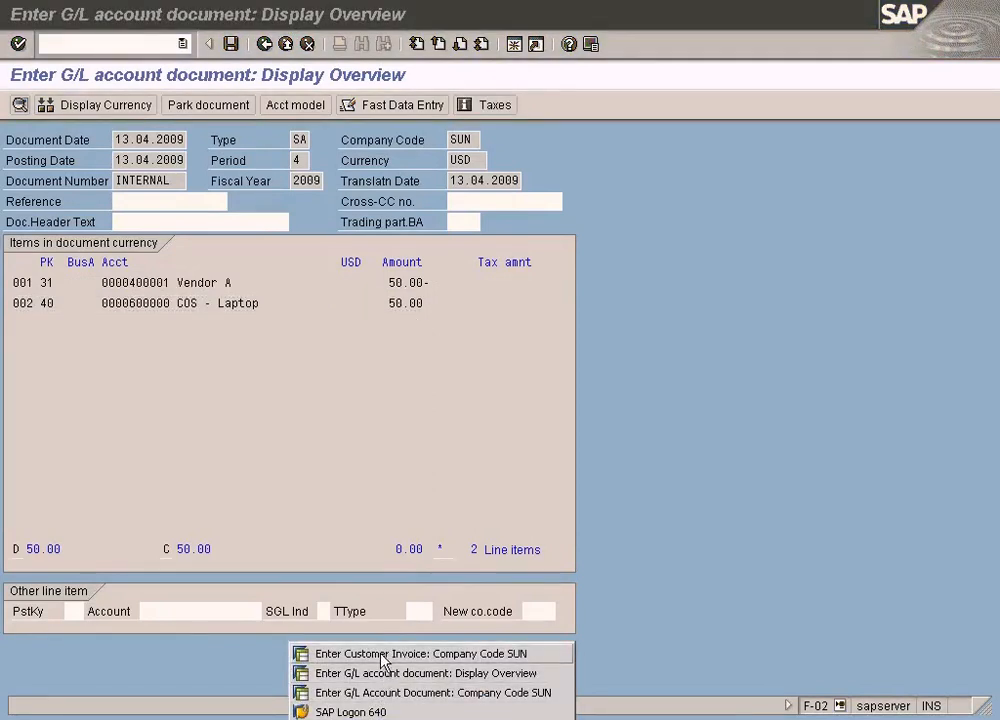
Step: Switch to the second session and exit the customer invoice transaction without saving
left_click(400, 653)
left_click(157, 44)
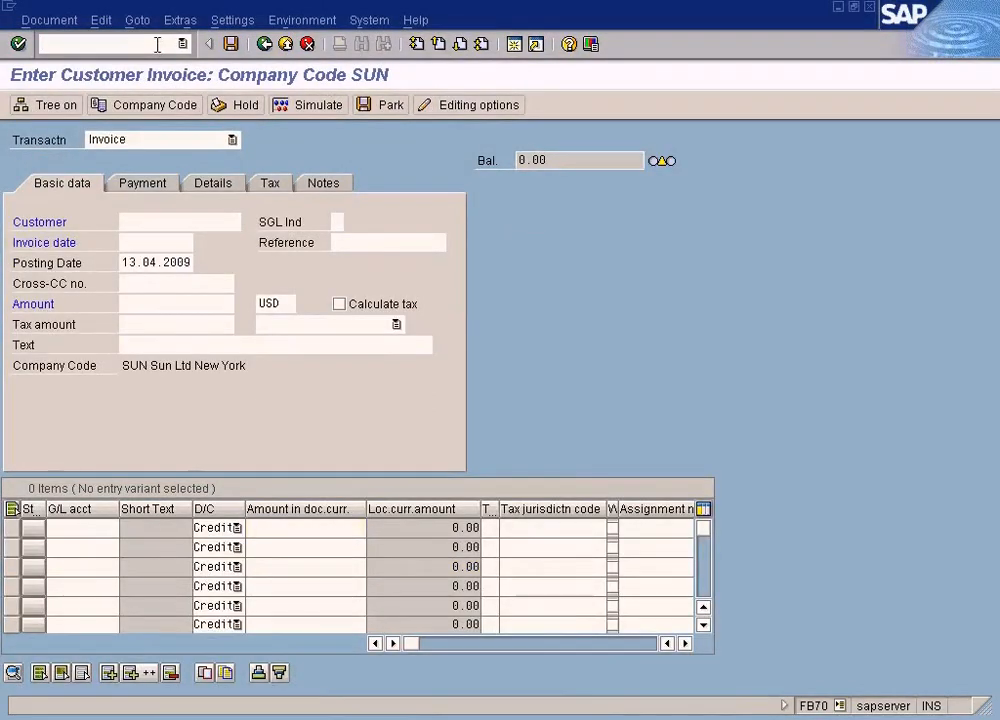
type("/nfb6")
left_click(286, 45)
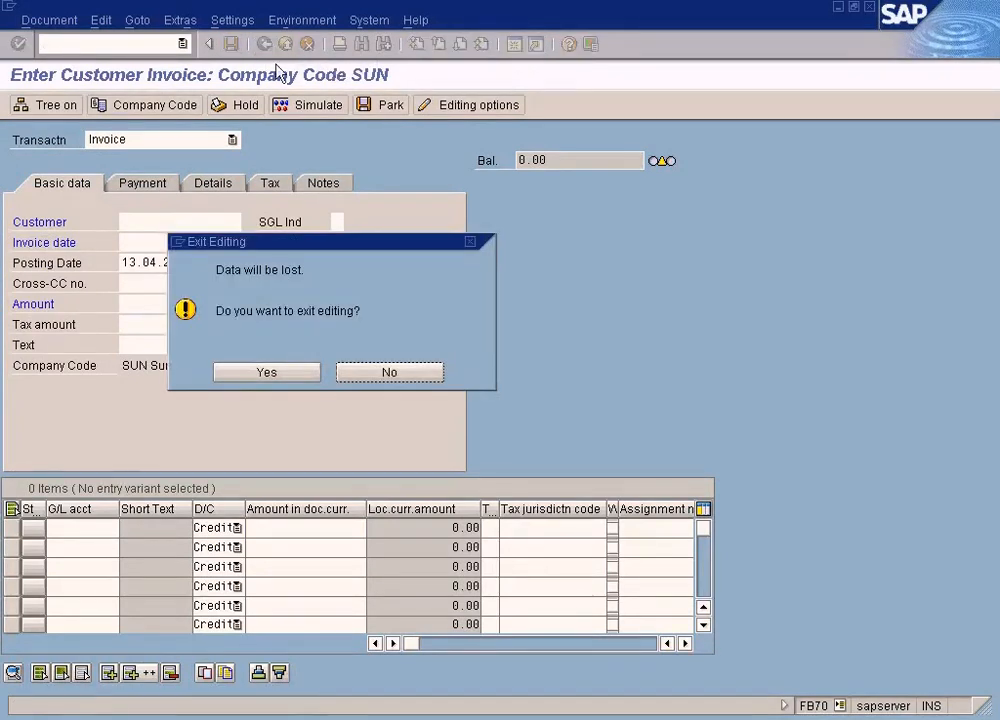
left_click(249, 374)
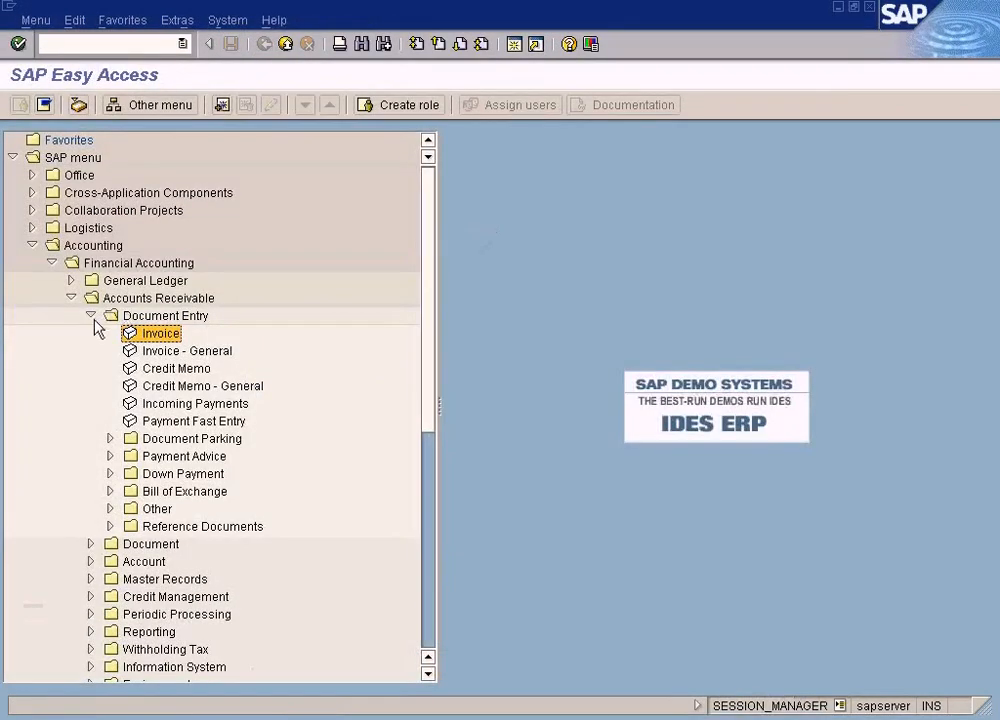
Step: Open the vendor invoice entry under Accounts Payable > Document Entry > Invoice from the SAP menu
left_click(90, 316)
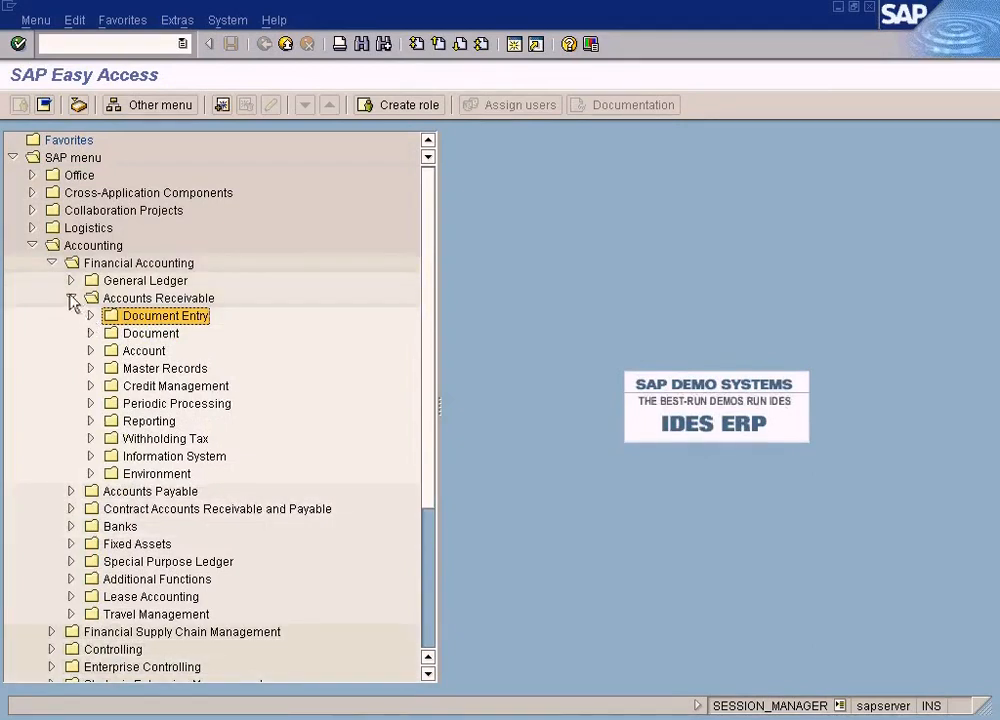
left_click(71, 298)
left_click(71, 316)
left_click(90, 333)
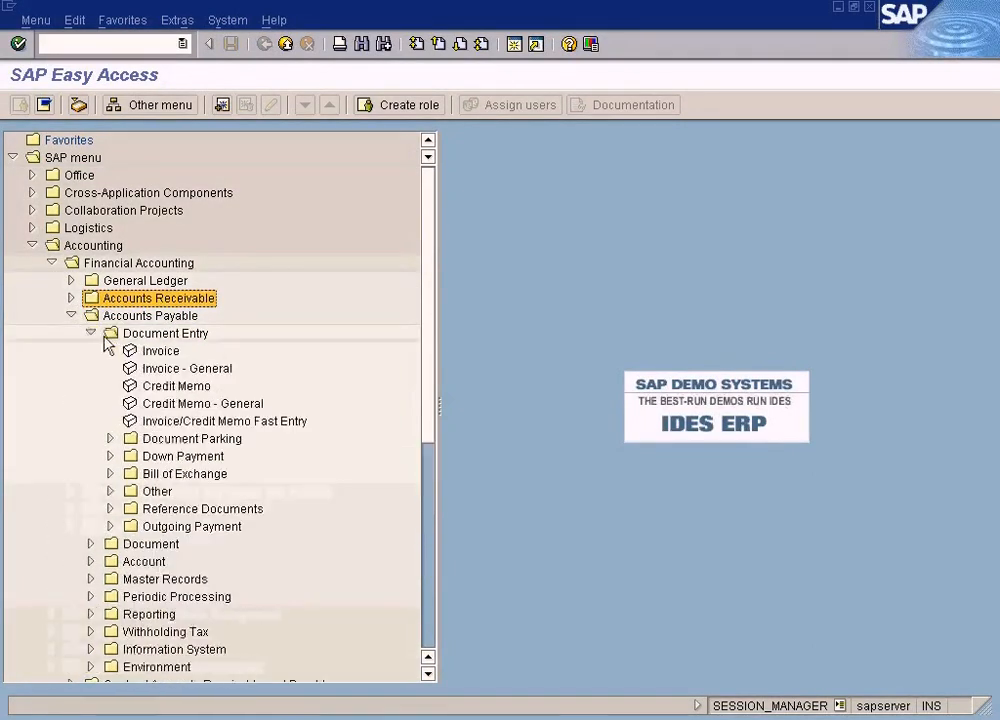
left_click(160, 351)
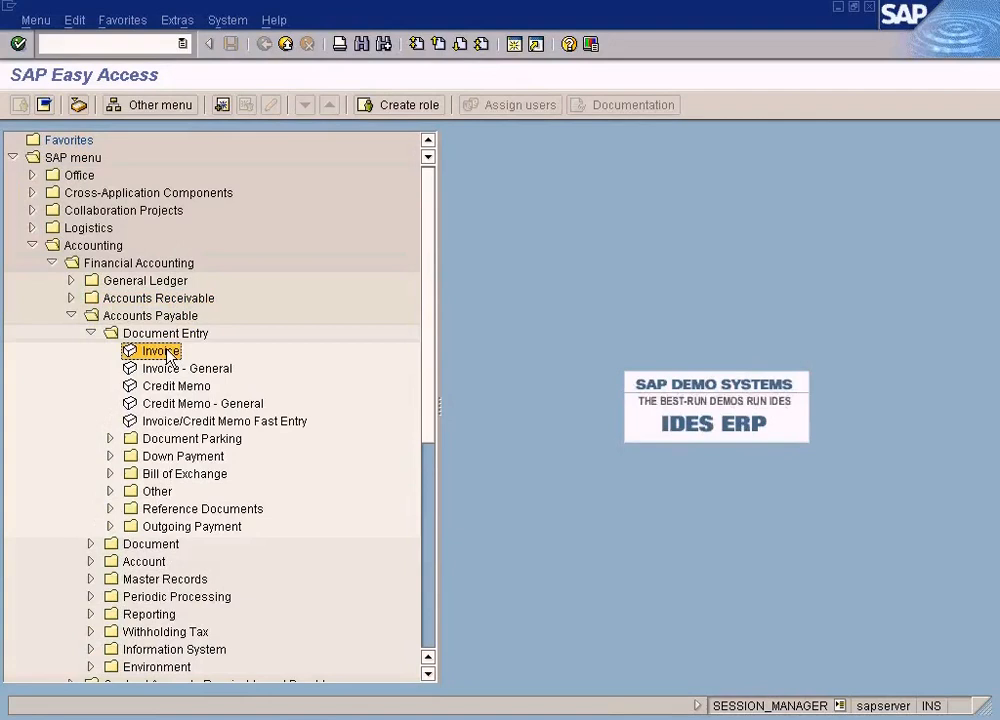
double_click(160, 351)
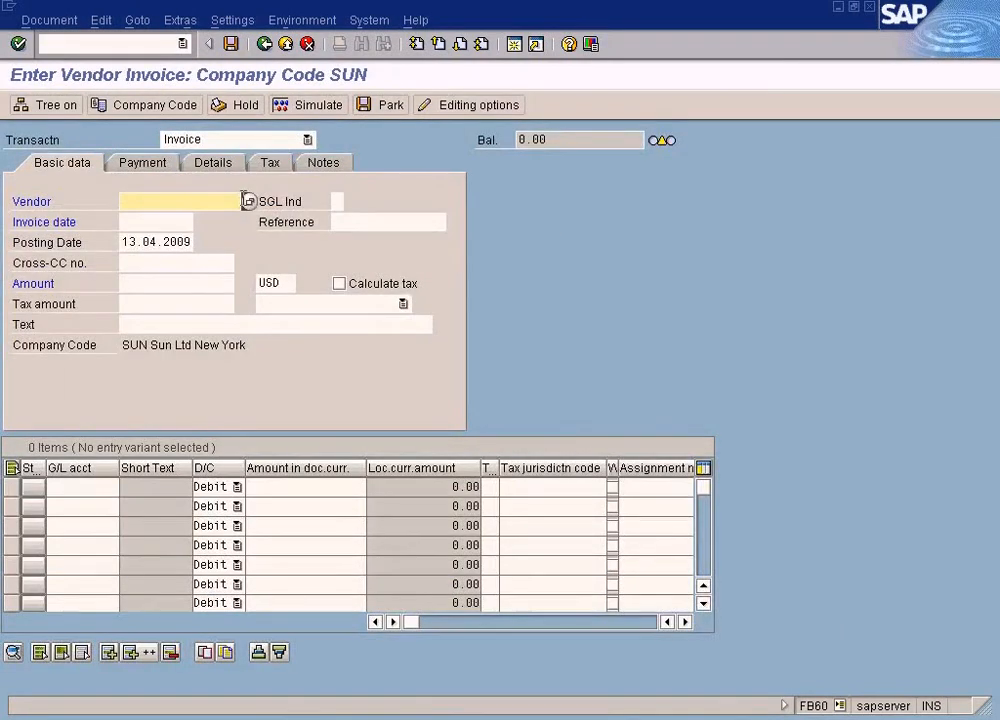
Step: Fill the invoice header with Vendor A, invoice date 13.04.2009 and an amount of 50 USD
left_click(248, 201)
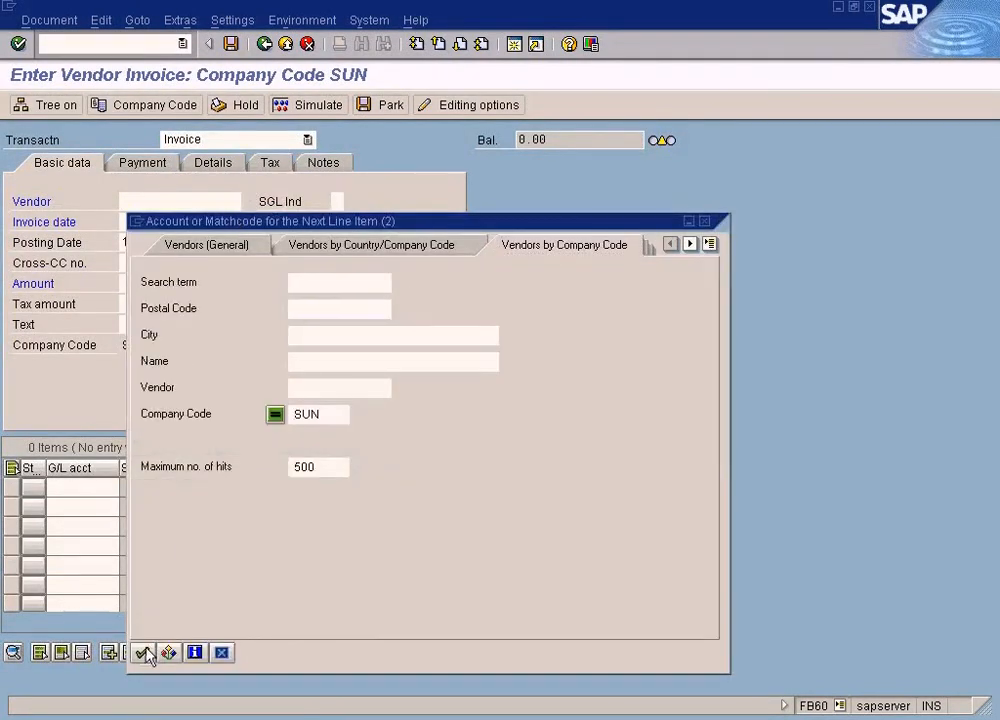
left_click(146, 652)
double_click(219, 175)
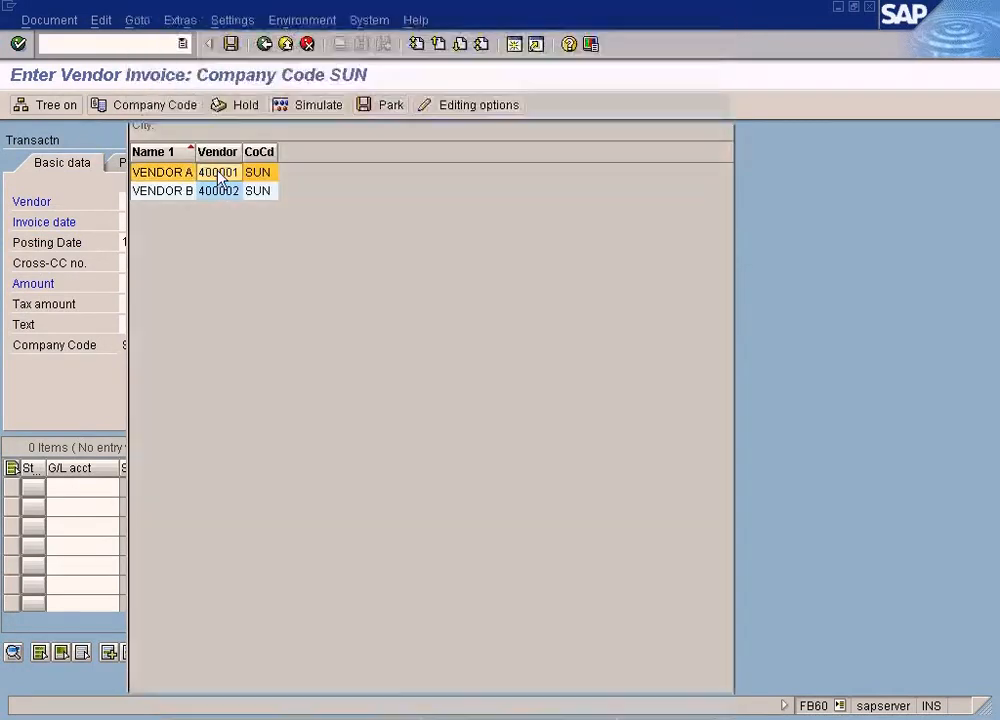
left_click(158, 219)
key("F4")
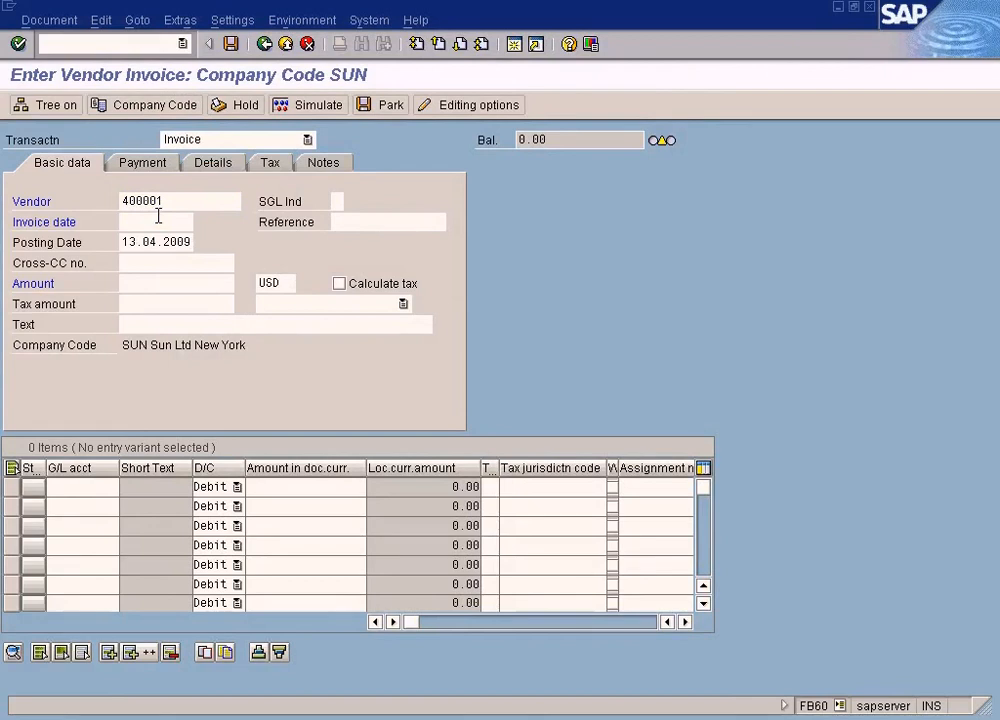
key("Return")
left_click(155, 286)
type("50")
Step: Add a debit line for G/L account 600000 COS - Laptop with an amount of 50
left_click(95, 487)
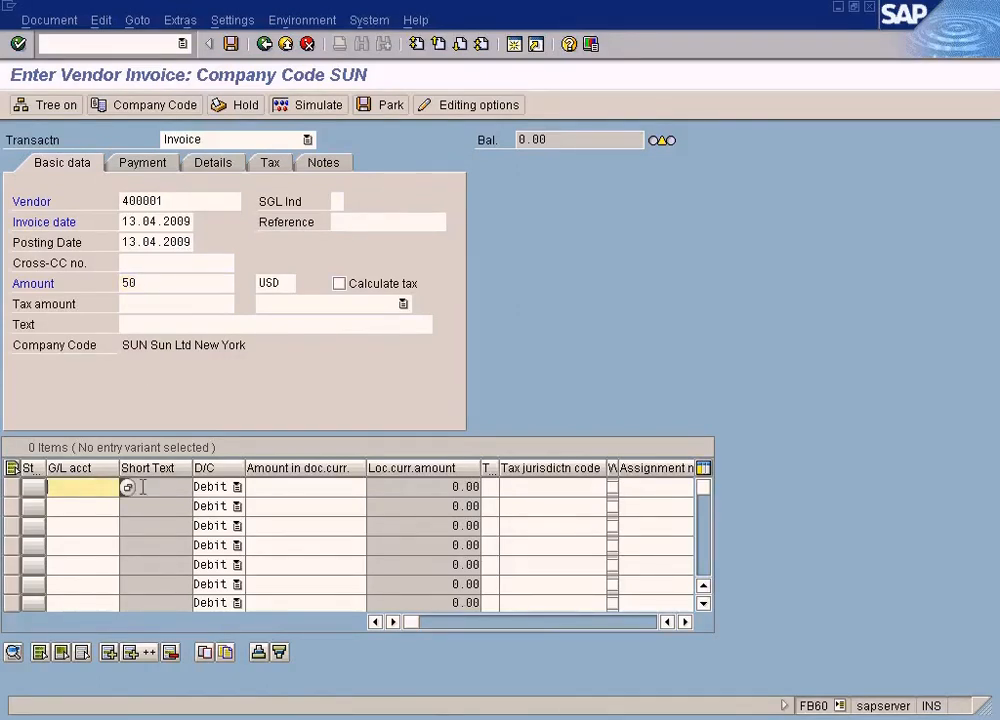
left_click(127, 488)
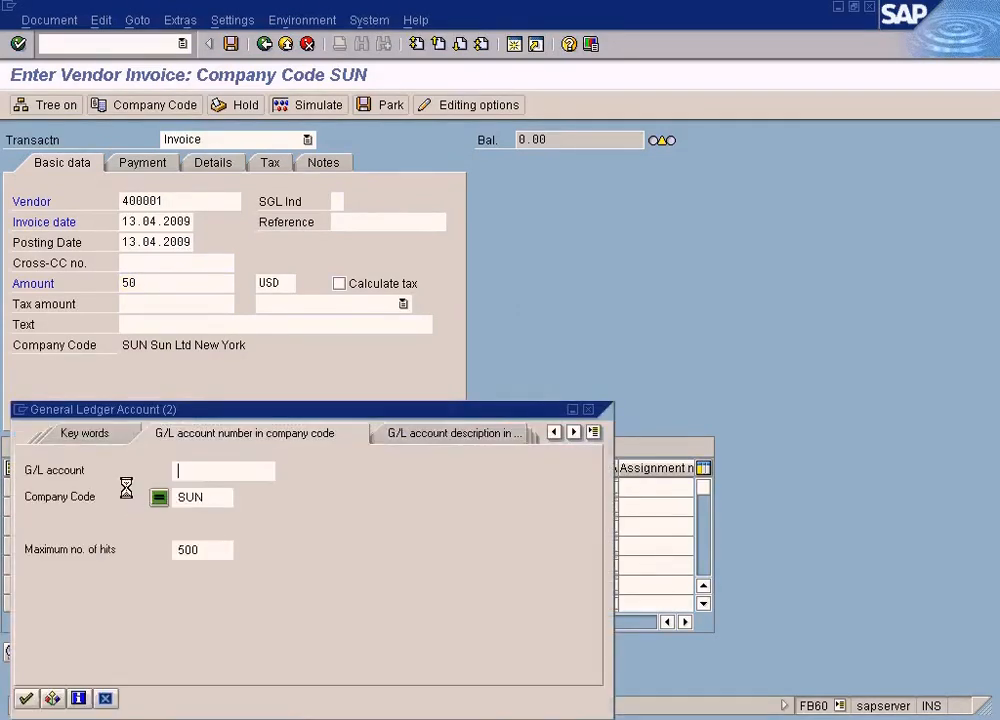
left_click(27, 698)
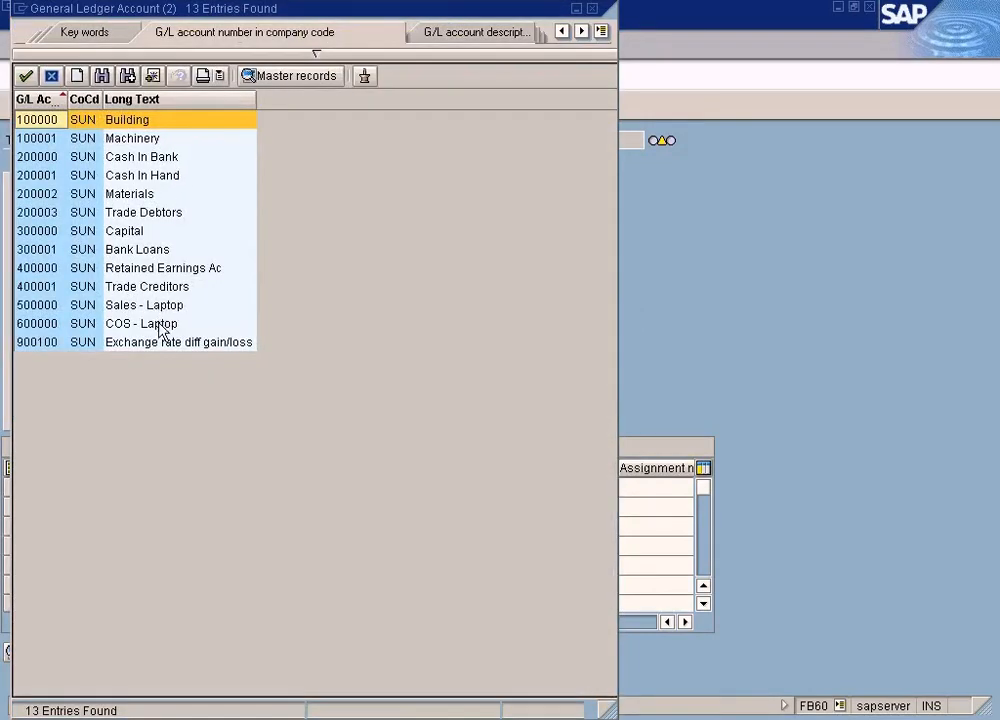
double_click(162, 324)
left_click(269, 487)
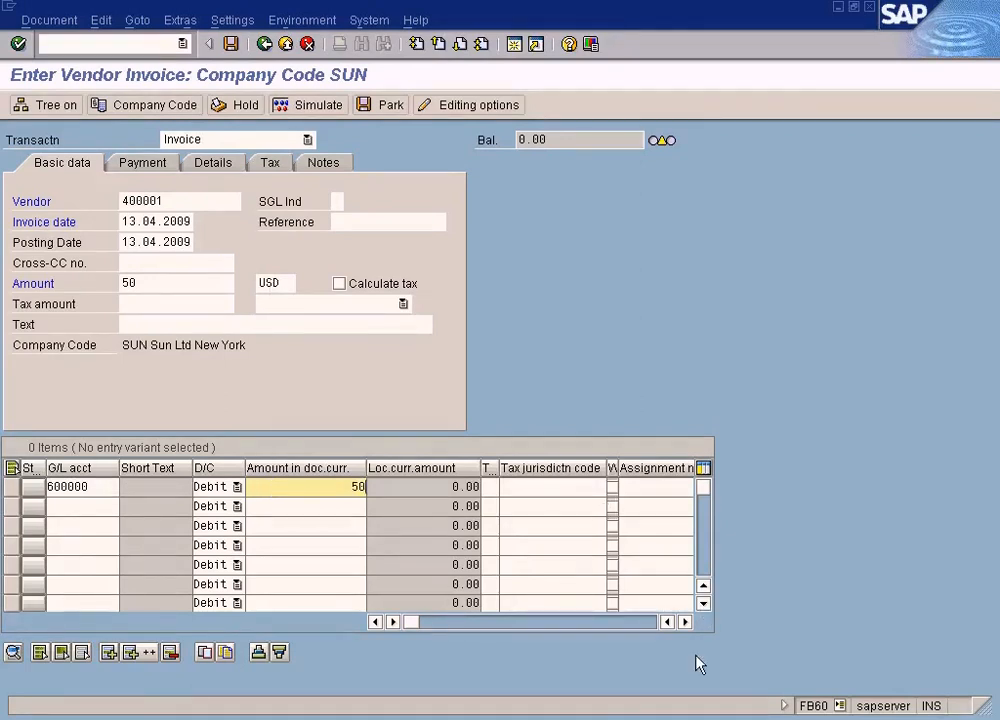
Step: Simulate the vendor invoice to show its document overview
left_click(161, 281)
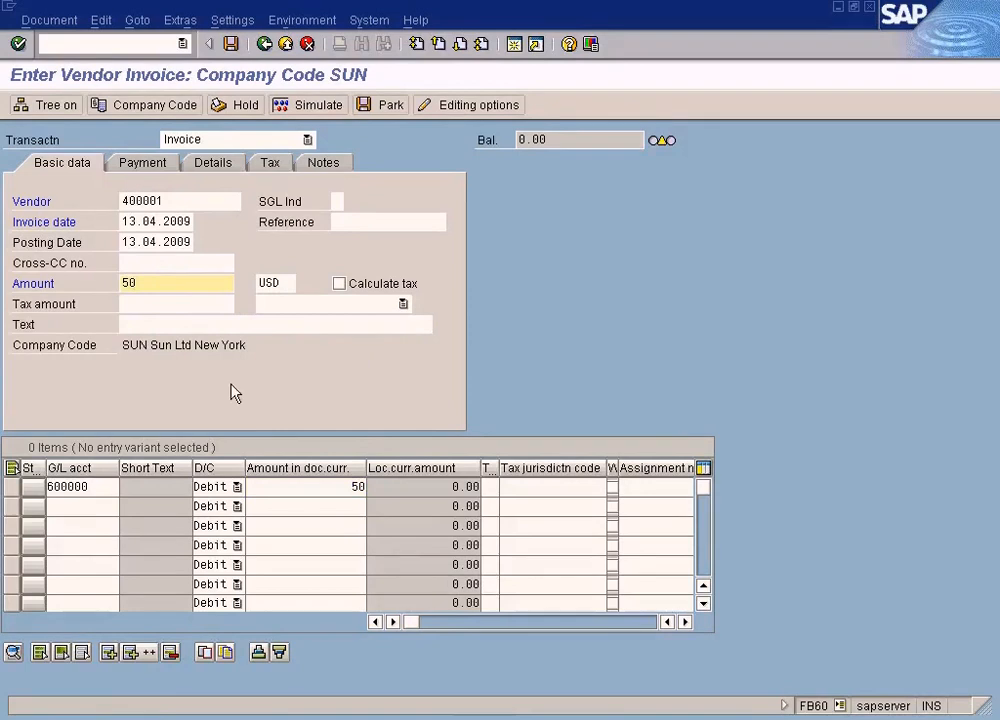
left_click(301, 486)
left_click(157, 285)
left_click(160, 202)
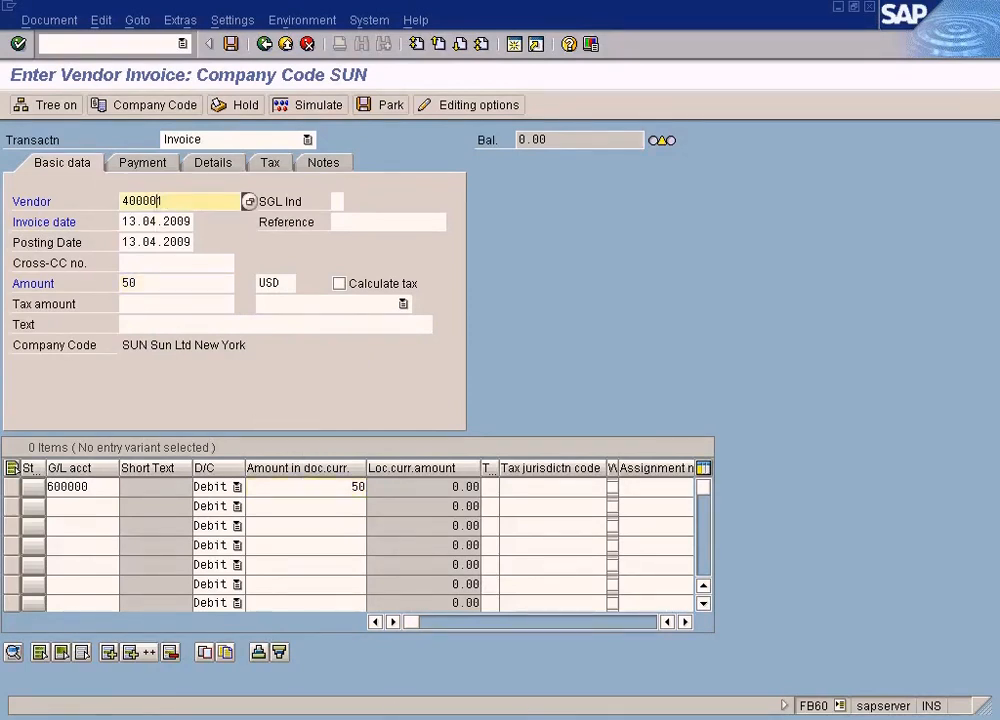
left_click(315, 106)
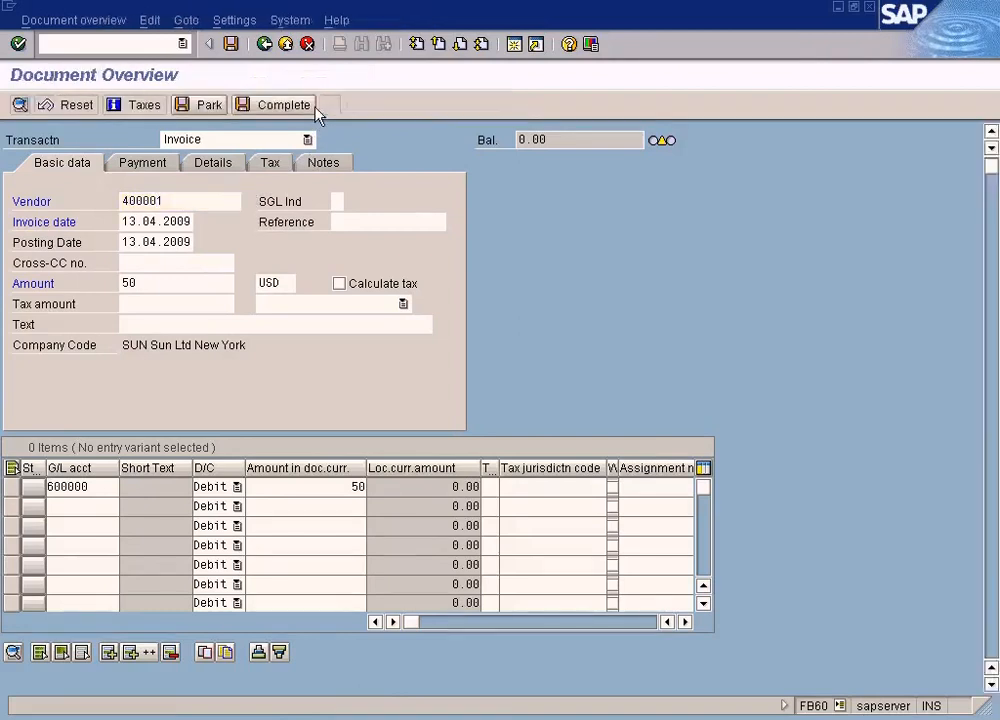
Step: Compare the posting keys, accounts and amounts between the F-02 and FB60 document overviews
left_click(375, 719)
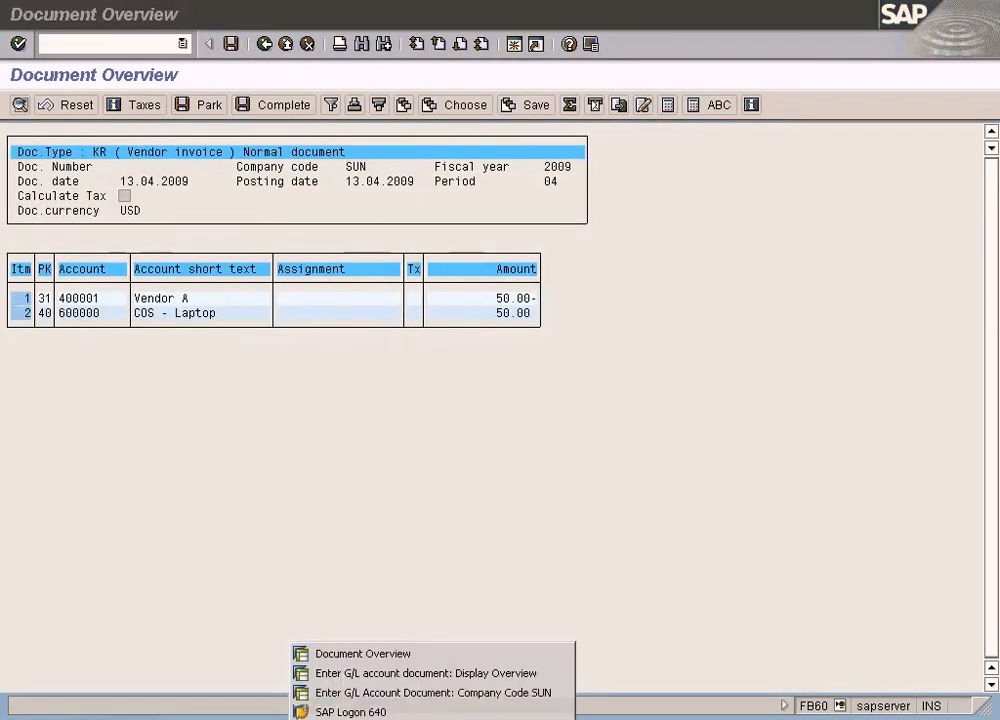
left_click(385, 678)
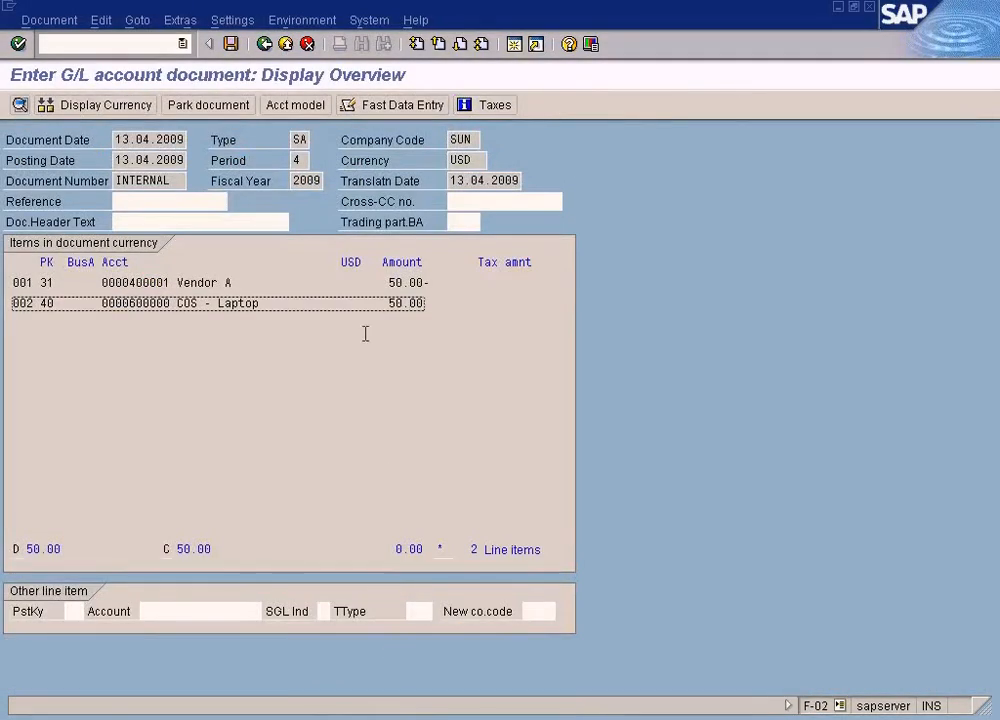
key("alt+Tab")
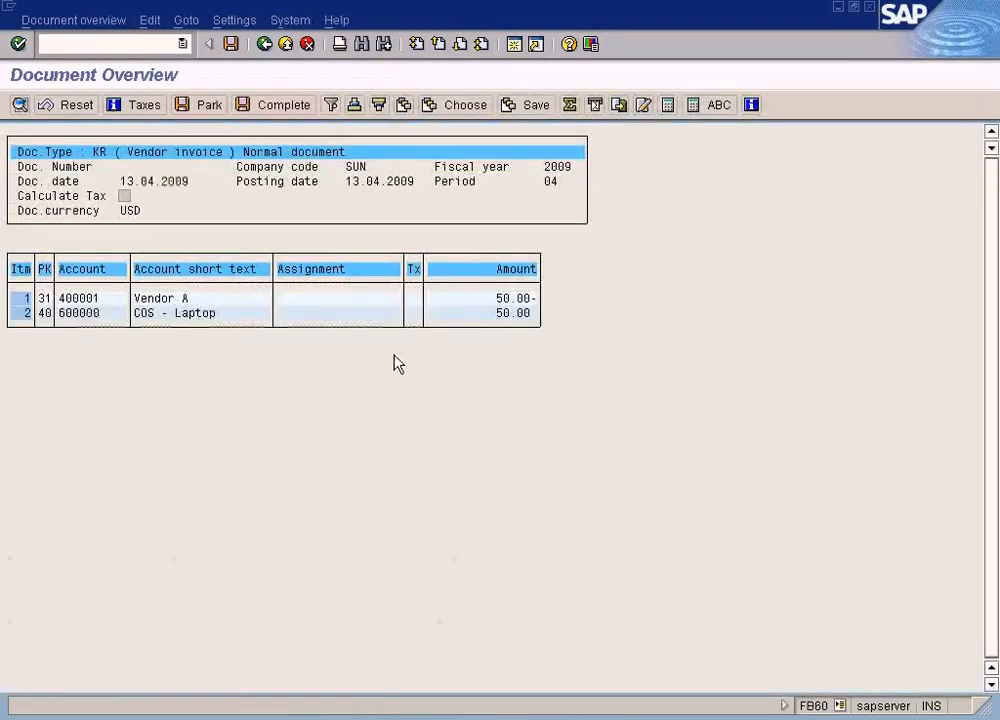
left_click(390, 299)
left_click(49, 300)
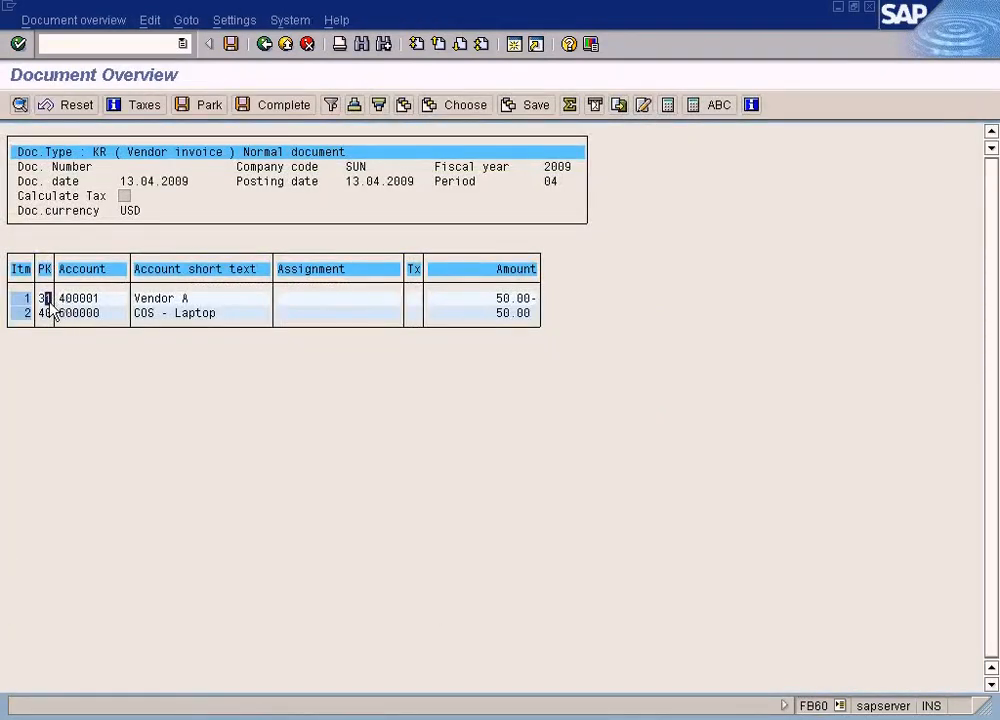
left_click(507, 299)
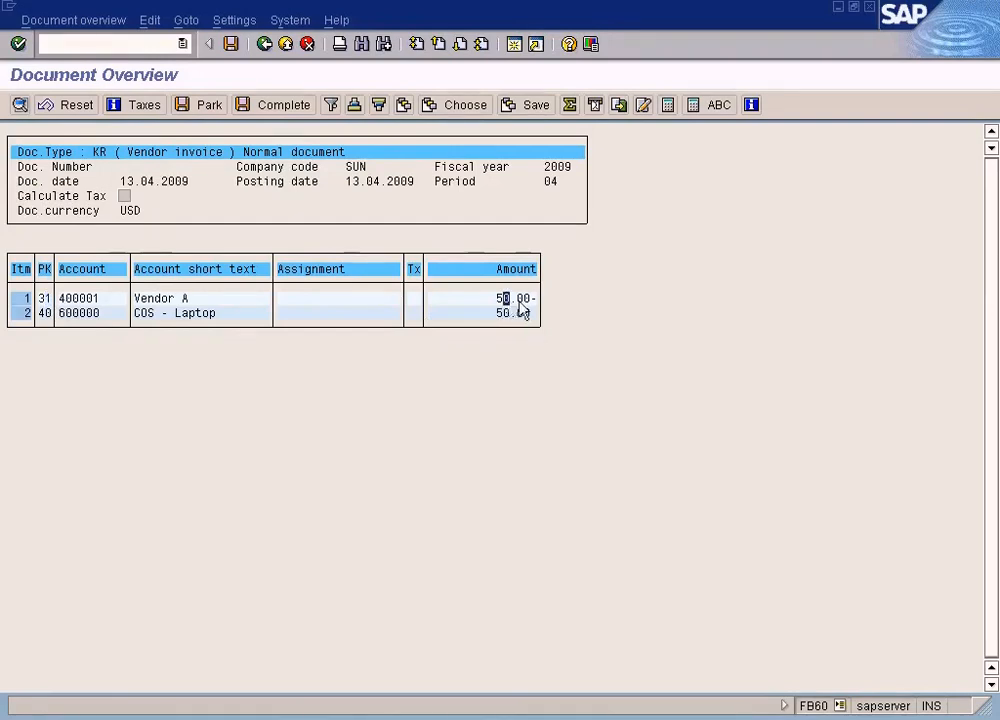
key("alt+Tab")
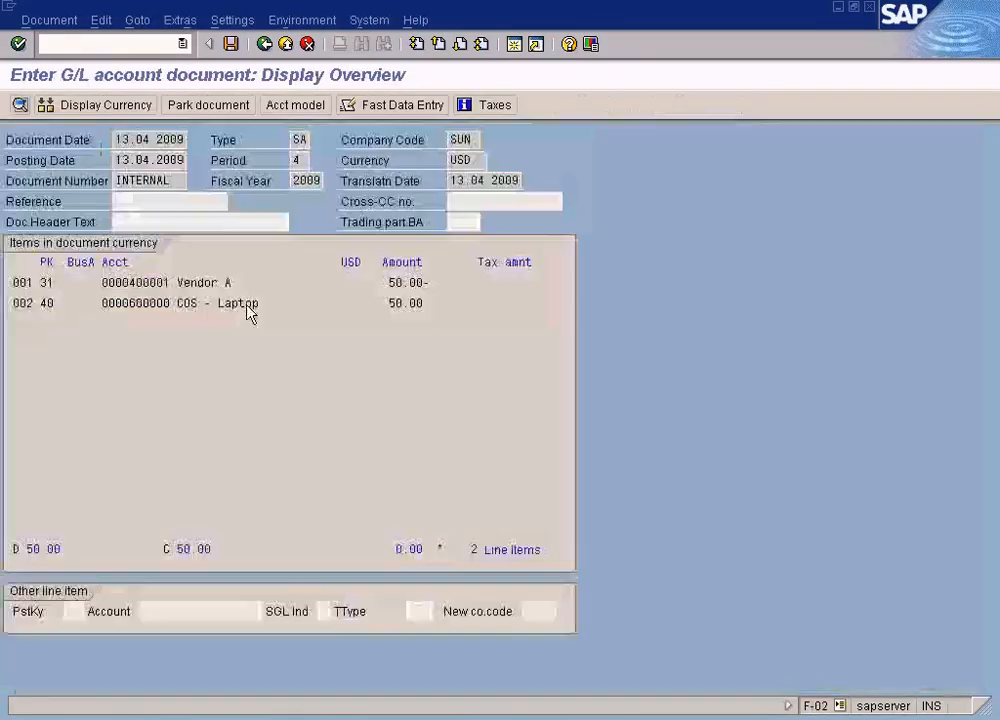
left_click(50, 283)
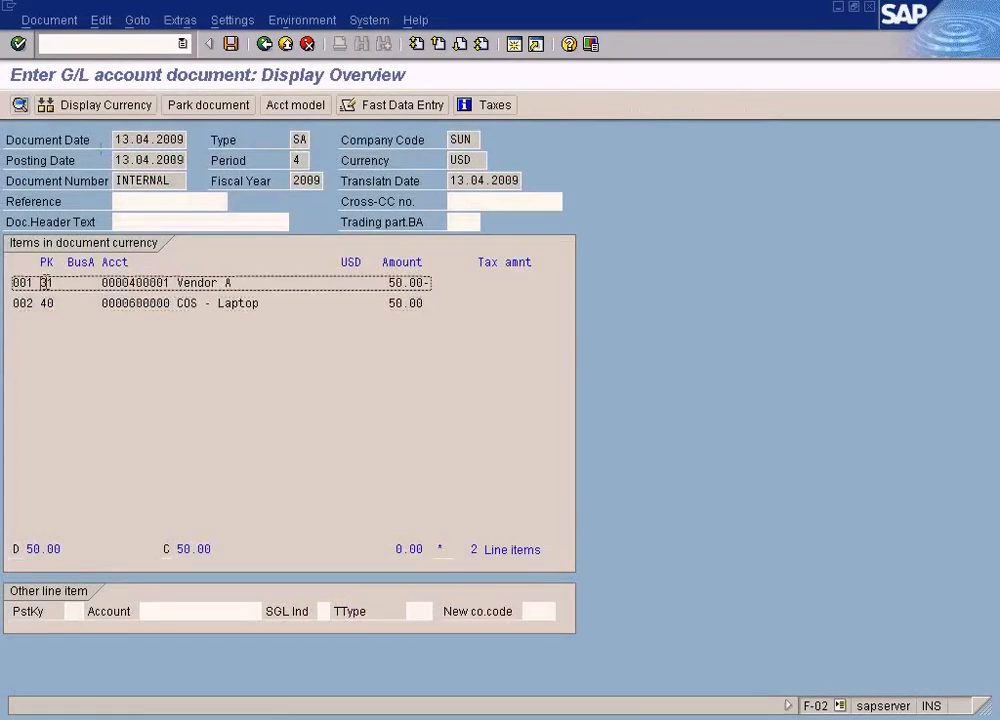
left_click(278, 302)
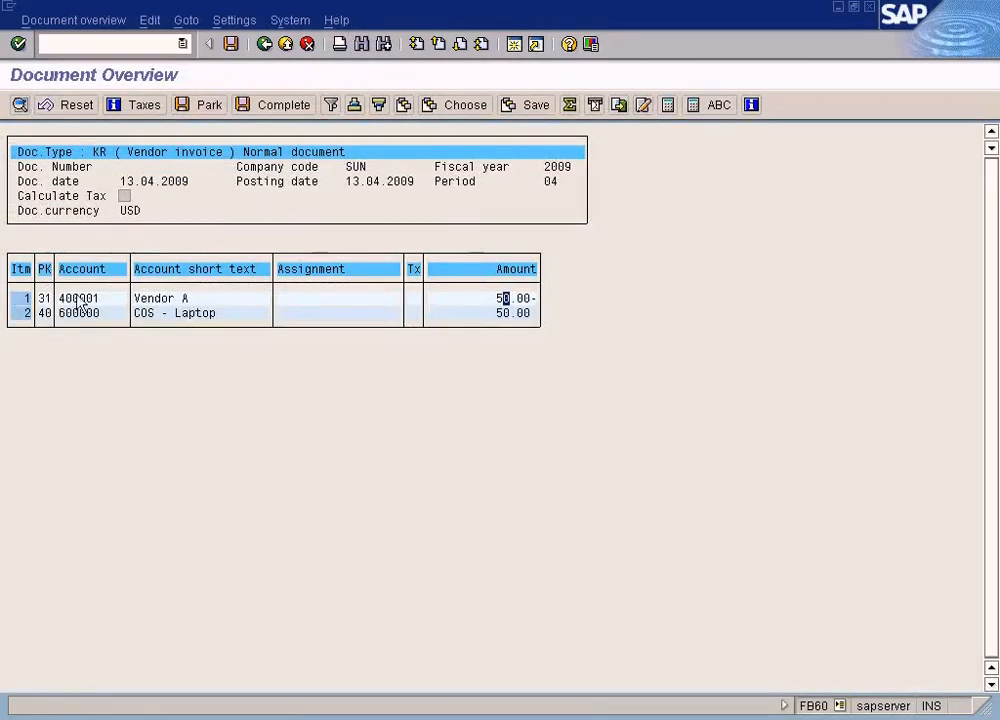
key("alt+Tab")
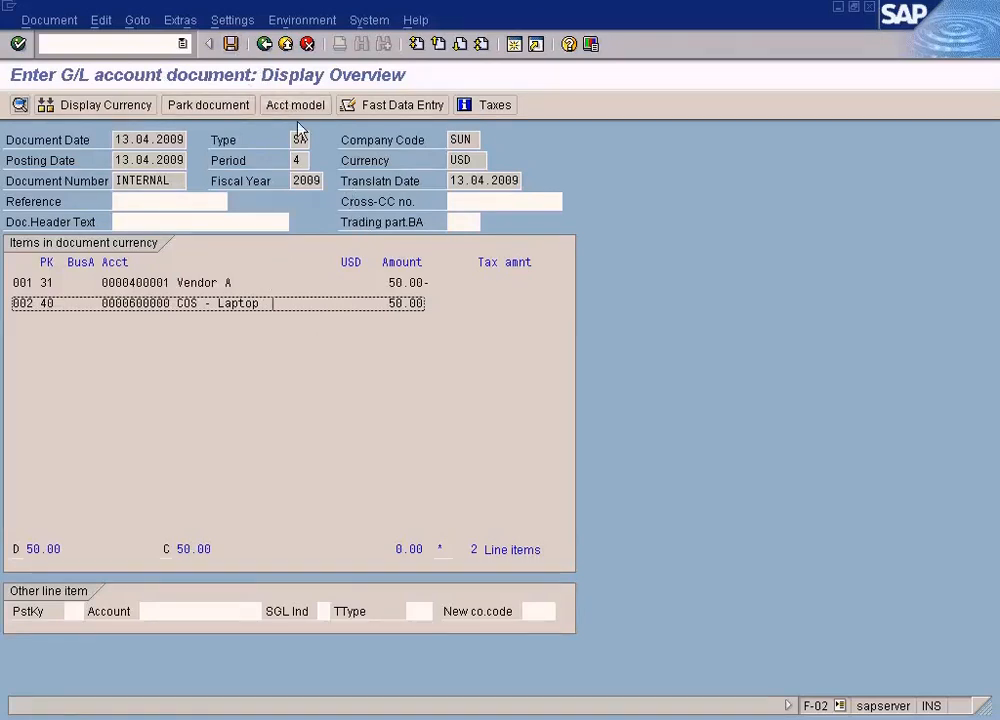
left_click(444, 712)
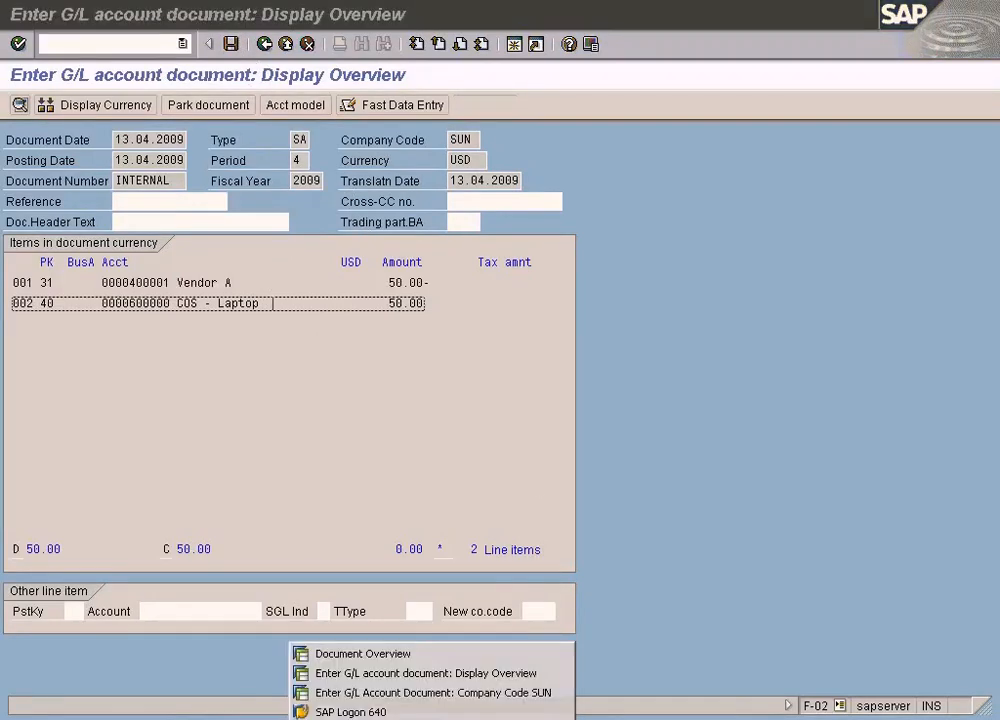
left_click(851, 551)
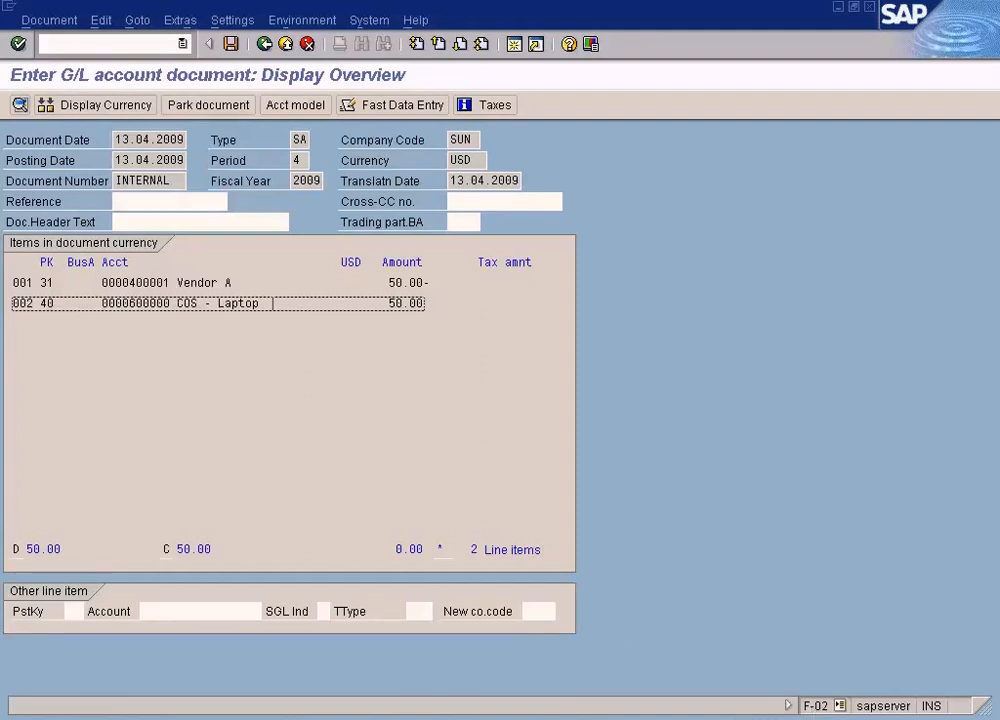
left_click(370, 718)
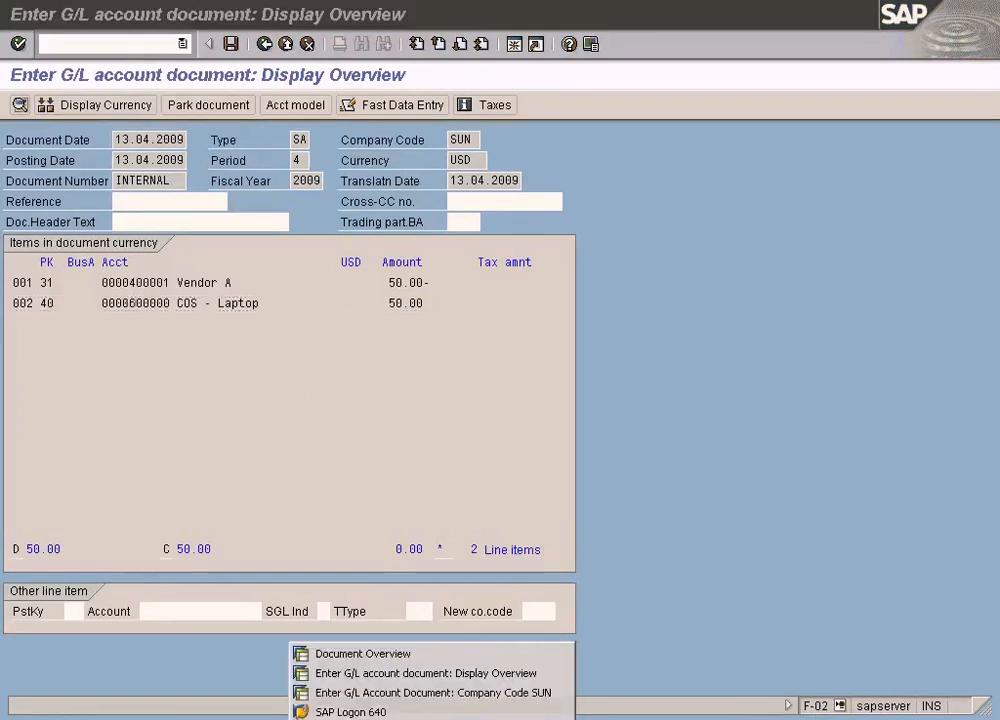
left_click(706, 525)
left_click(560, 718)
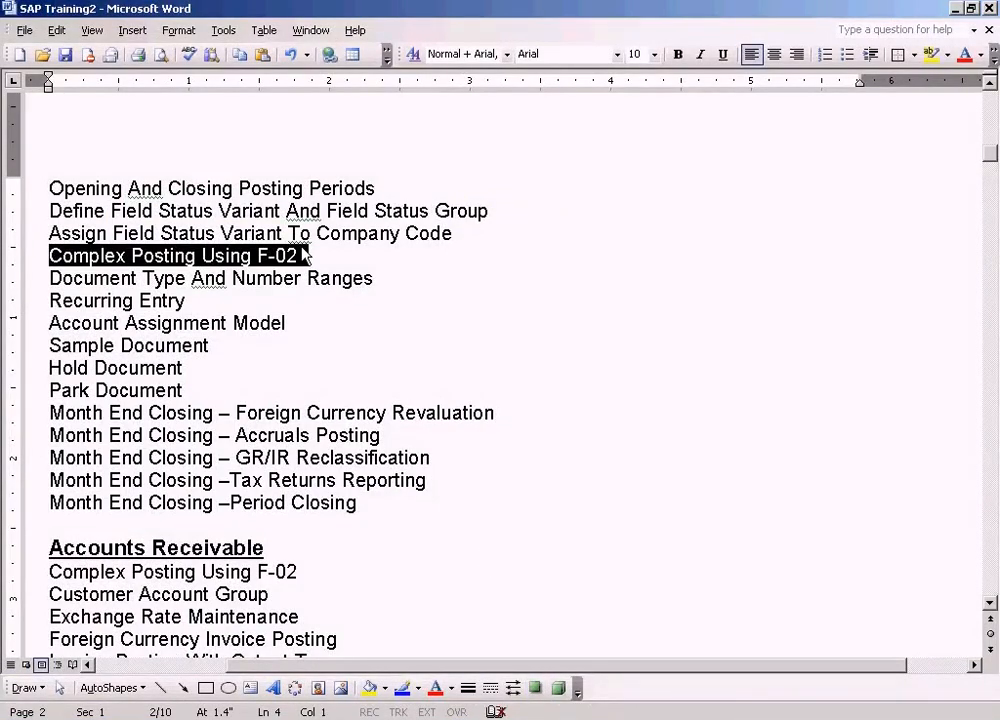
left_click(365, 718)
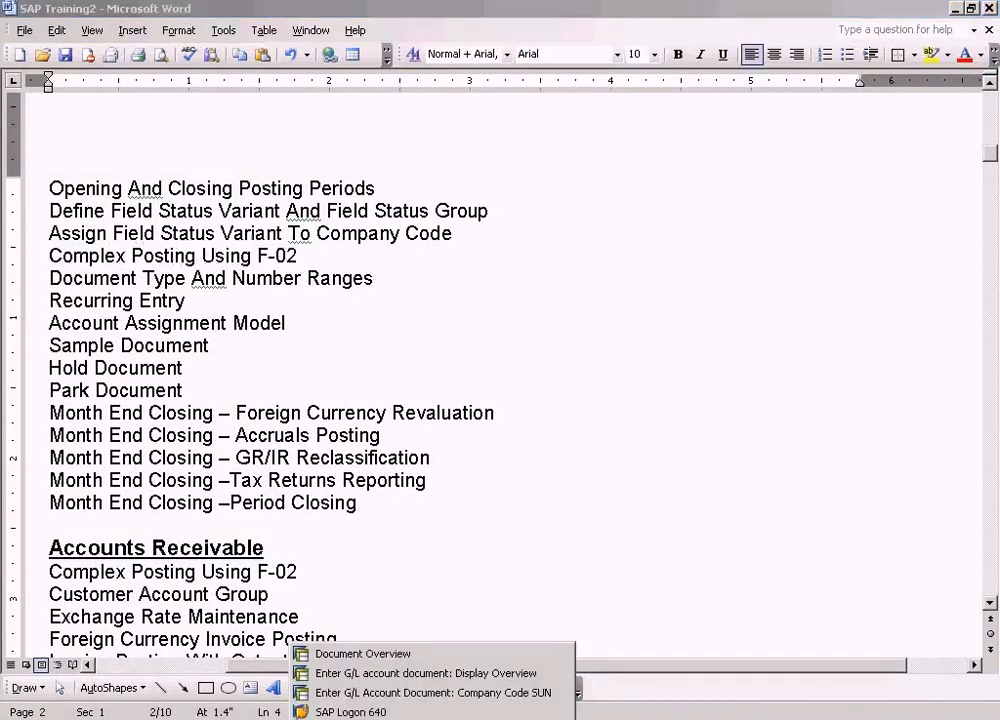
left_click(433, 693)
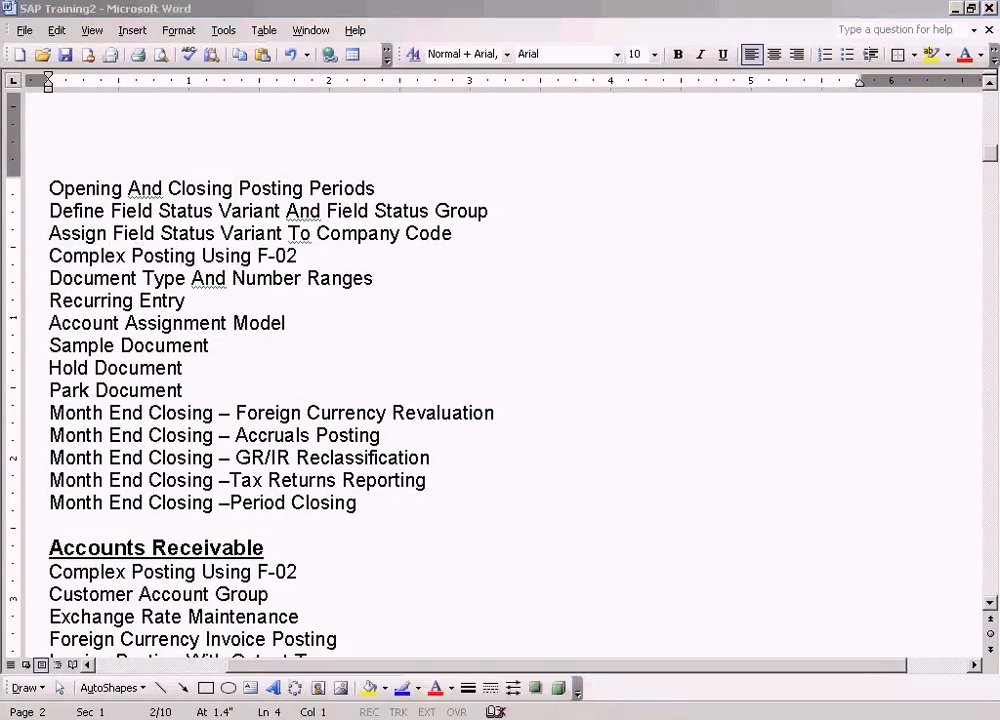
key("alt+Tab")
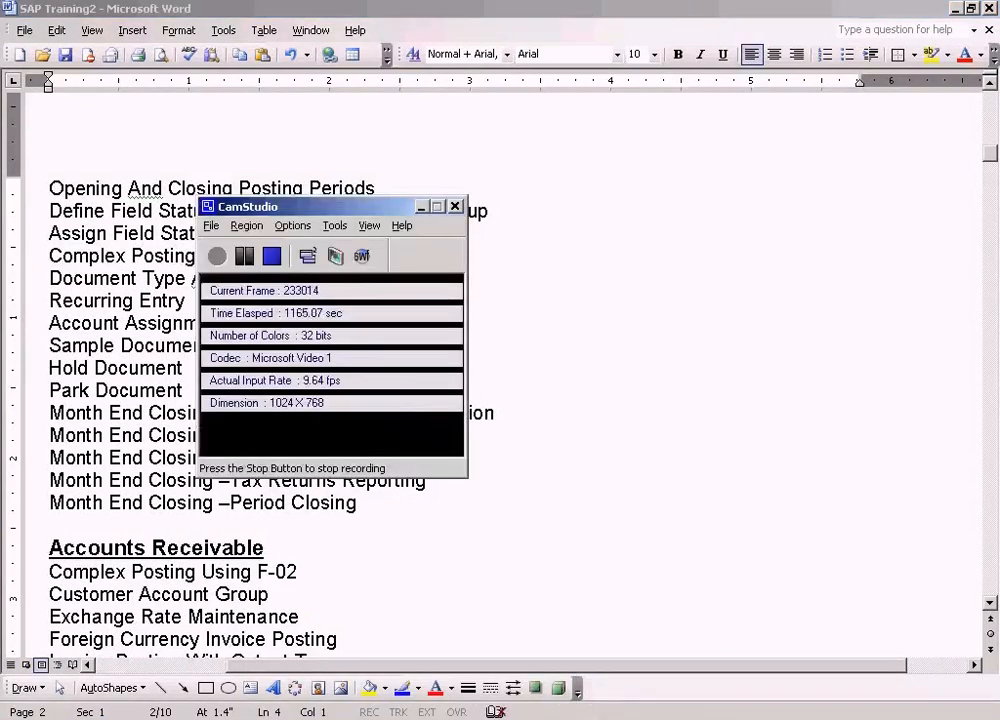
left_click(272, 258)
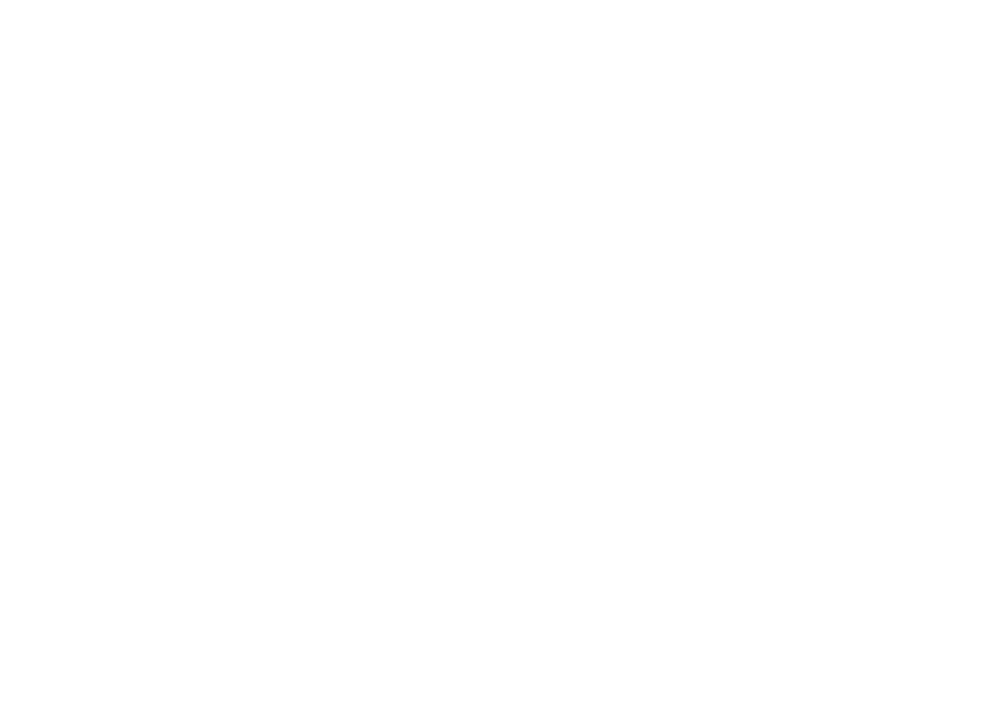